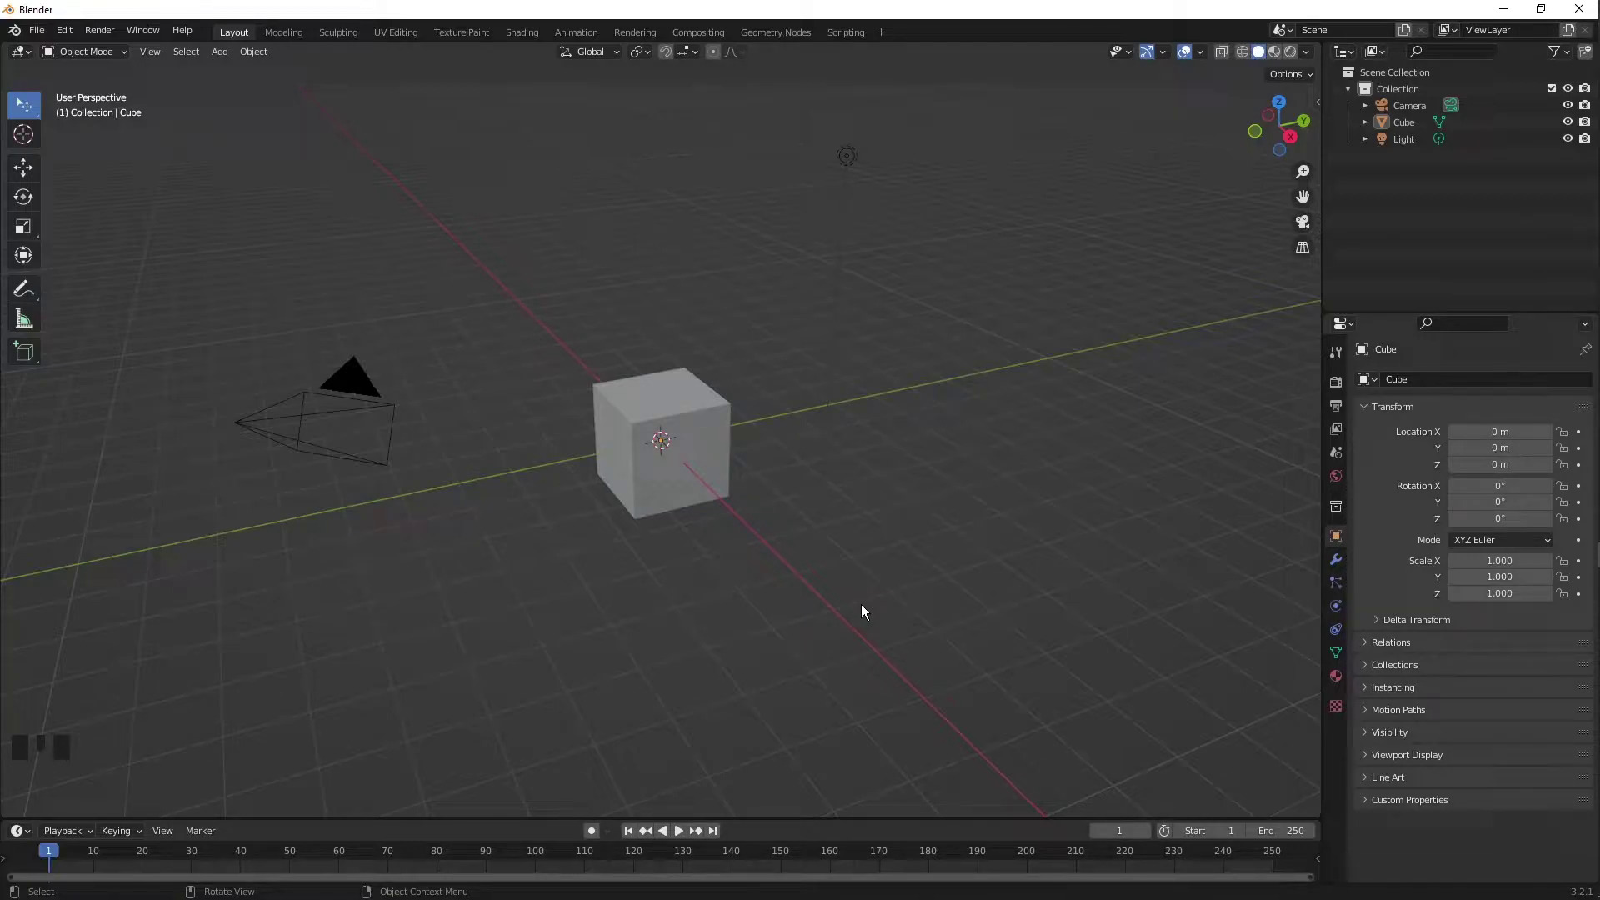
Select the cube, the light and the camera one at a time, finishing with only the cube selected.
left_click(679, 419)
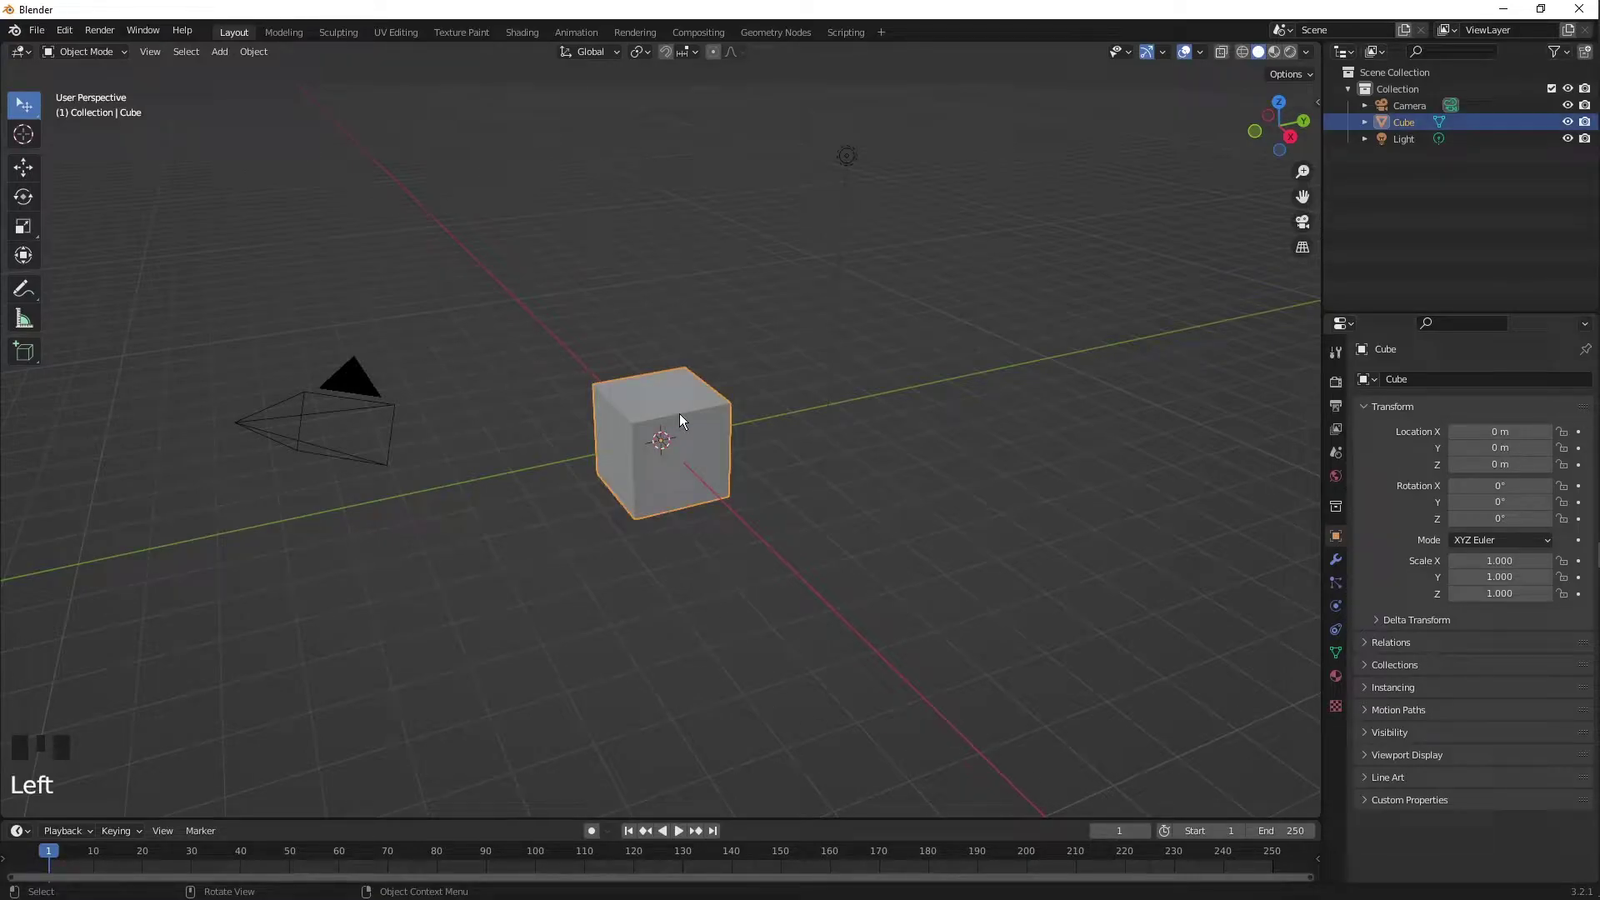
left_click(846, 154)
left_click(372, 384)
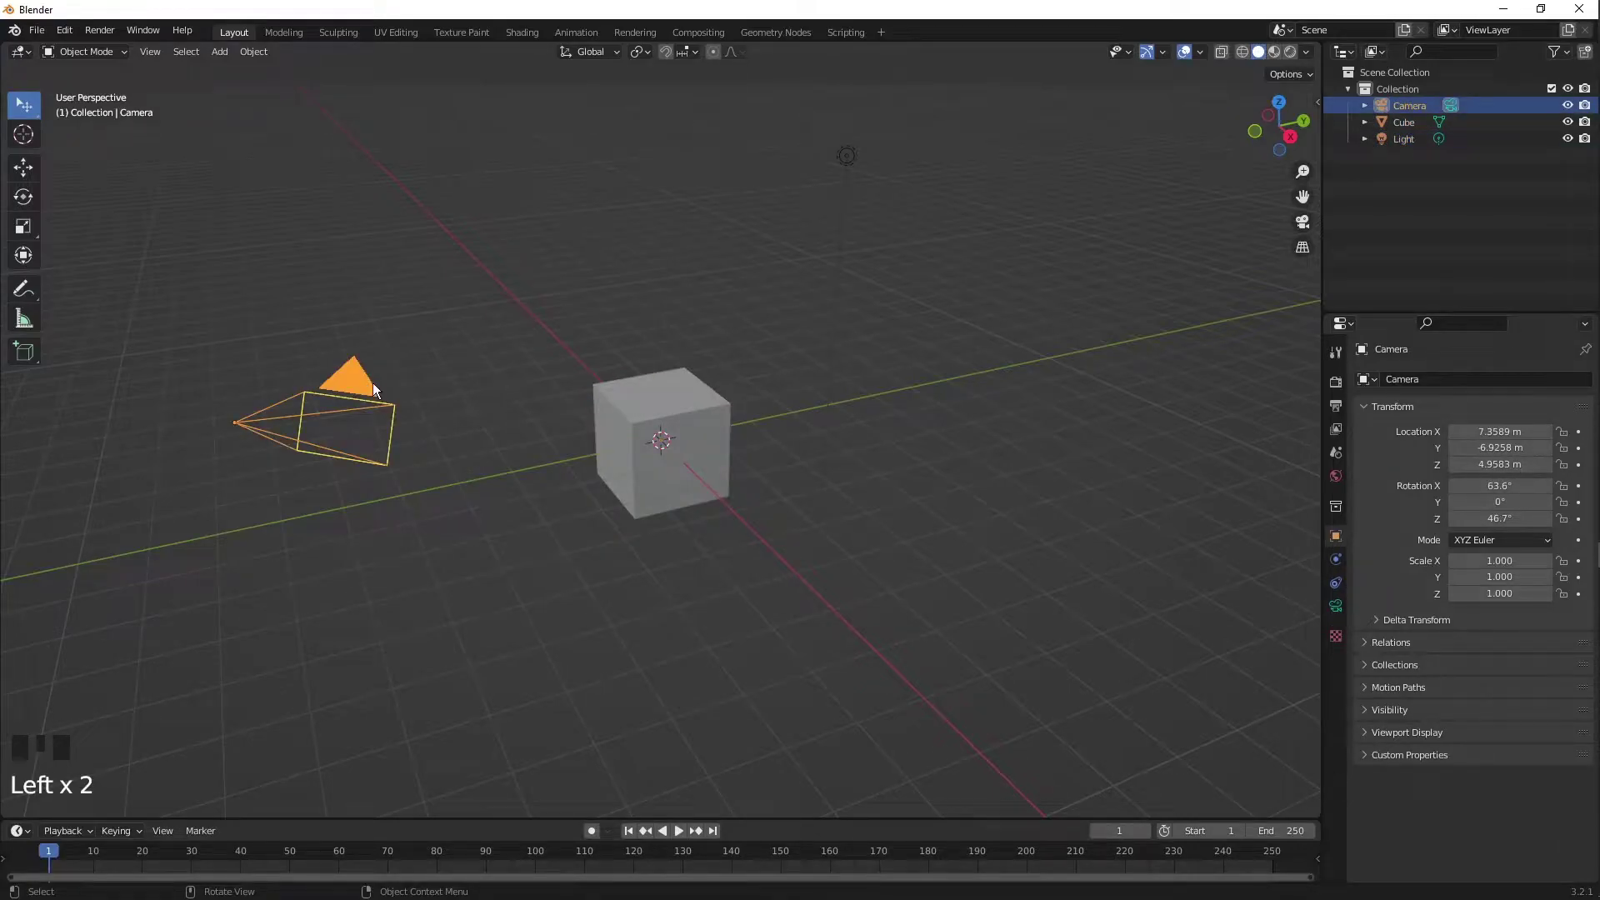
left_click(632, 414)
left_click(843, 160)
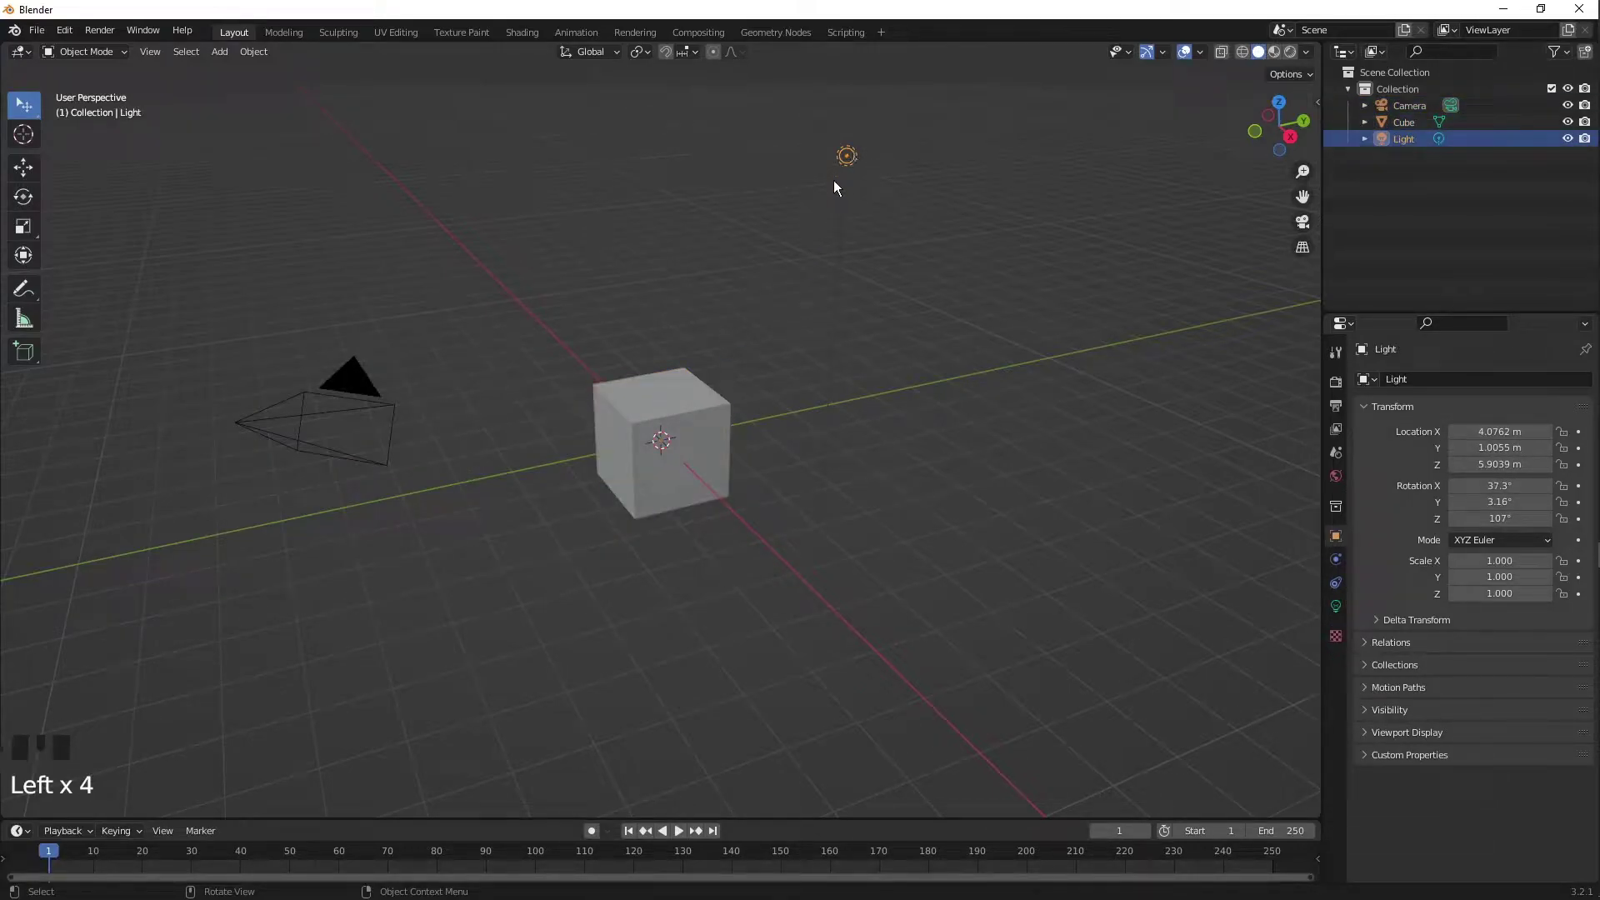
left_click(690, 399)
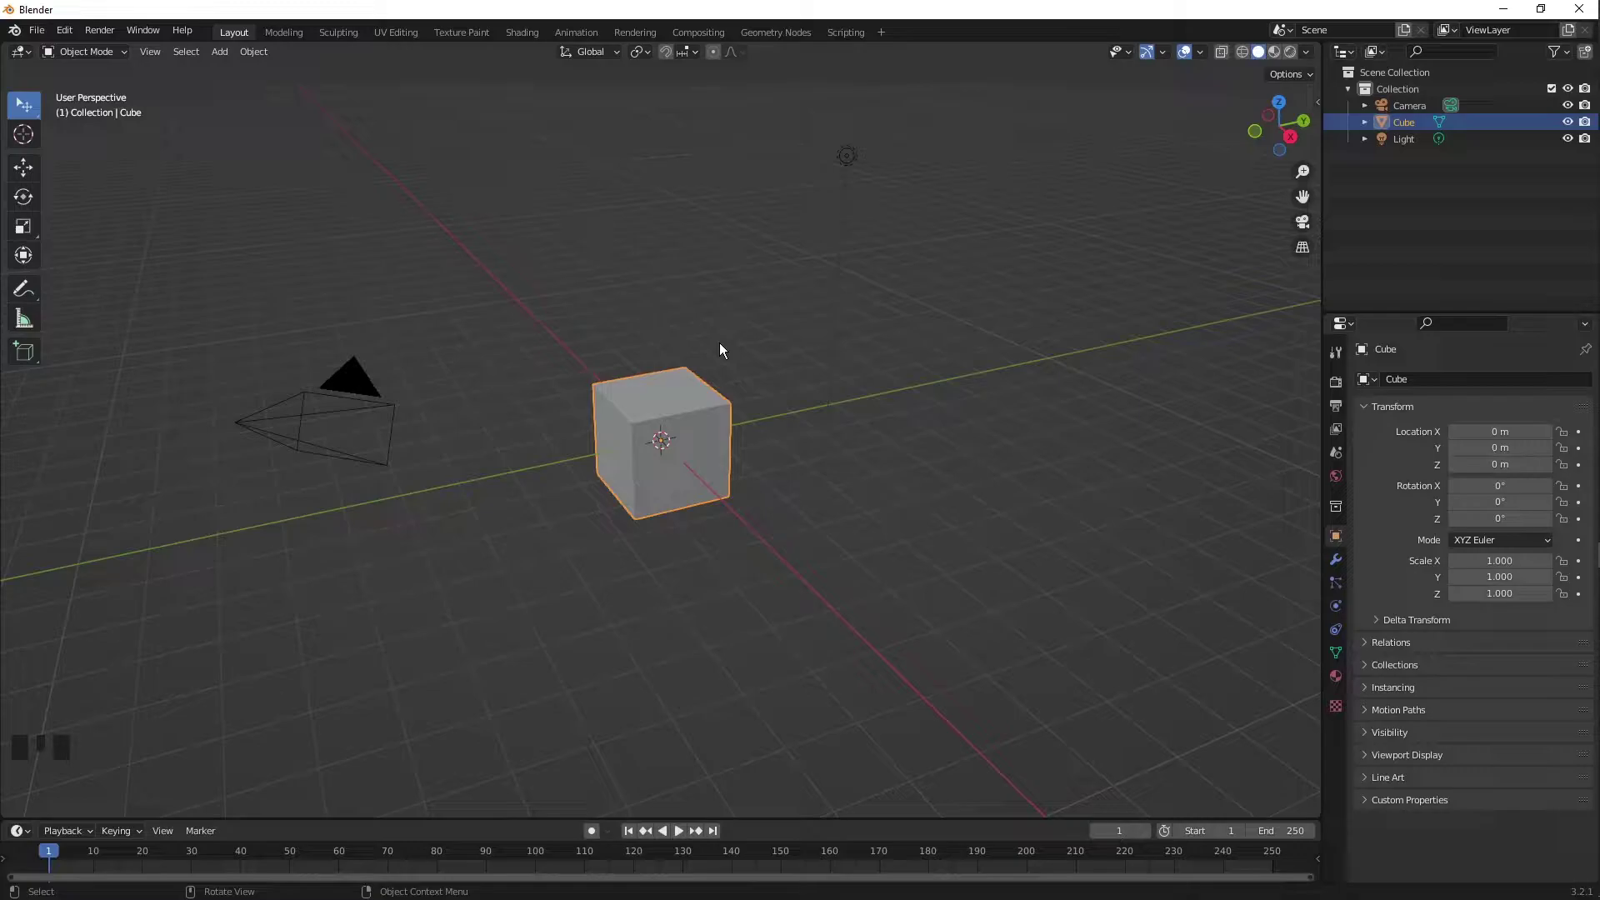
Select all objects in the scene at once, and reduce the selection to the cube alone.
key("a")
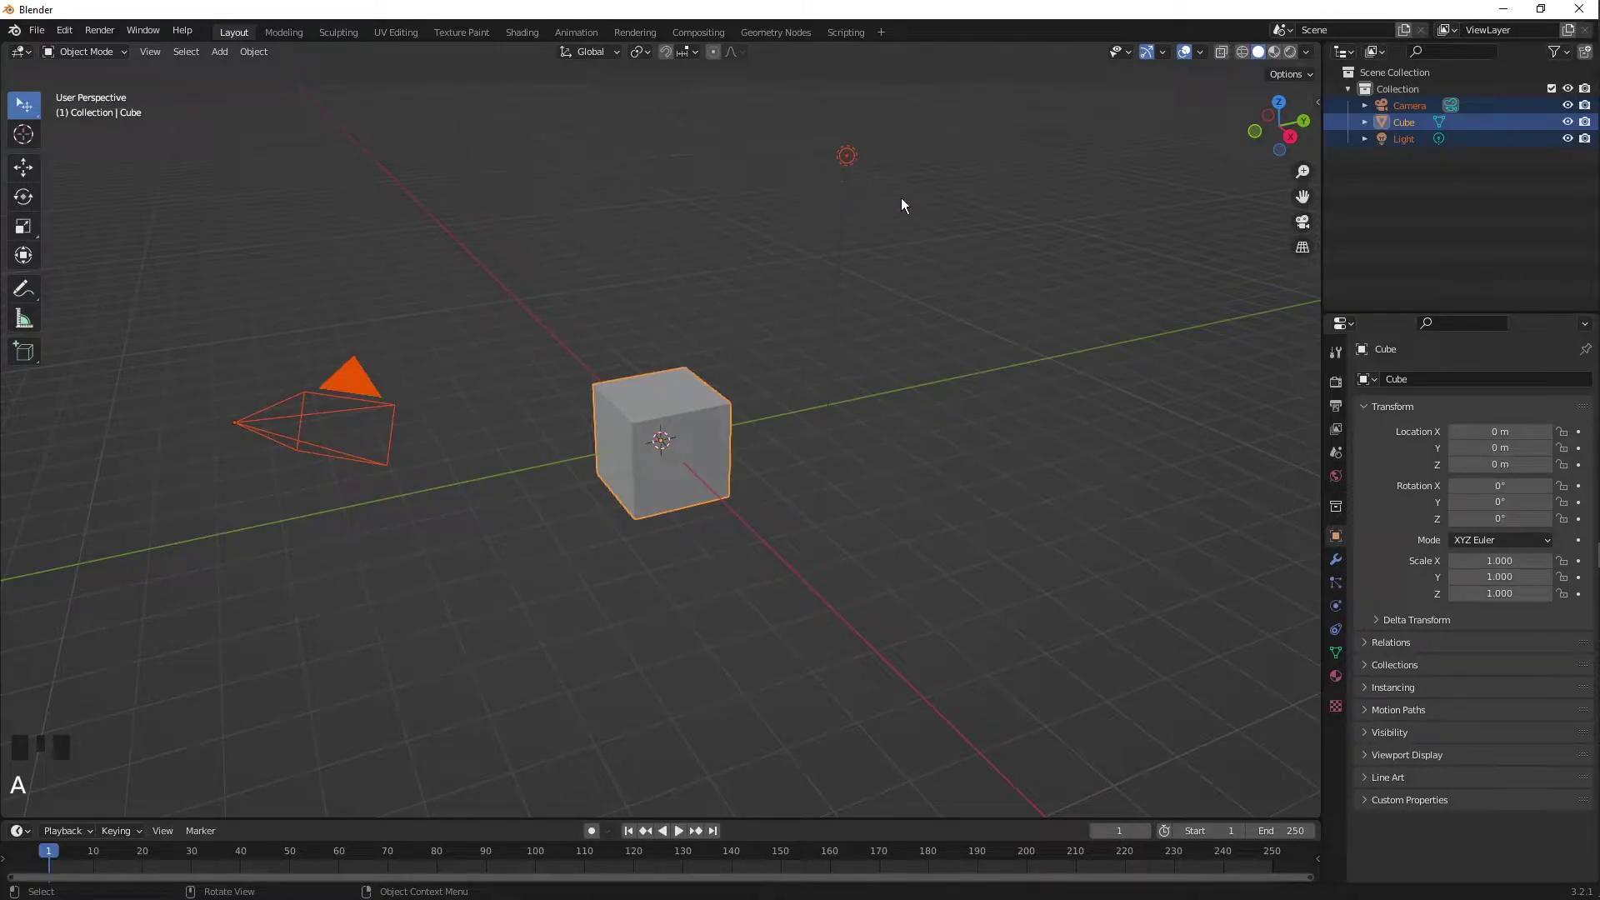
left_click(718, 390)
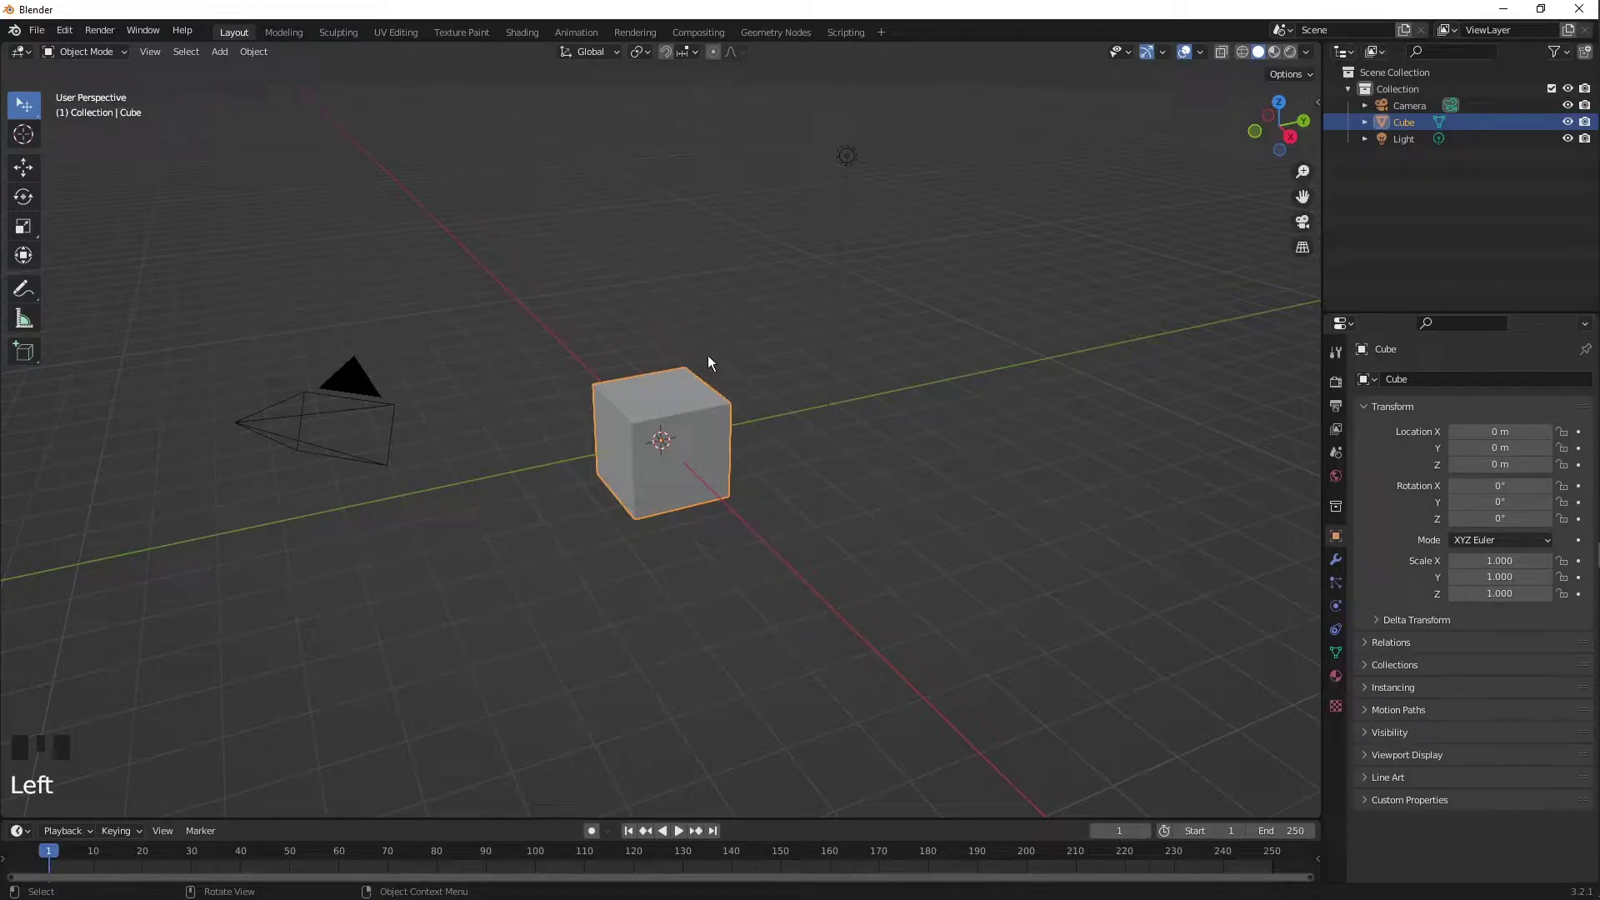
Build a combined selection of the light, cube and camera one by one, and clear the whole selection.
left_click(846, 156)
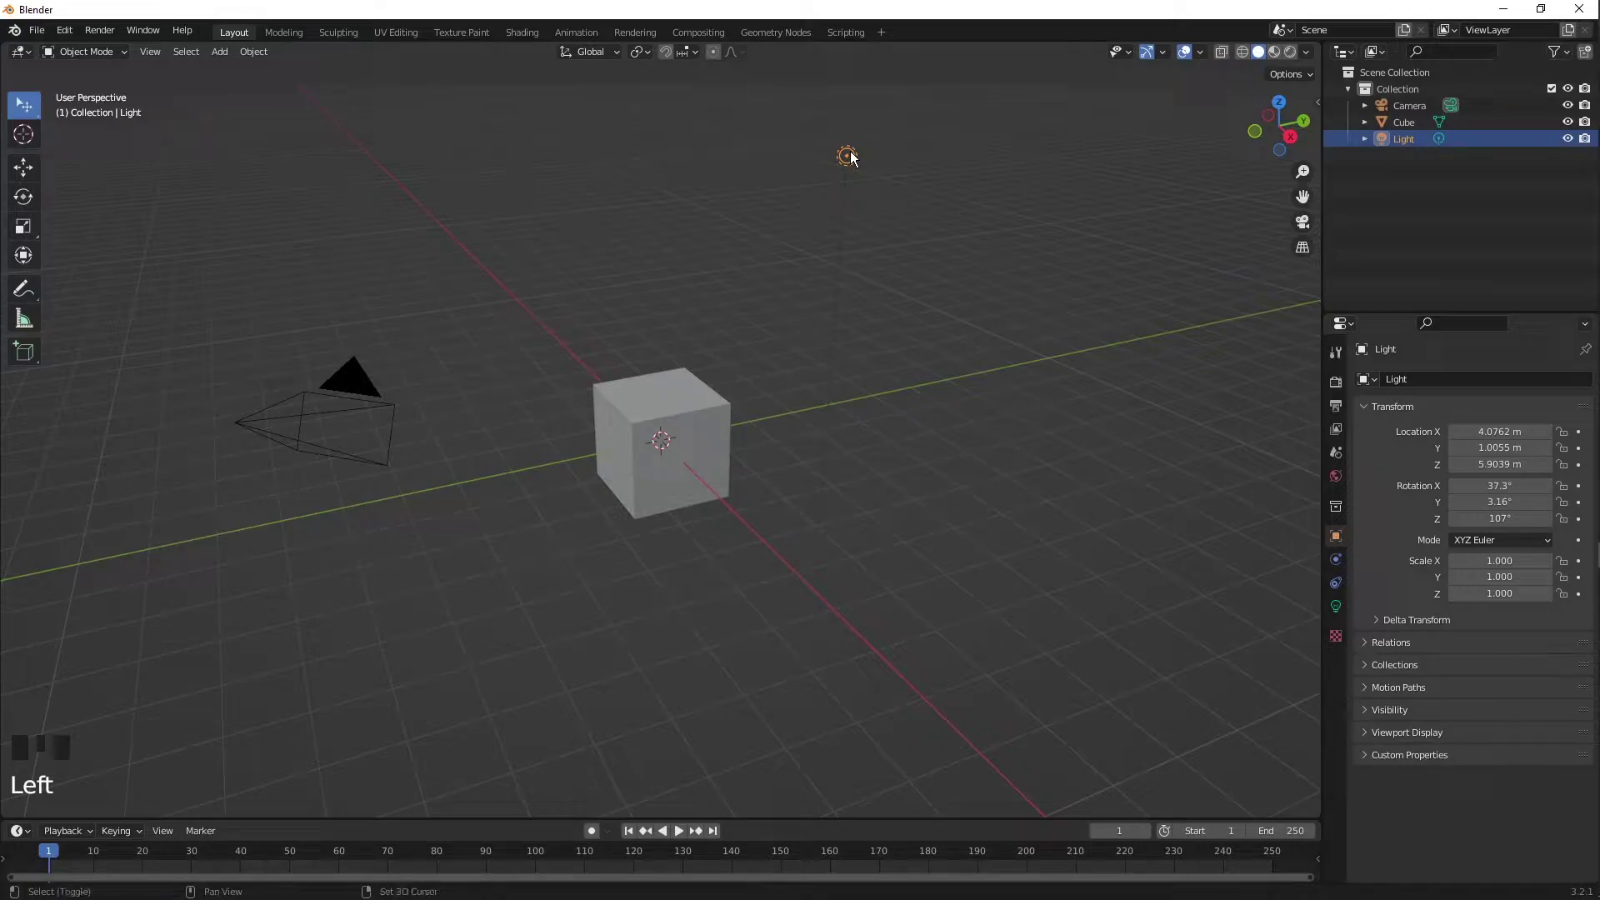
left_click(687, 411, "shift")
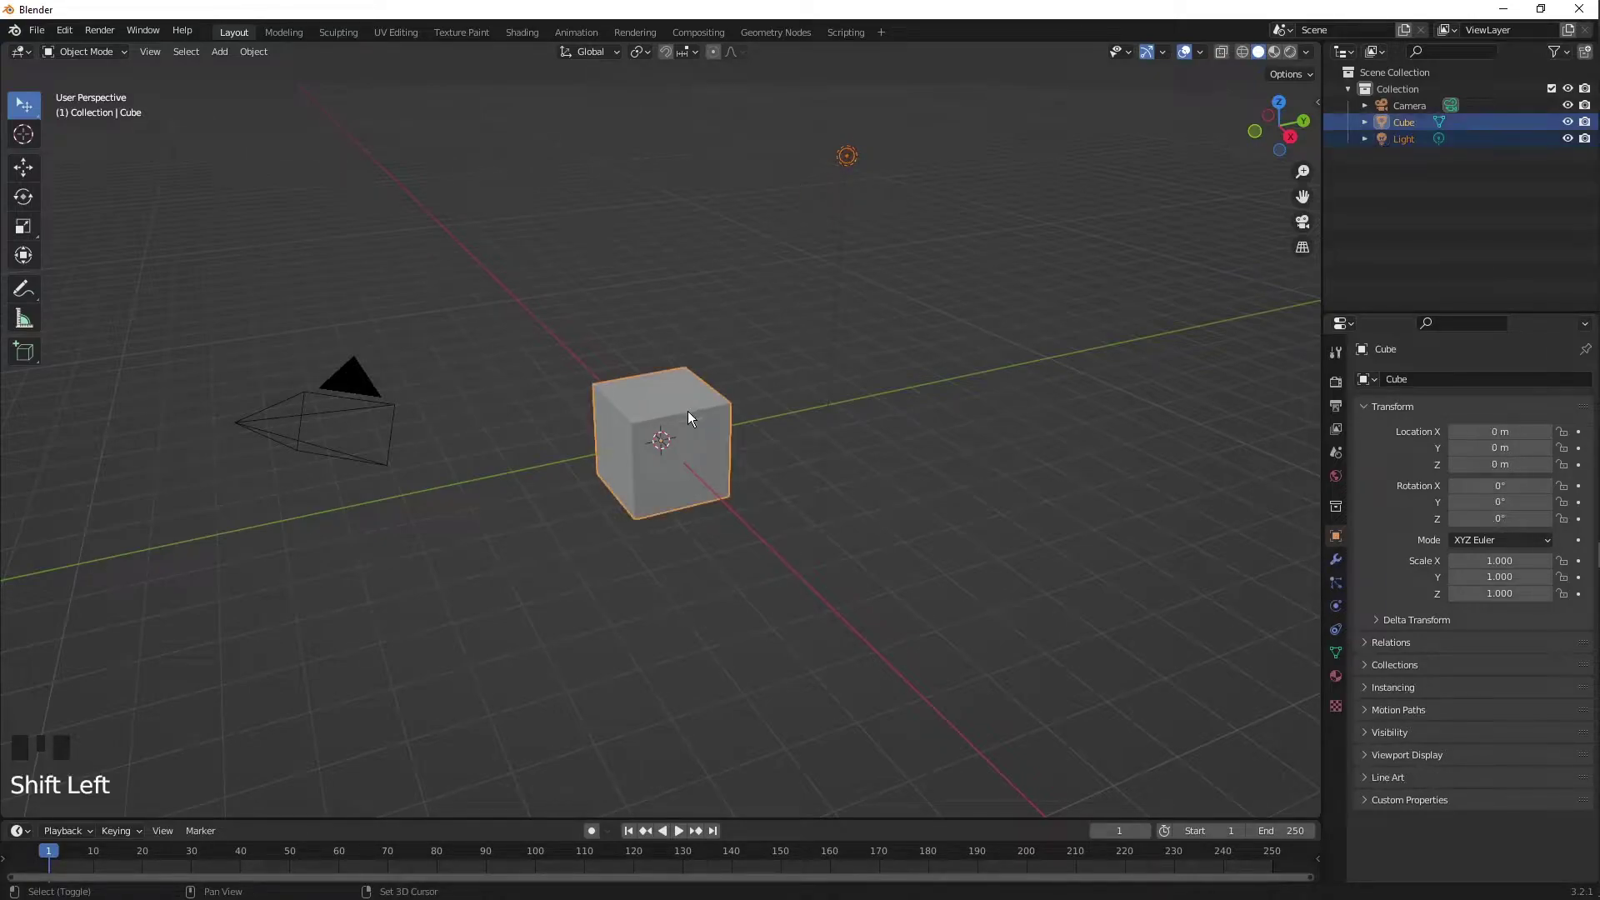
left_click(362, 377, "shift")
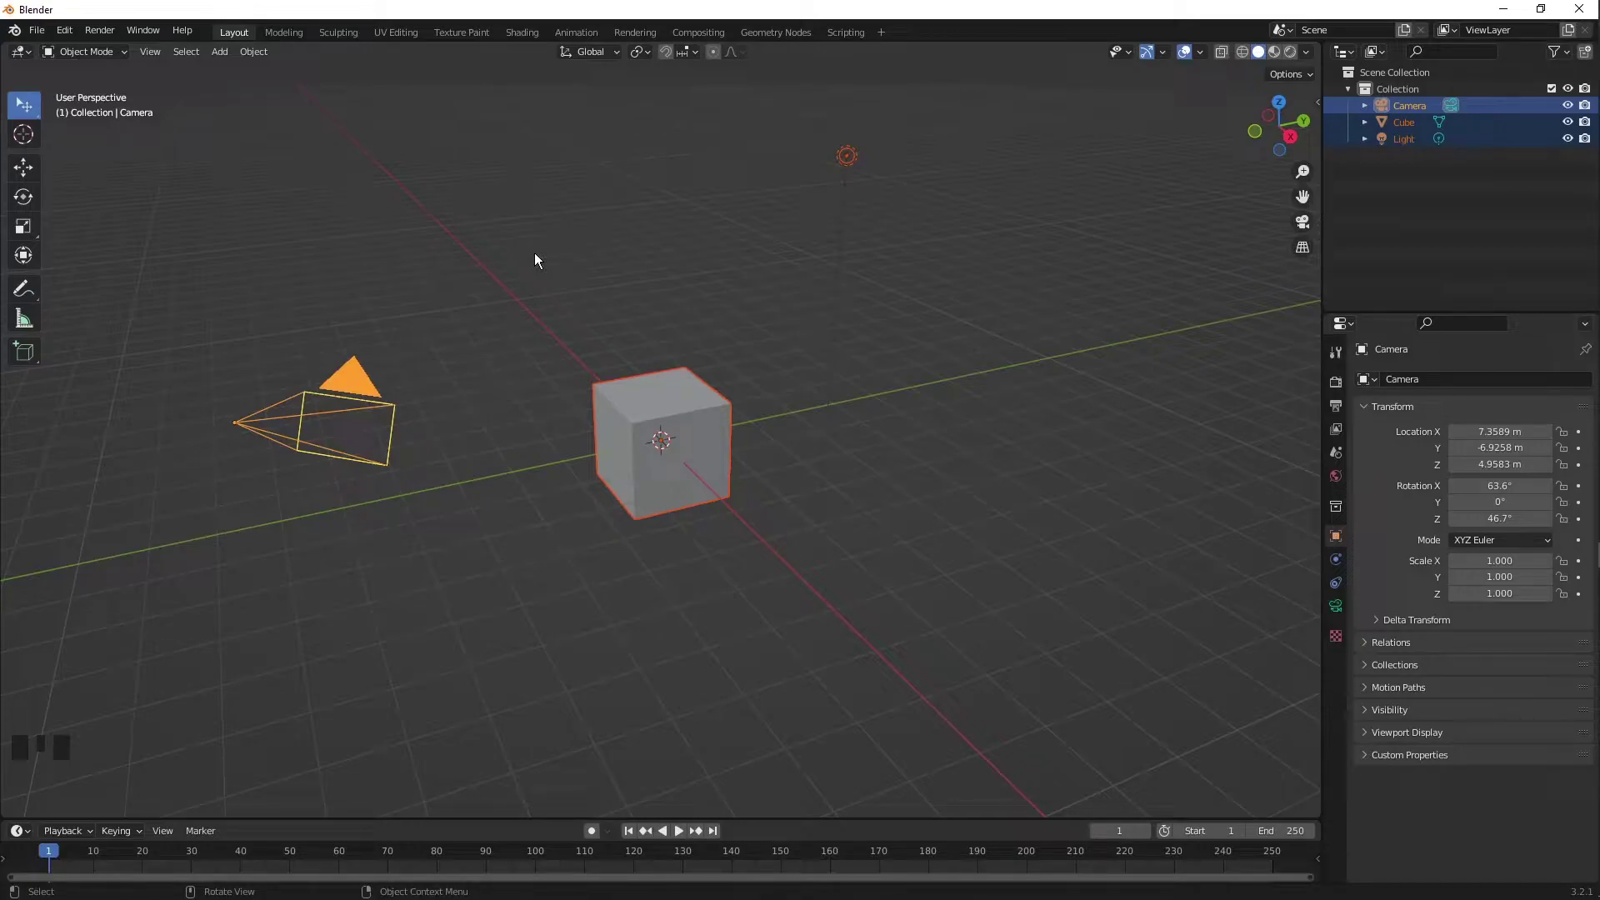
left_click(597, 298)
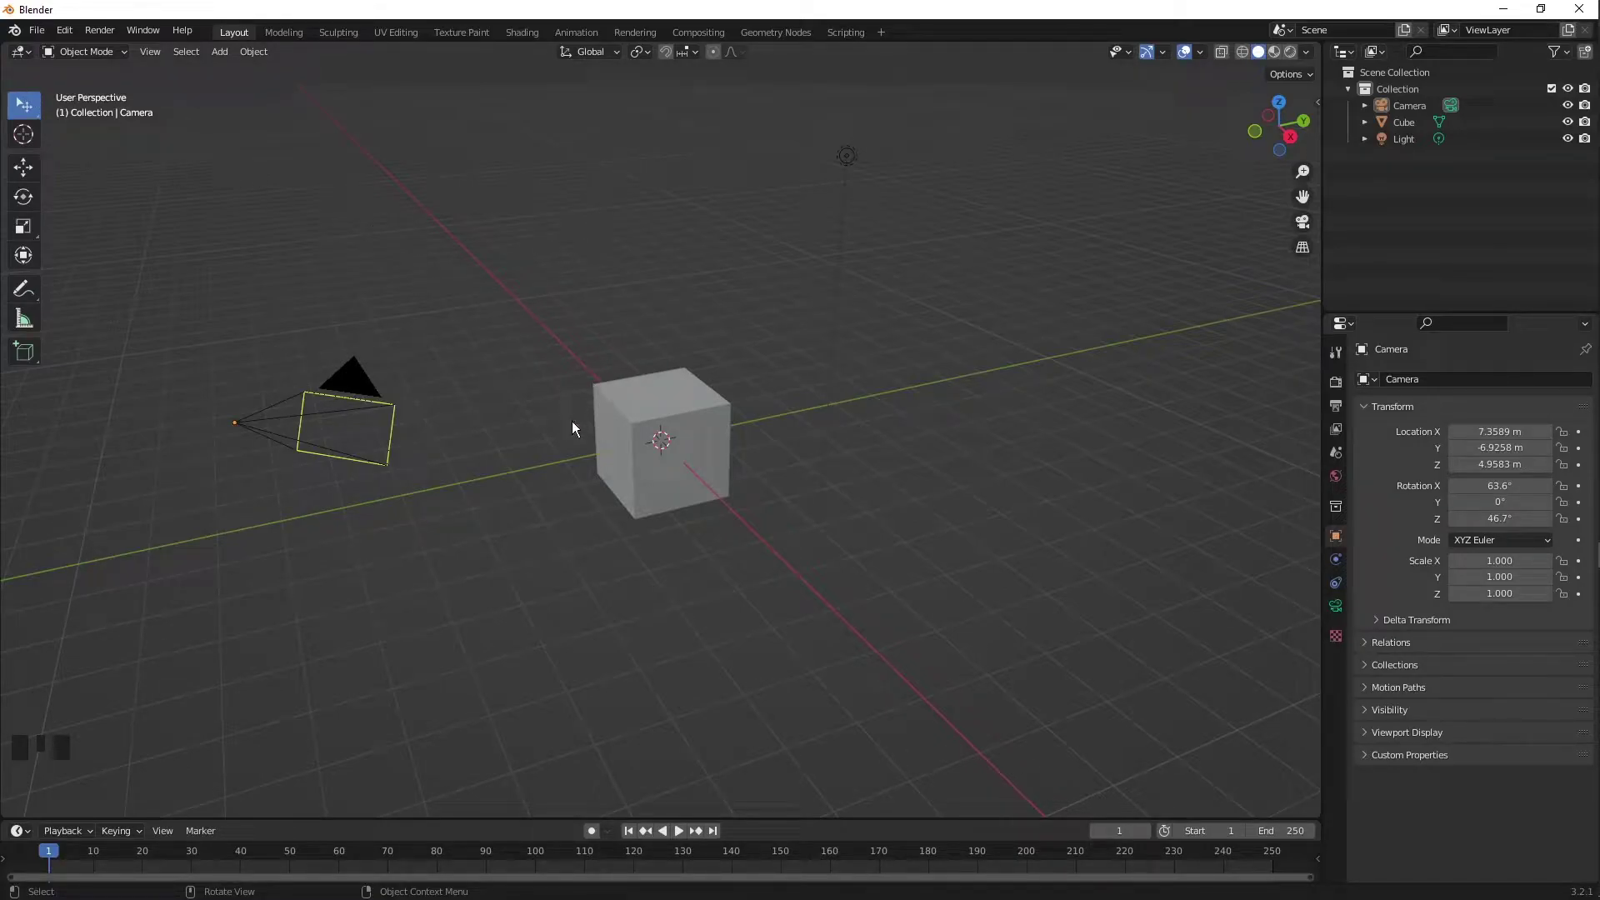
Select the cube and the camera individually in turn, ending with only the cube selected.
left_click(617, 414)
left_click(315, 367)
left_click(360, 376)
left_click(627, 422)
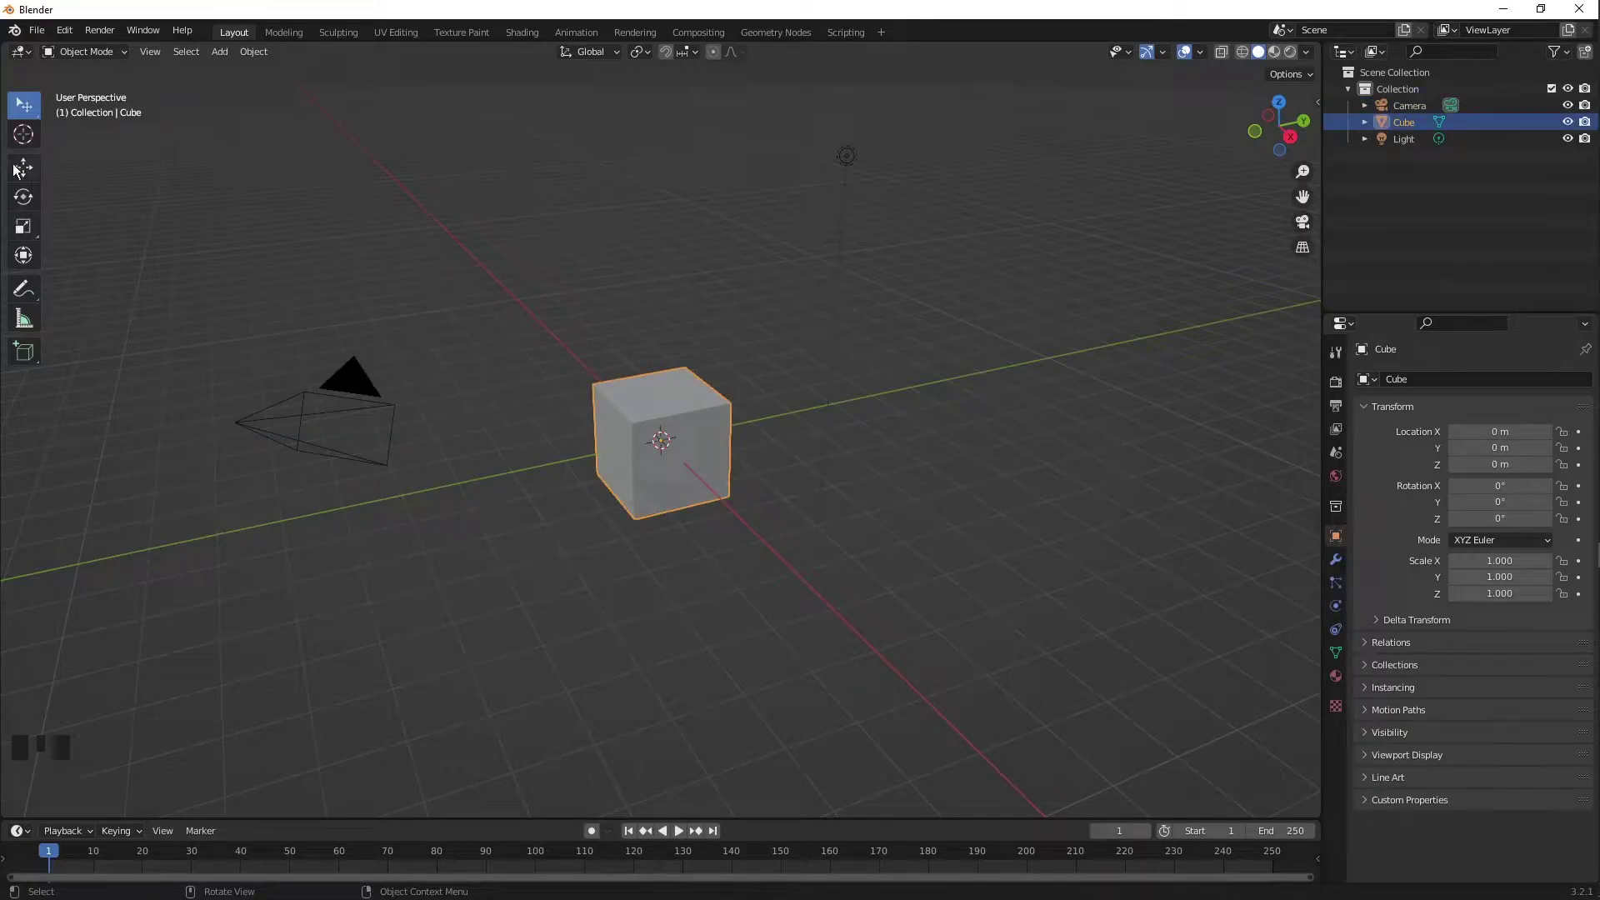
Switch to the Select Box tool and box-select all three objects, followed by smaller groups of them.
left_click(25, 105)
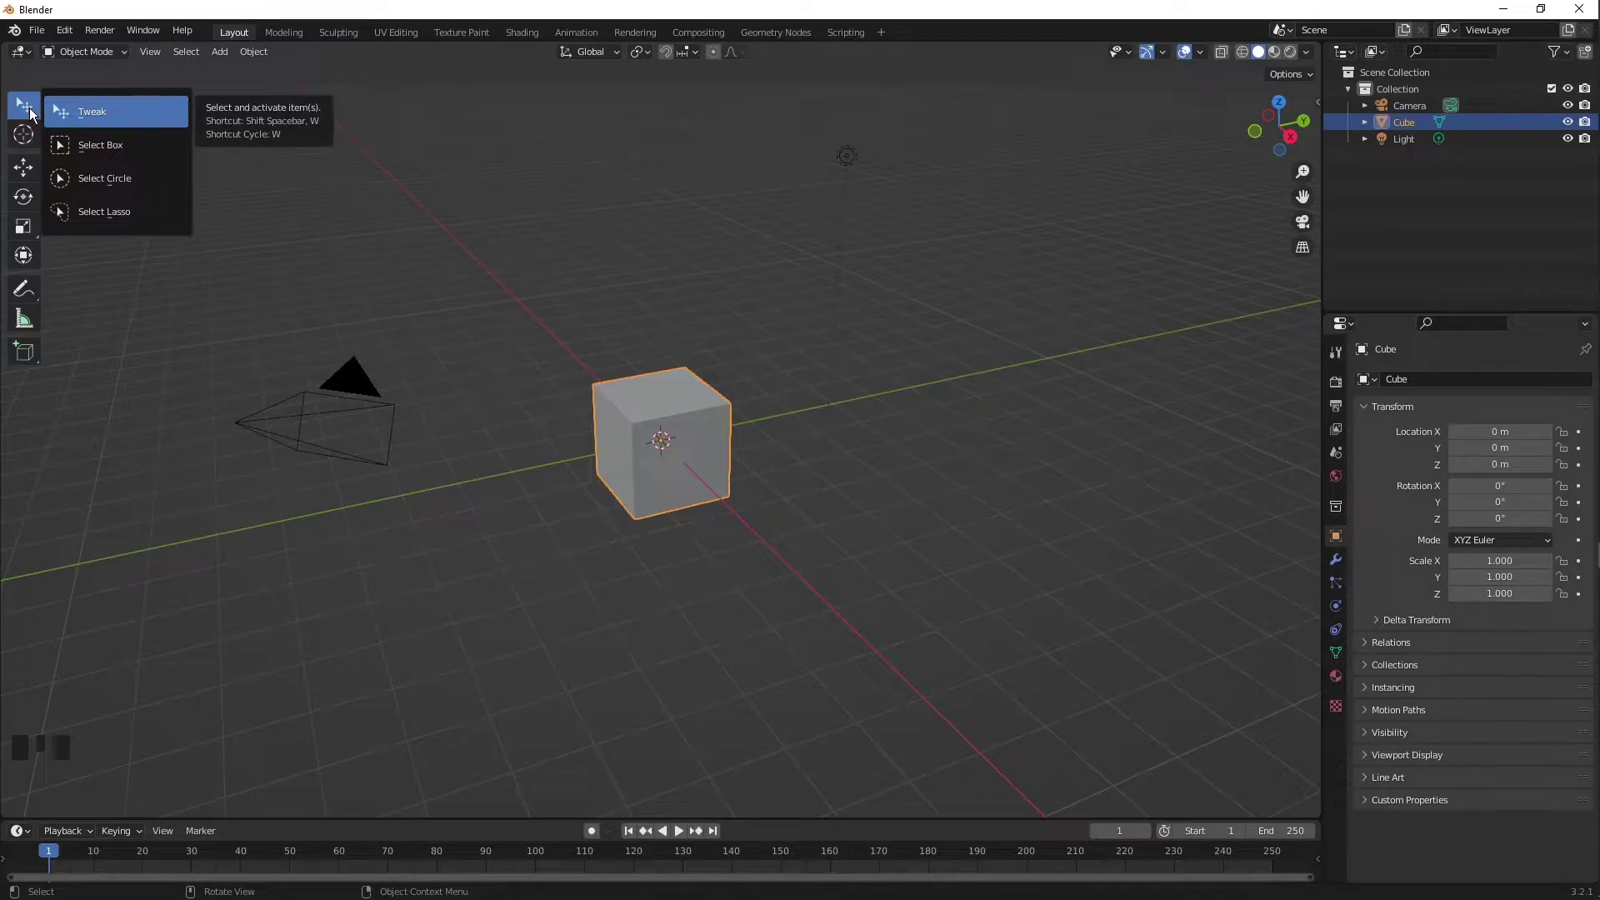
left_click(81, 147)
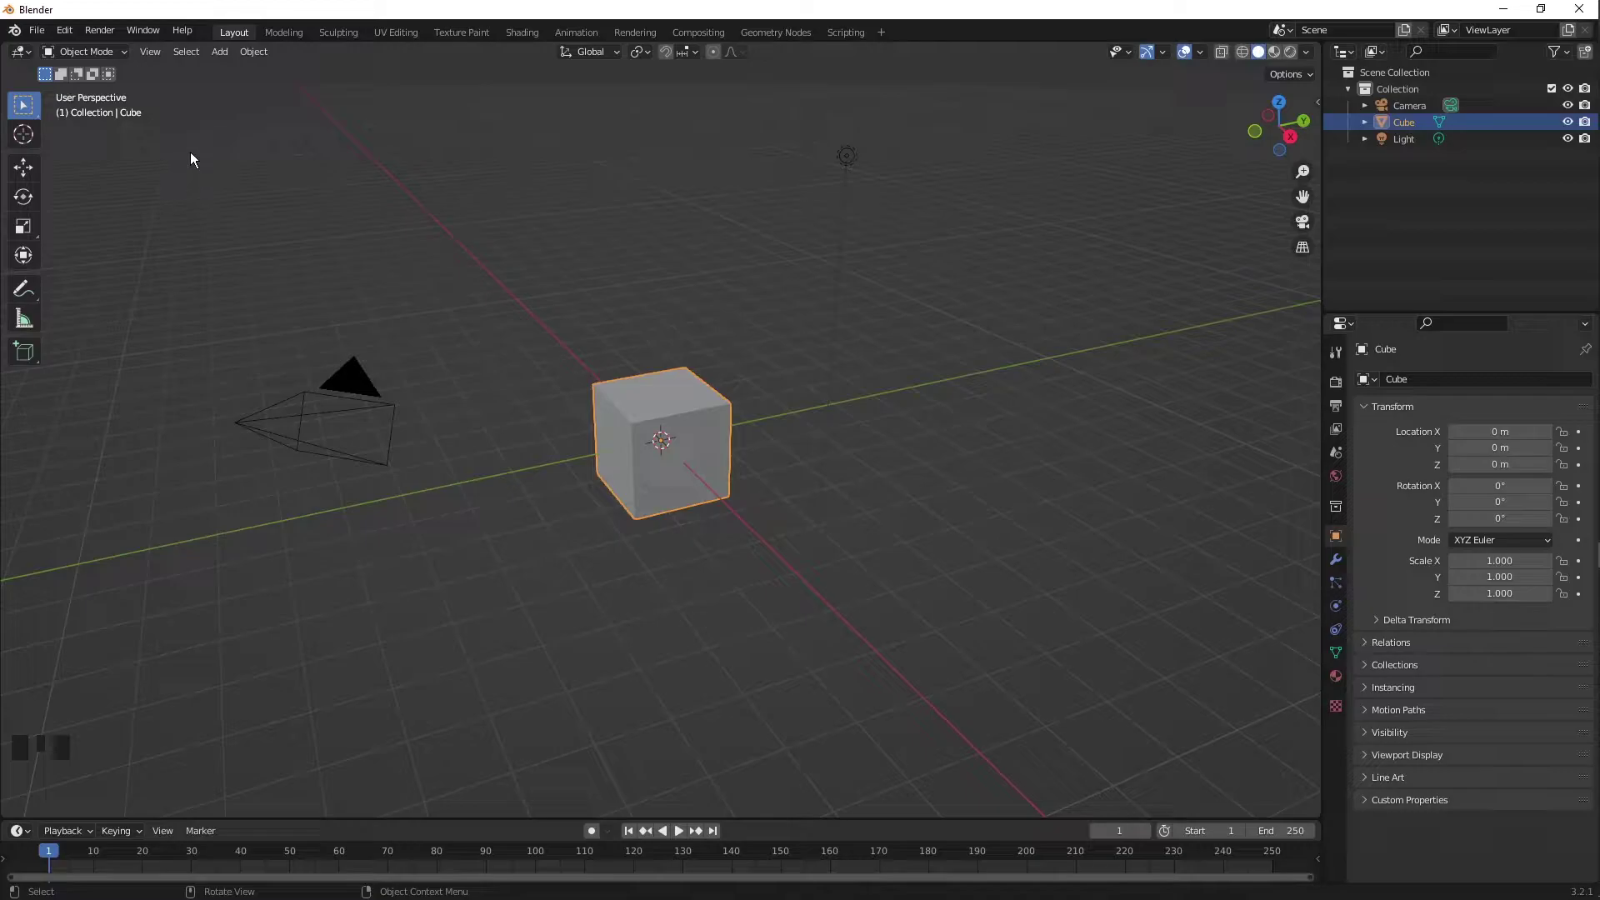
left_click_drag(280, 122, 1080, 564)
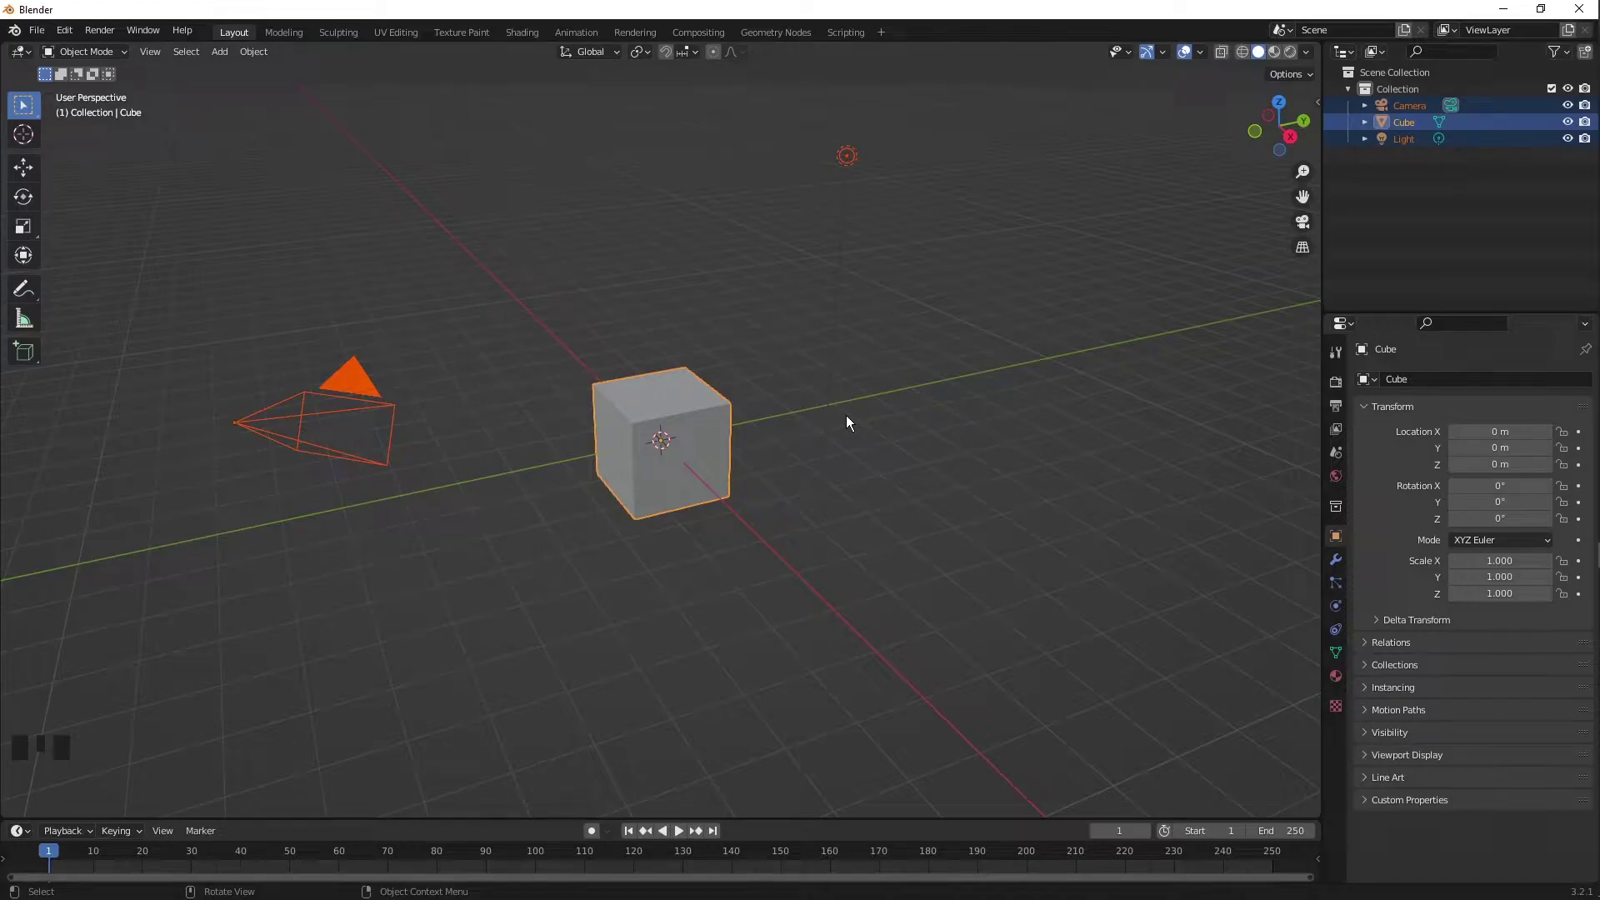
left_click_drag(182, 119, 759, 580)
left_click_drag(585, 93, 1002, 527)
left_click_drag(222, 188, 587, 593)
Switch to the Select Lasso tool and lasso around the camera, cube and light.
scroll(753, 300, "up", 3)
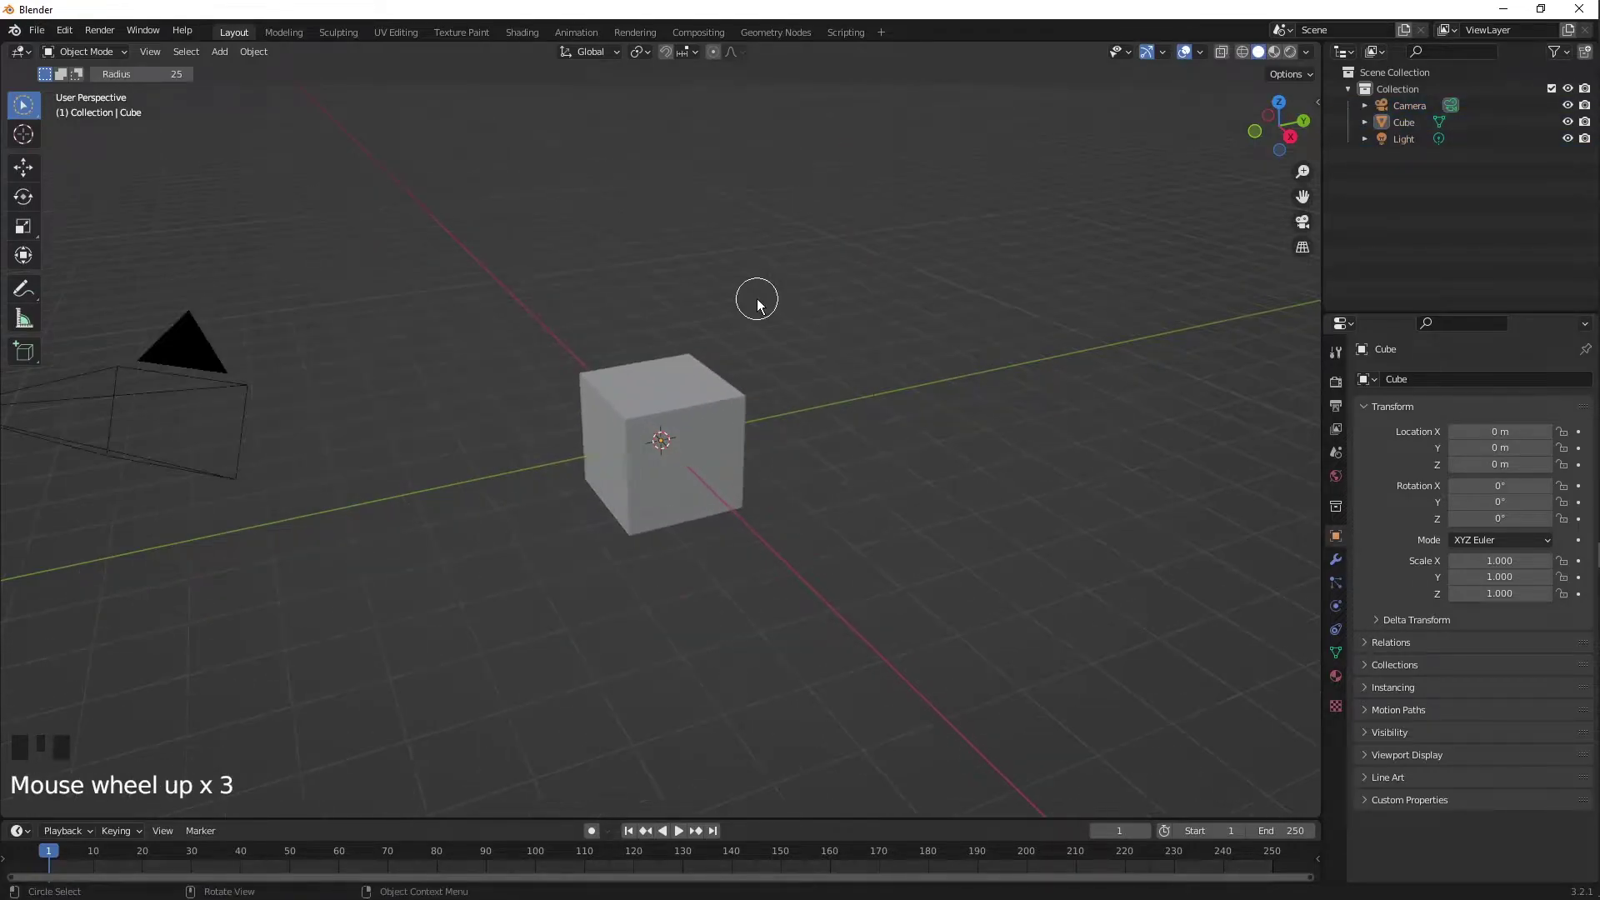
left_click(20, 112)
left_click(20, 112)
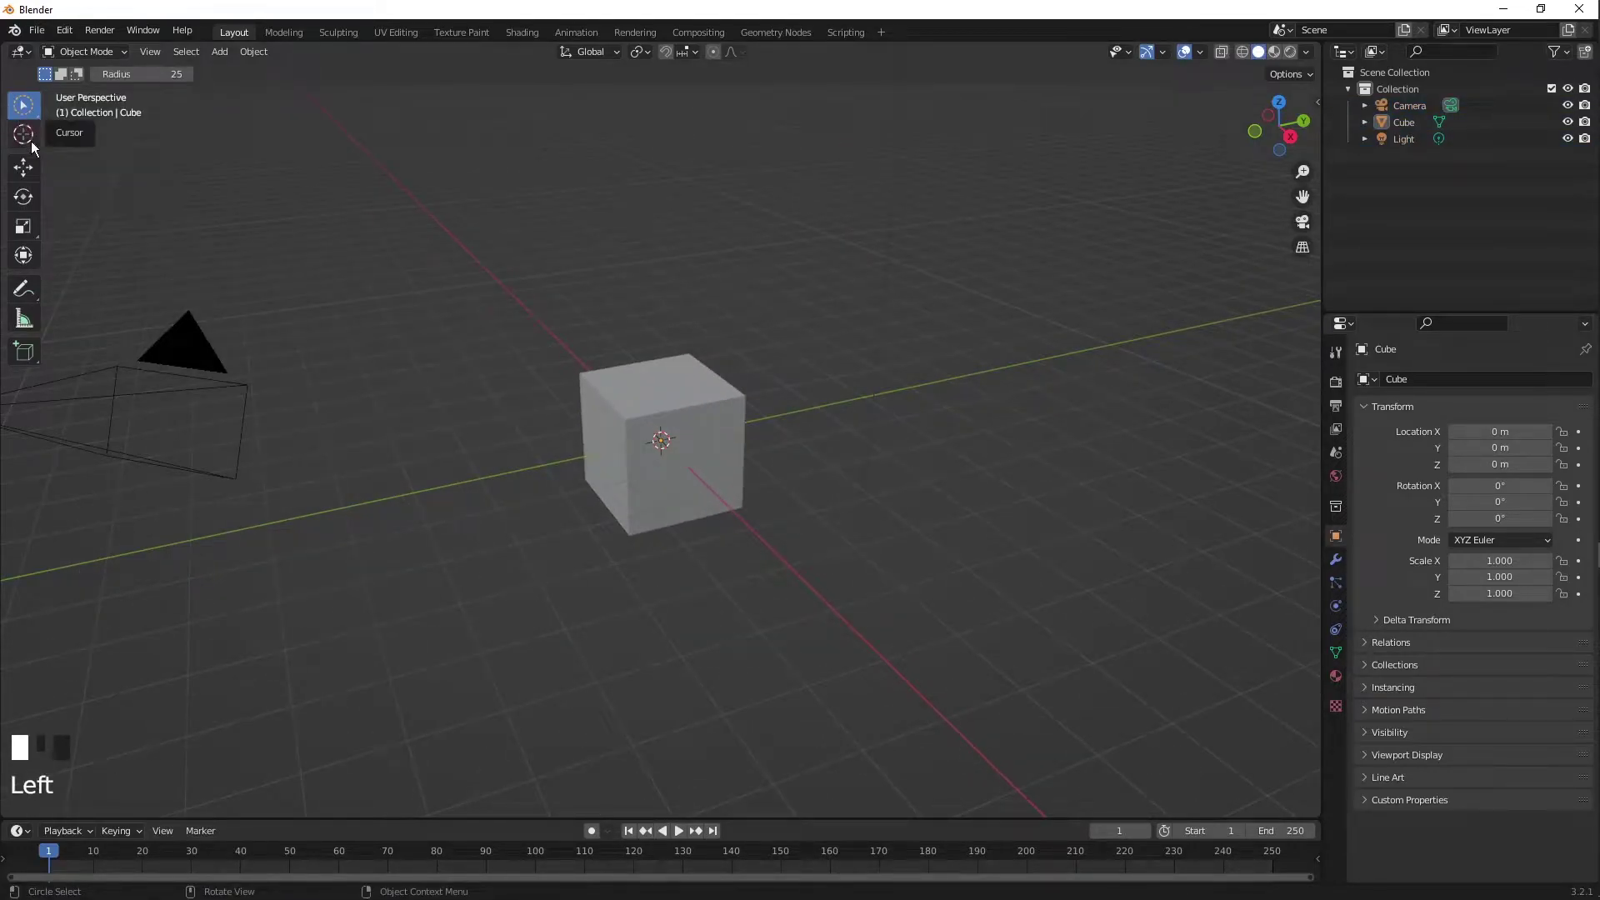
left_click(20, 113)
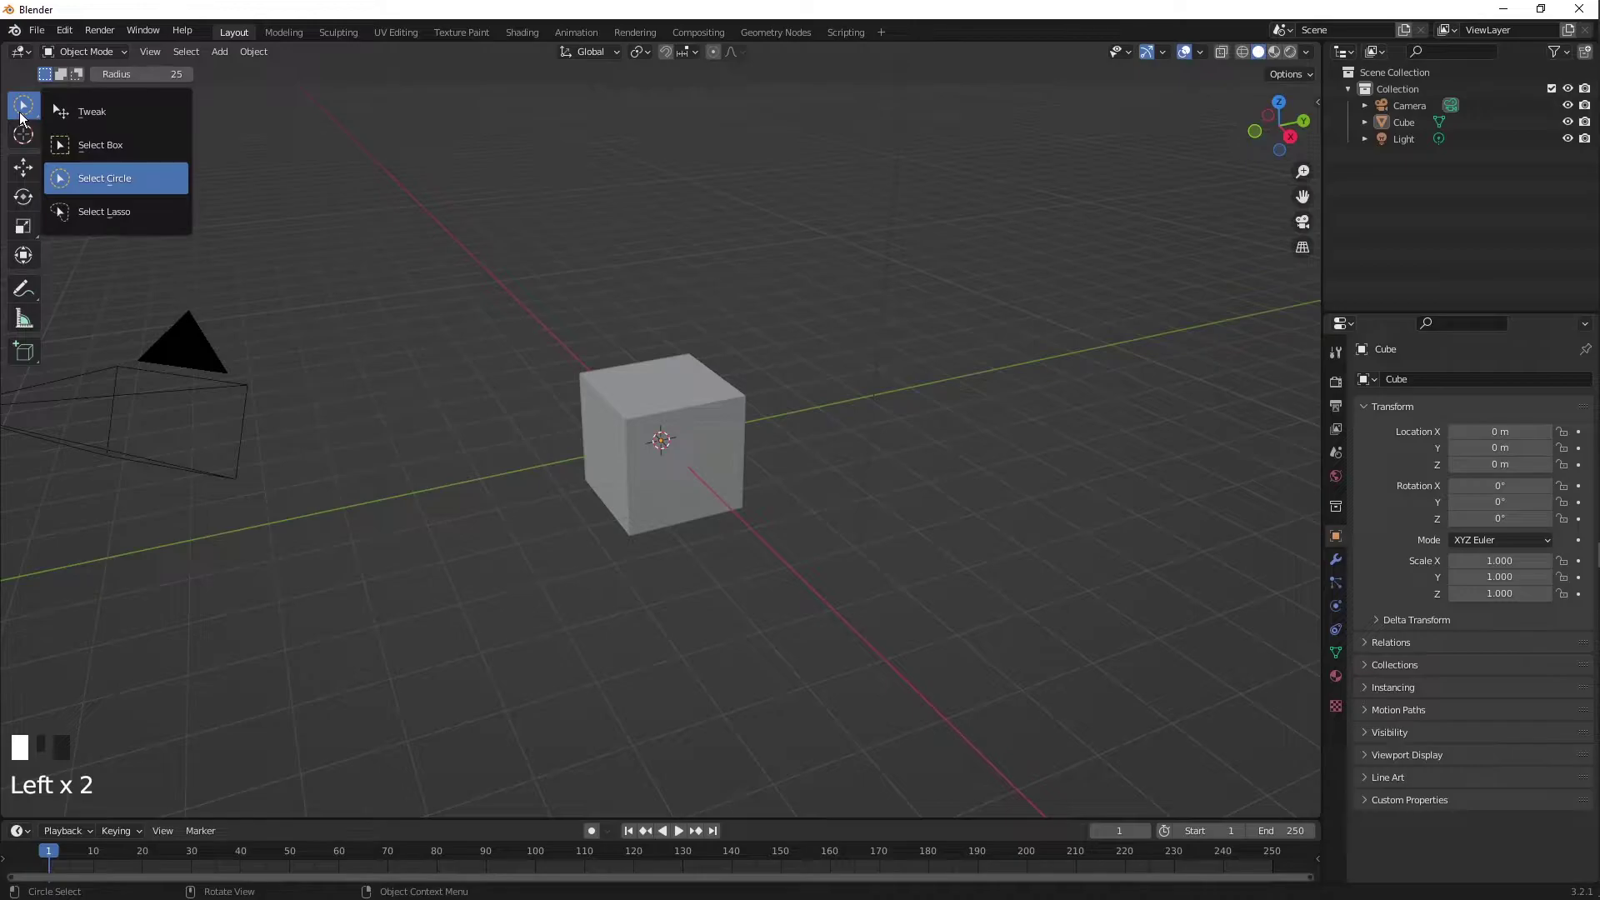
left_click(105, 219)
mouse_move(154, 409)
left_mouse_down()
mouse_move(464, 59)
mouse_move(1123, 100)
mouse_move(1042, 598)
mouse_move(611, 603)
mouse_move(215, 436)
mouse_move(161, 385)
left_mouse_up()
scroll(227, 392, "down", 2)
scroll(227, 388, "down", 2)
mouse_move(452, 306)
left_mouse_down()
mouse_move(782, 277)
mouse_move(571, 553)
mouse_move(460, 367)
left_mouse_up()
scroll(797, 407, "up", 3)
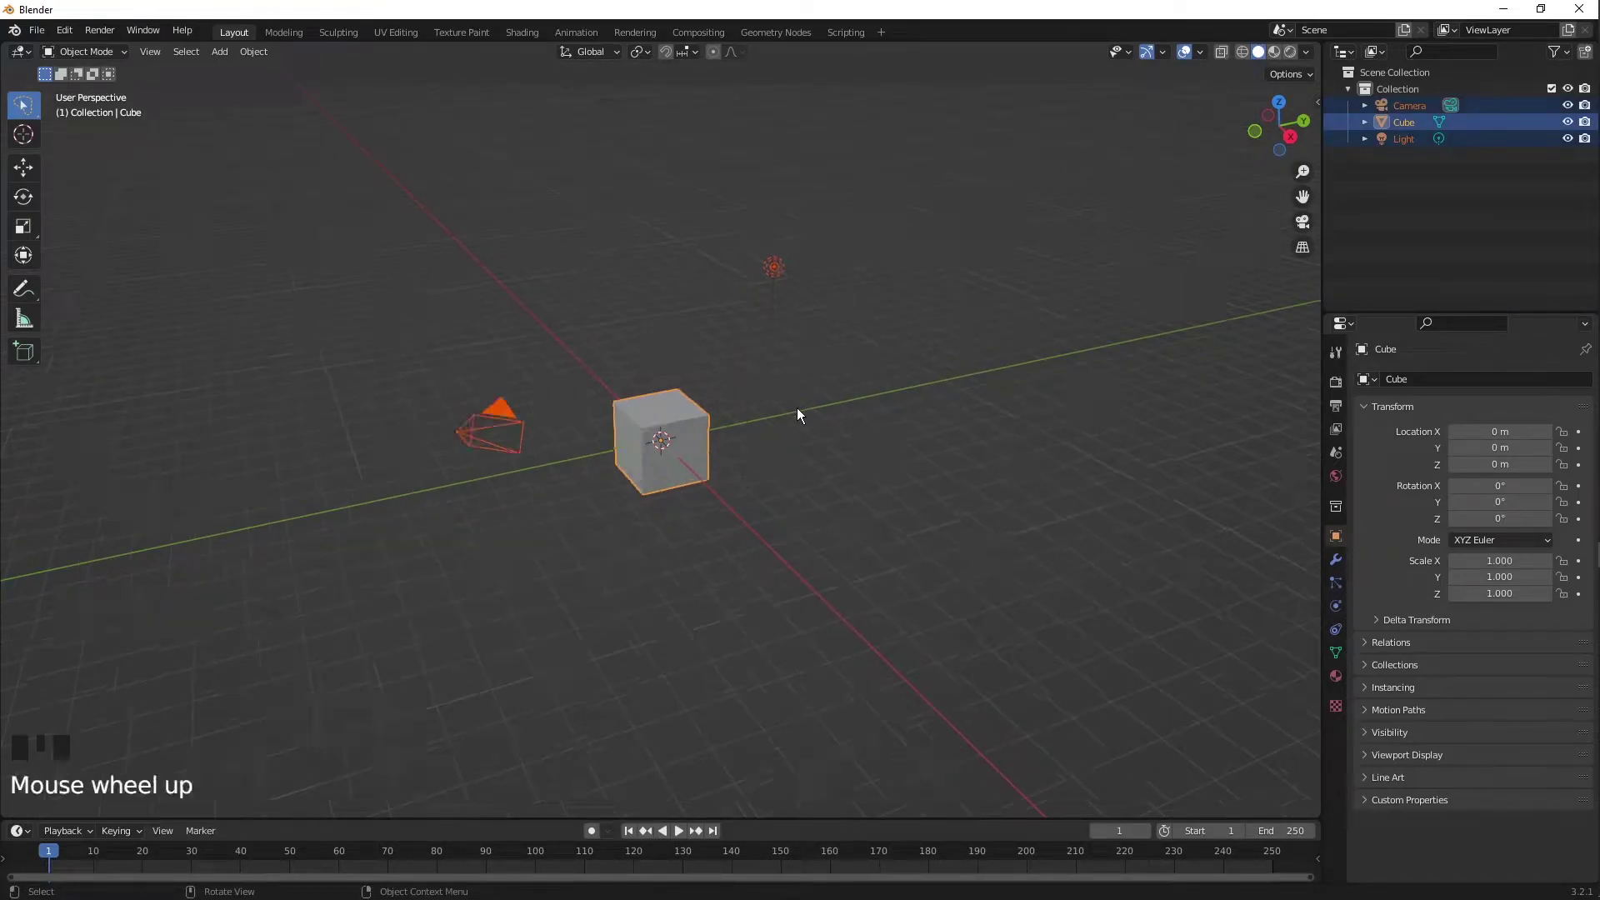
scroll(750, 401, "down", 2)
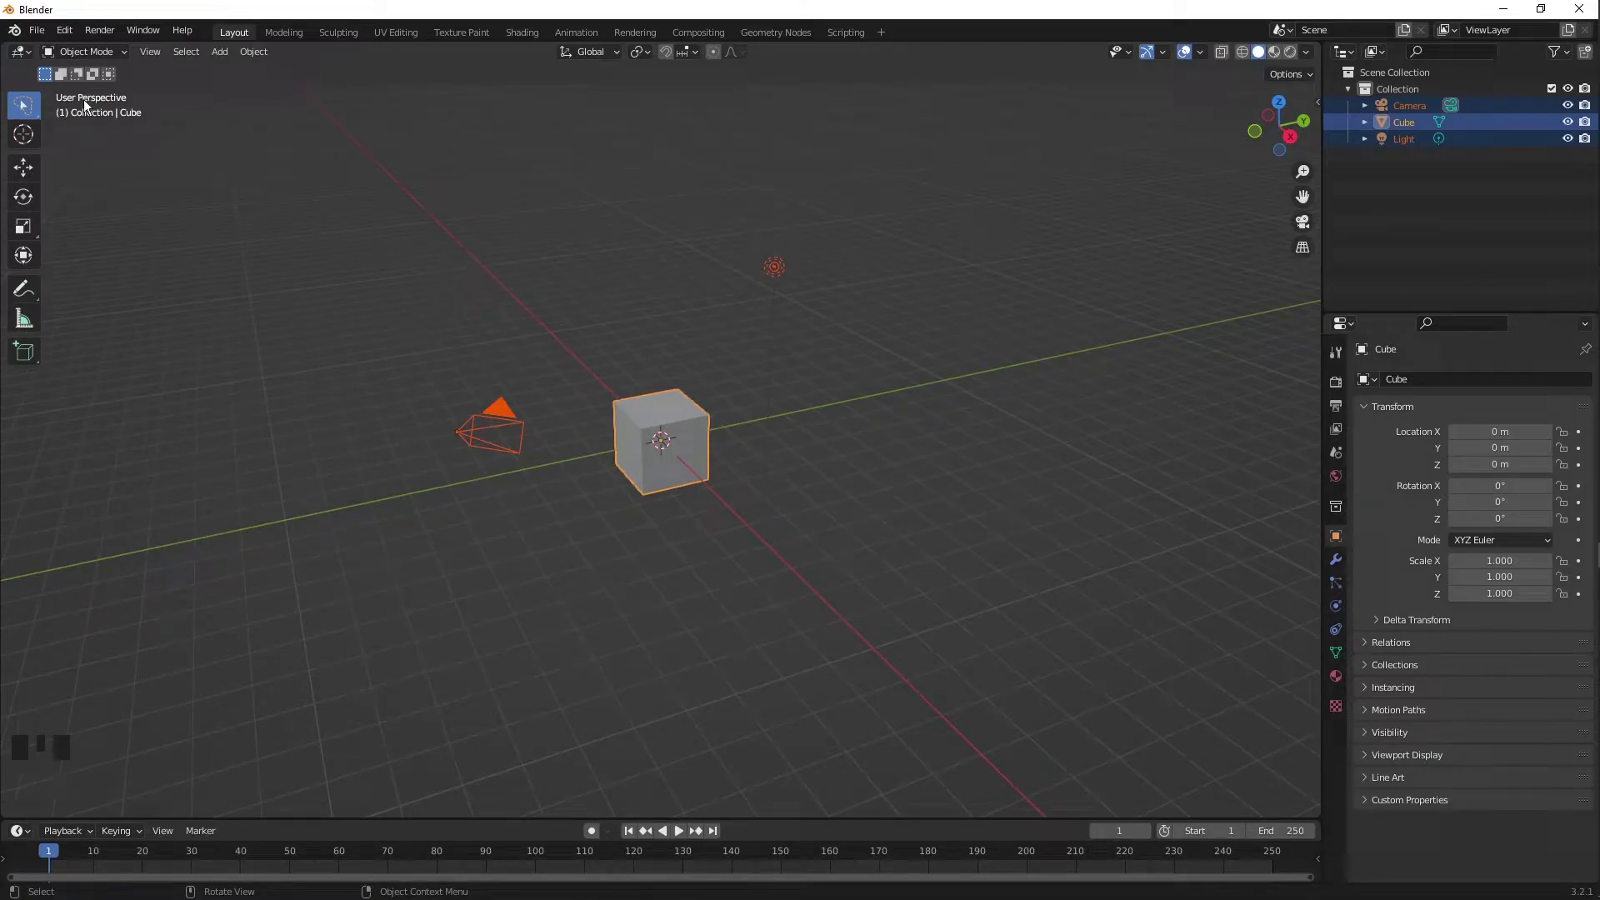
Return to the Select Box tool and select only the cube.
left_click(25, 106)
left_click(25, 106)
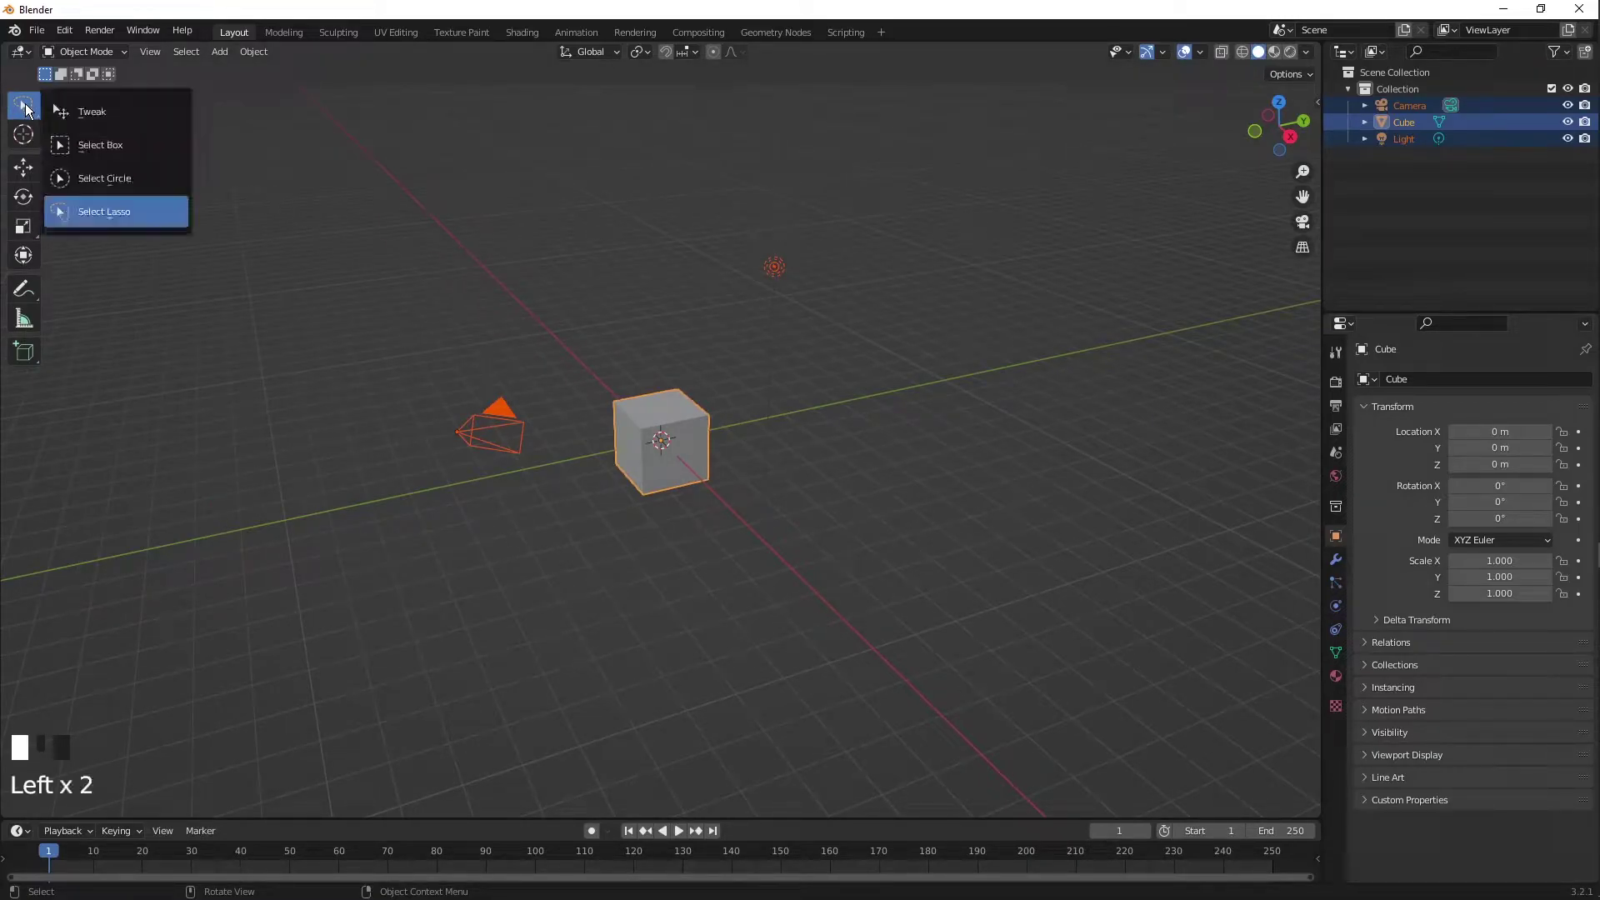
left_click(90, 148)
left_click(675, 431)
scroll(686, 416, "up", 3)
scroll(687, 417, "down", 3)
scroll(686, 417, "up", 2)
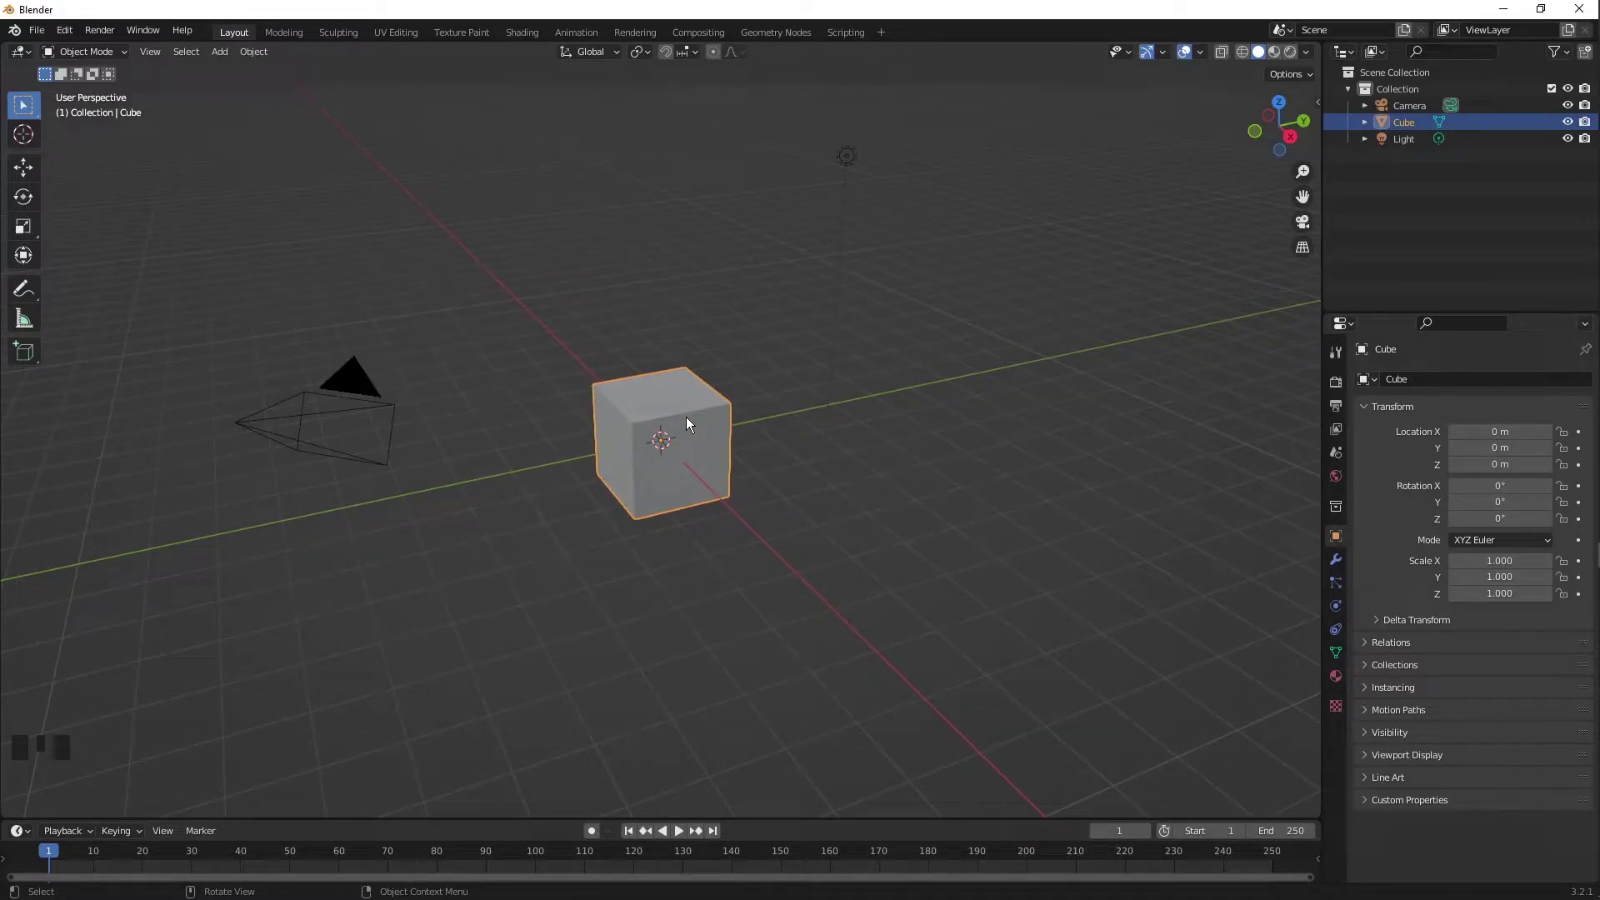
Extend a selection of the light with the cube and the camera, and reduce it to the cube alone.
left_click(698, 427)
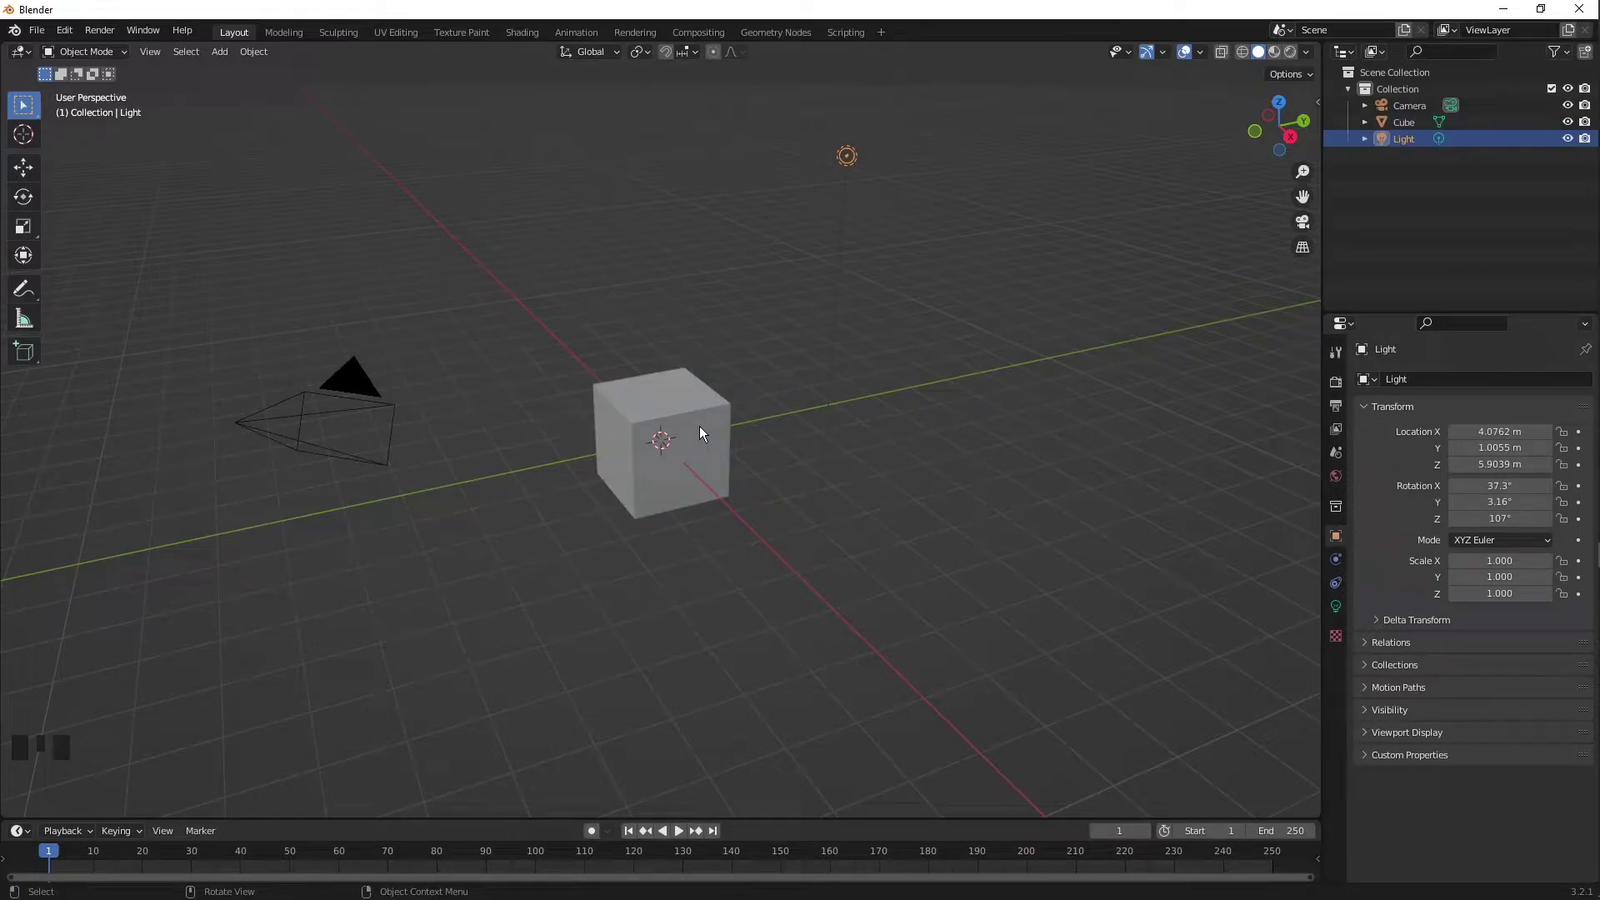
left_click(690, 424, "shift")
left_click(361, 375, "shift")
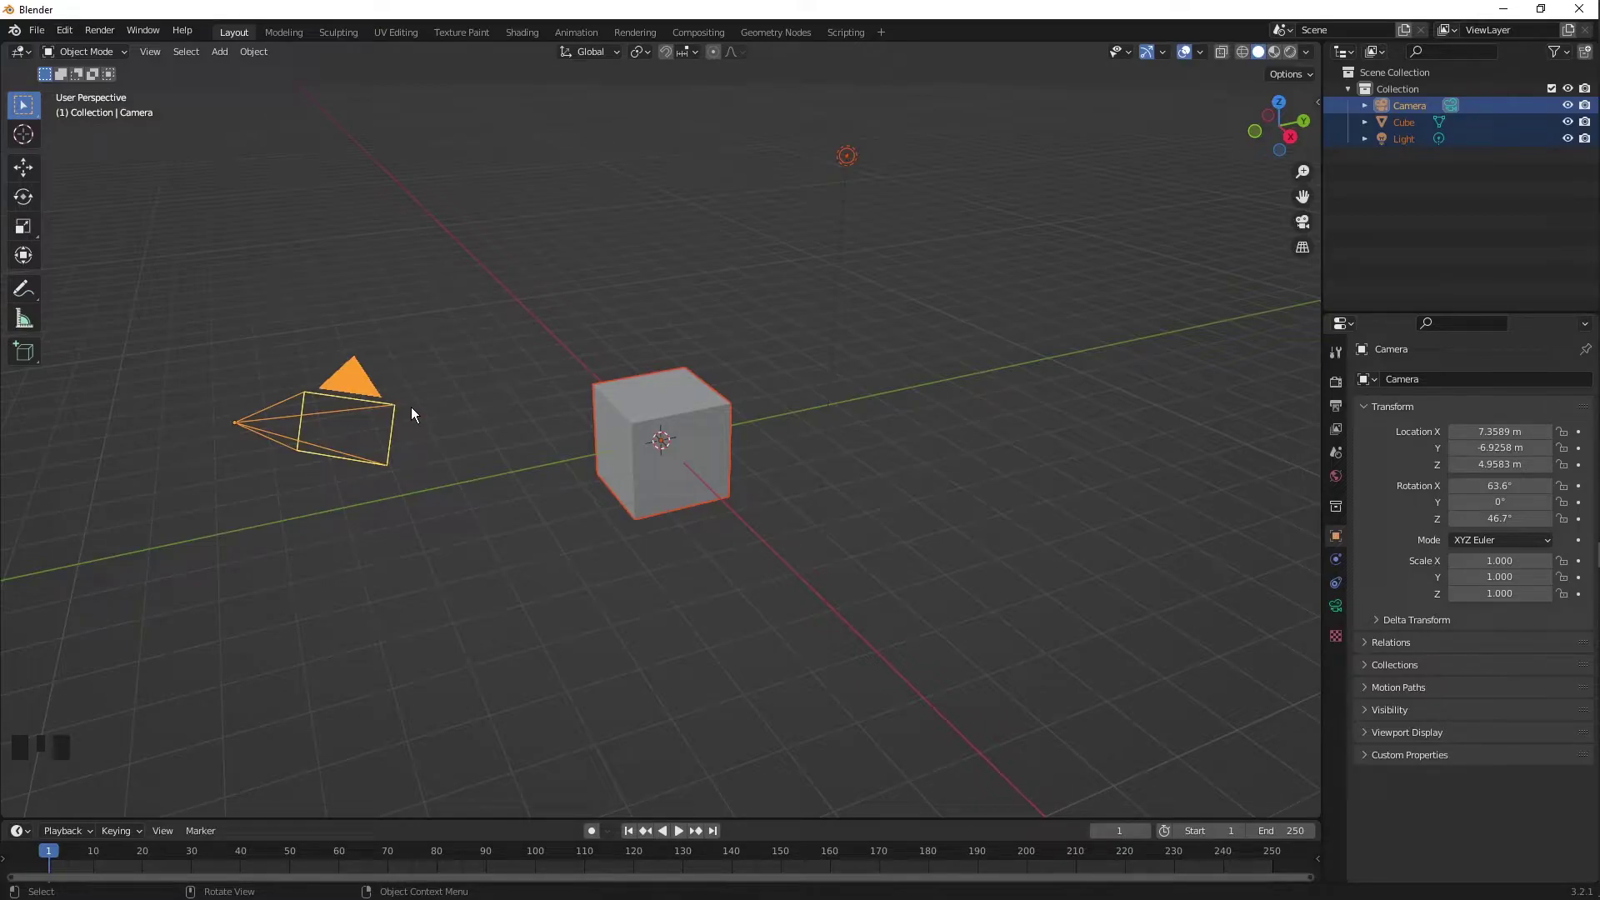
scroll(737, 450, "up", 4)
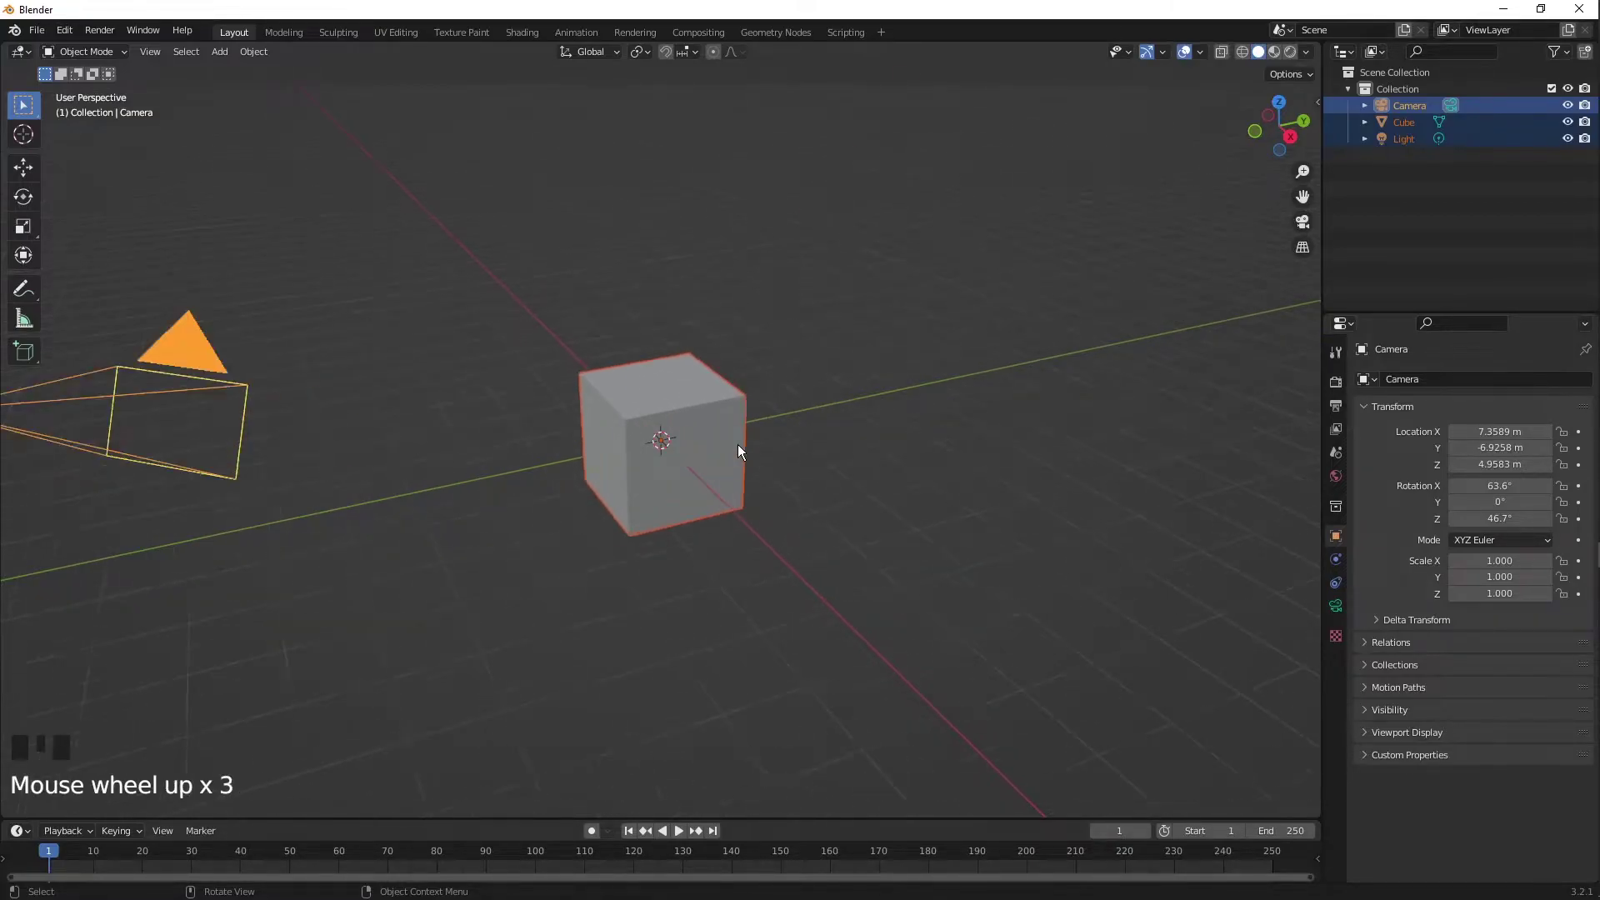
scroll(738, 452, "up", 1)
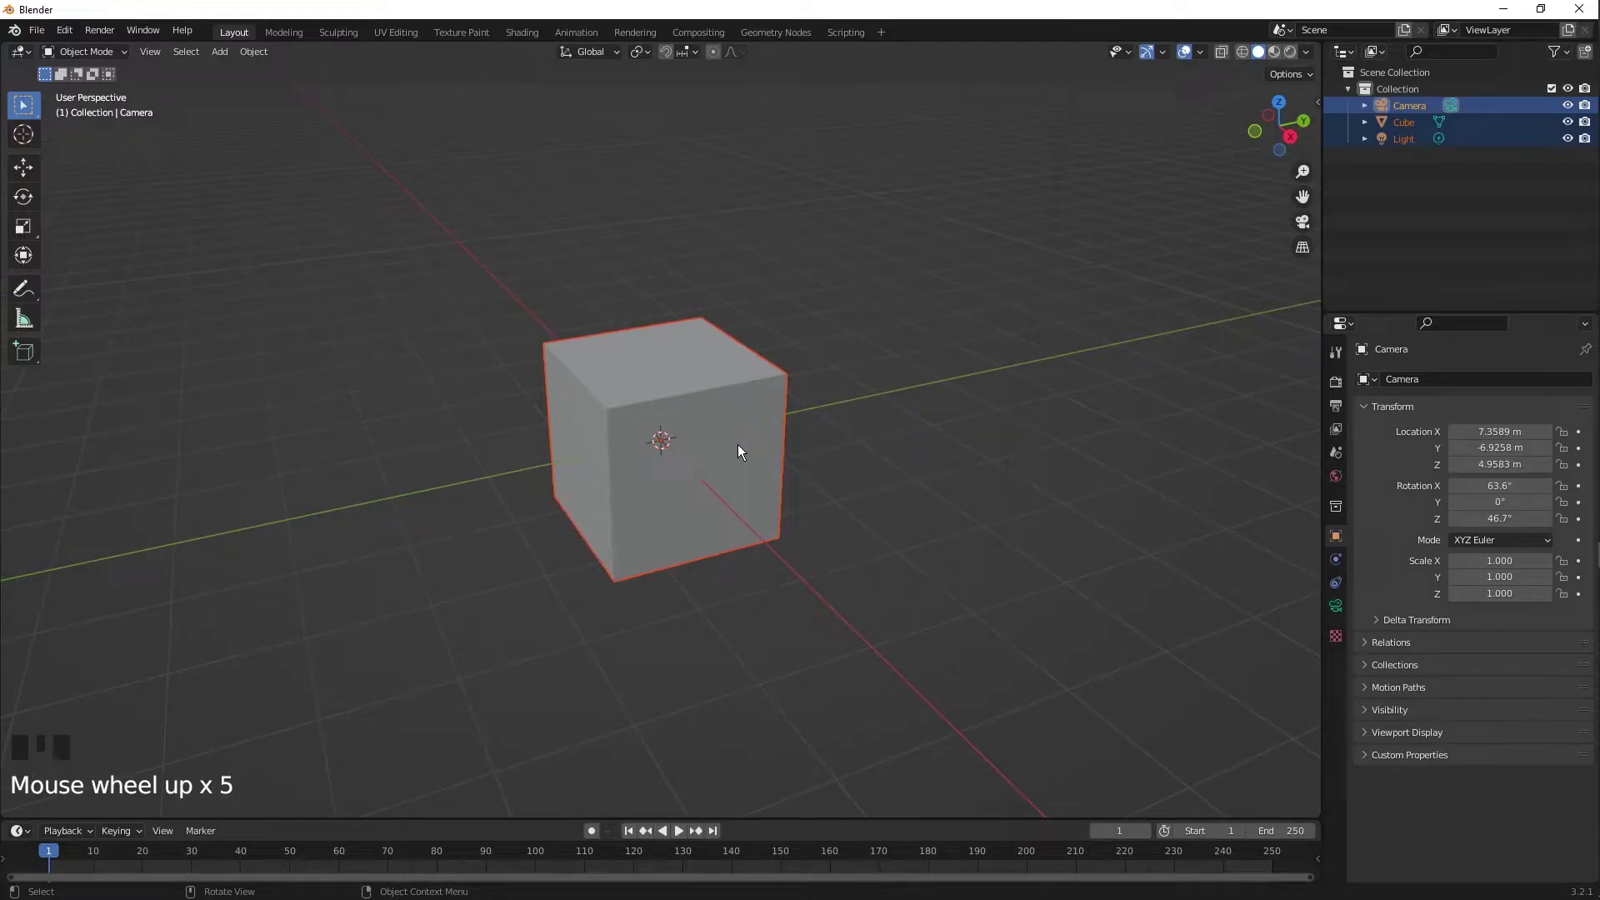
left_click(668, 397)
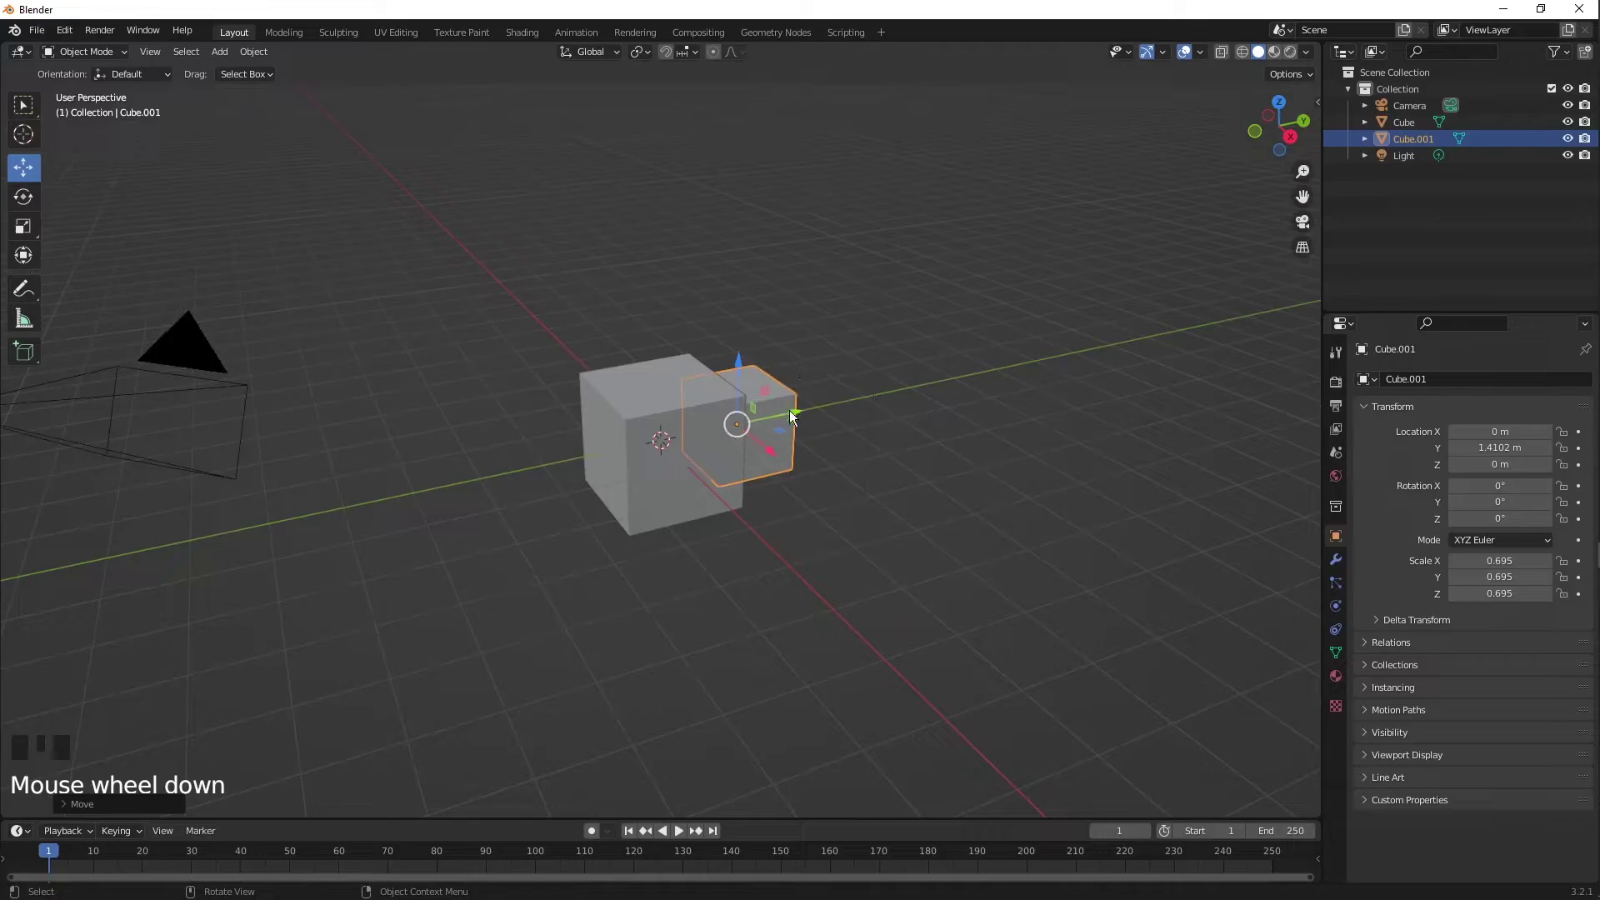
Move the smaller cube along the Y axis to about 1.35 m, overlapping the larger cube.
left_click_drag(792, 419, 758, 429)
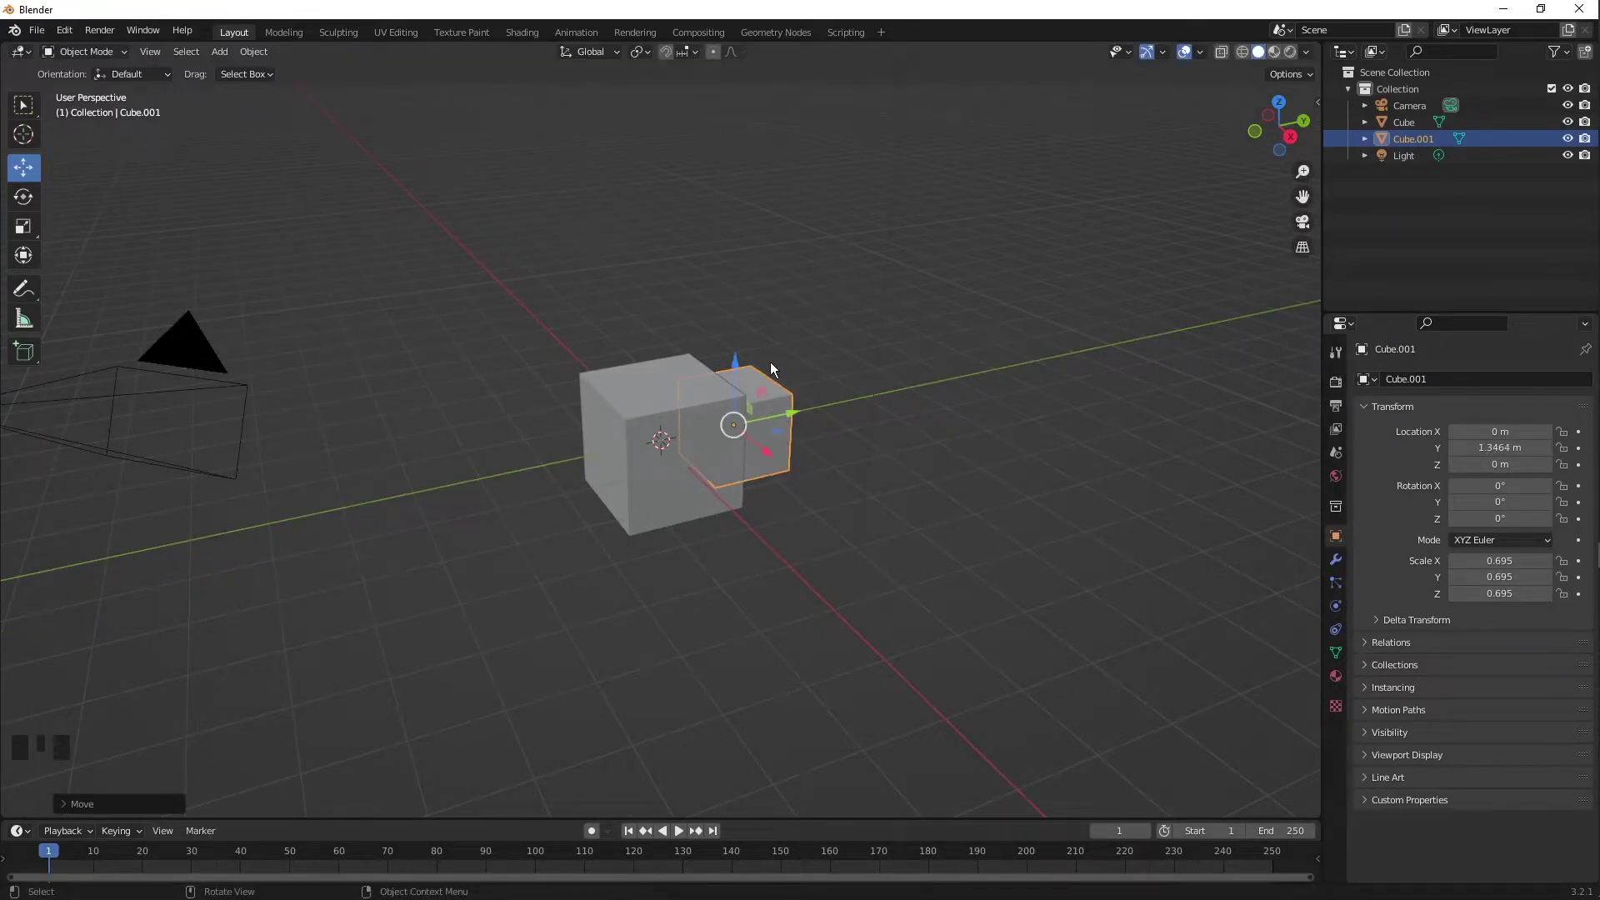
scroll(772, 355, "down", 2)
scroll(772, 351, "up", 1)
scroll(772, 359, "up", 1)
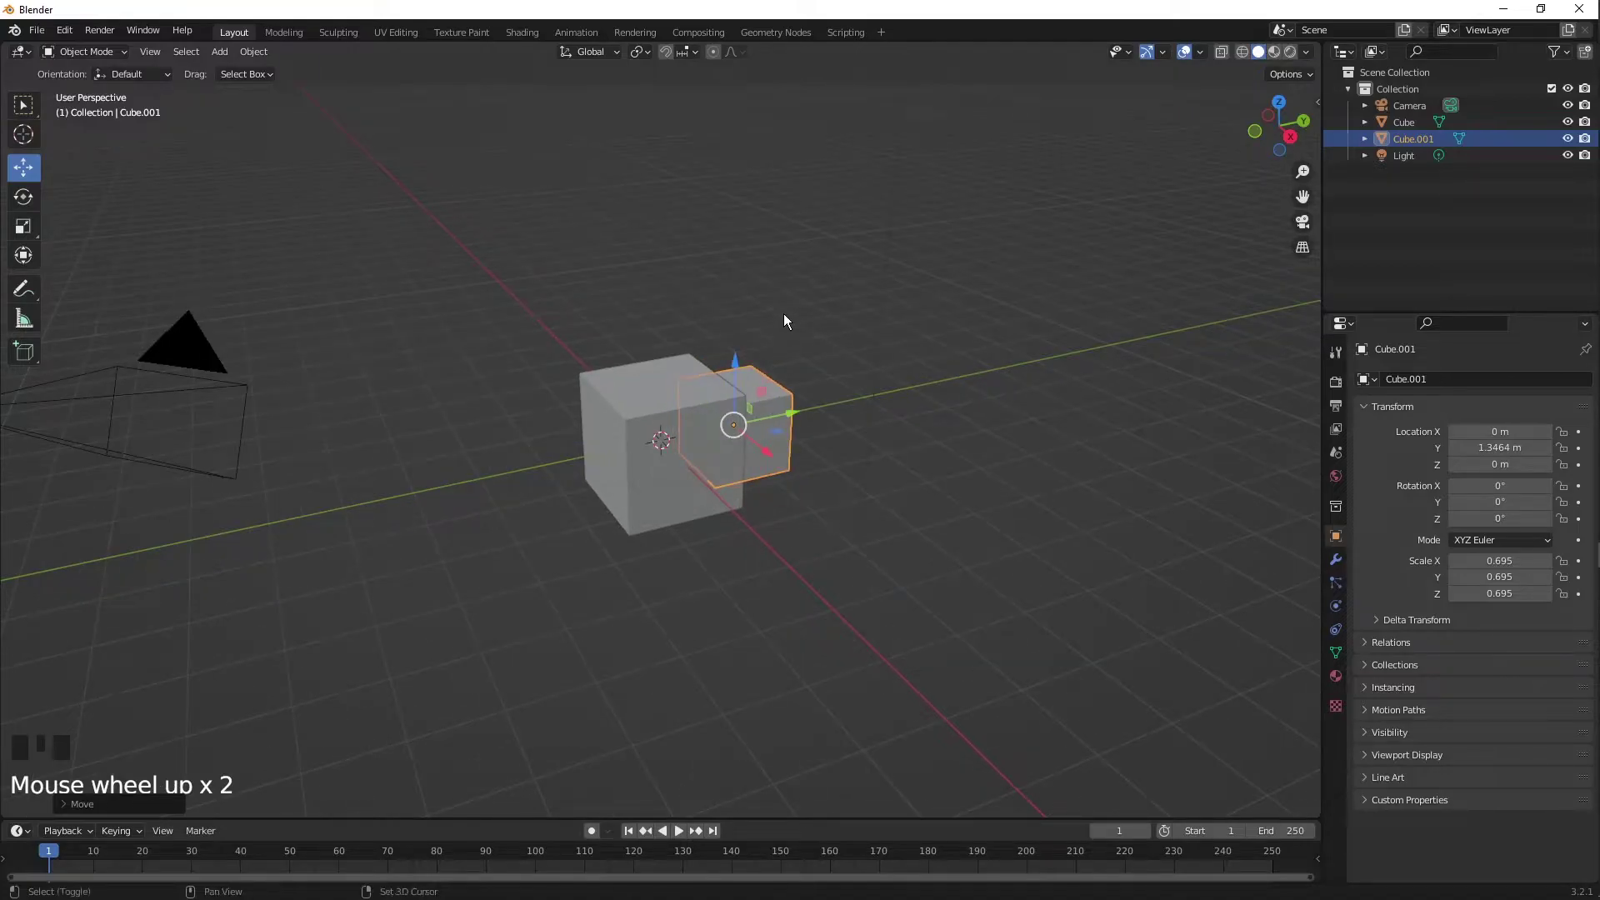
middle_click_drag(785, 322, 728, 400, "shift")
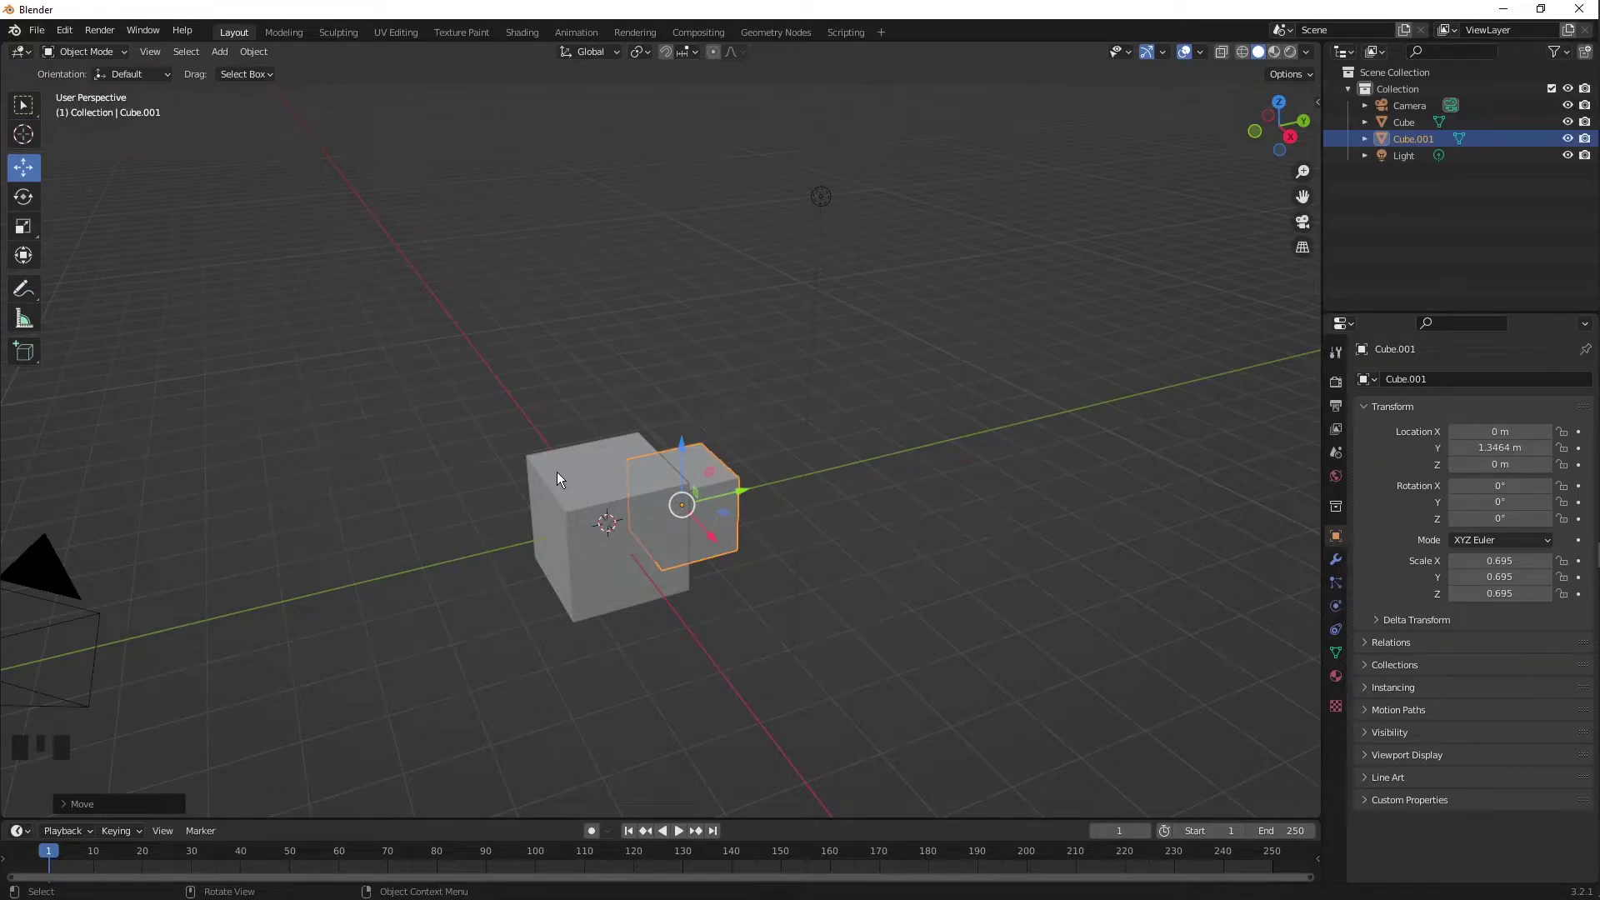
Select the larger and smaller cubes in turn, and move the smaller one along Y to about 1.37 m.
left_click(588, 481)
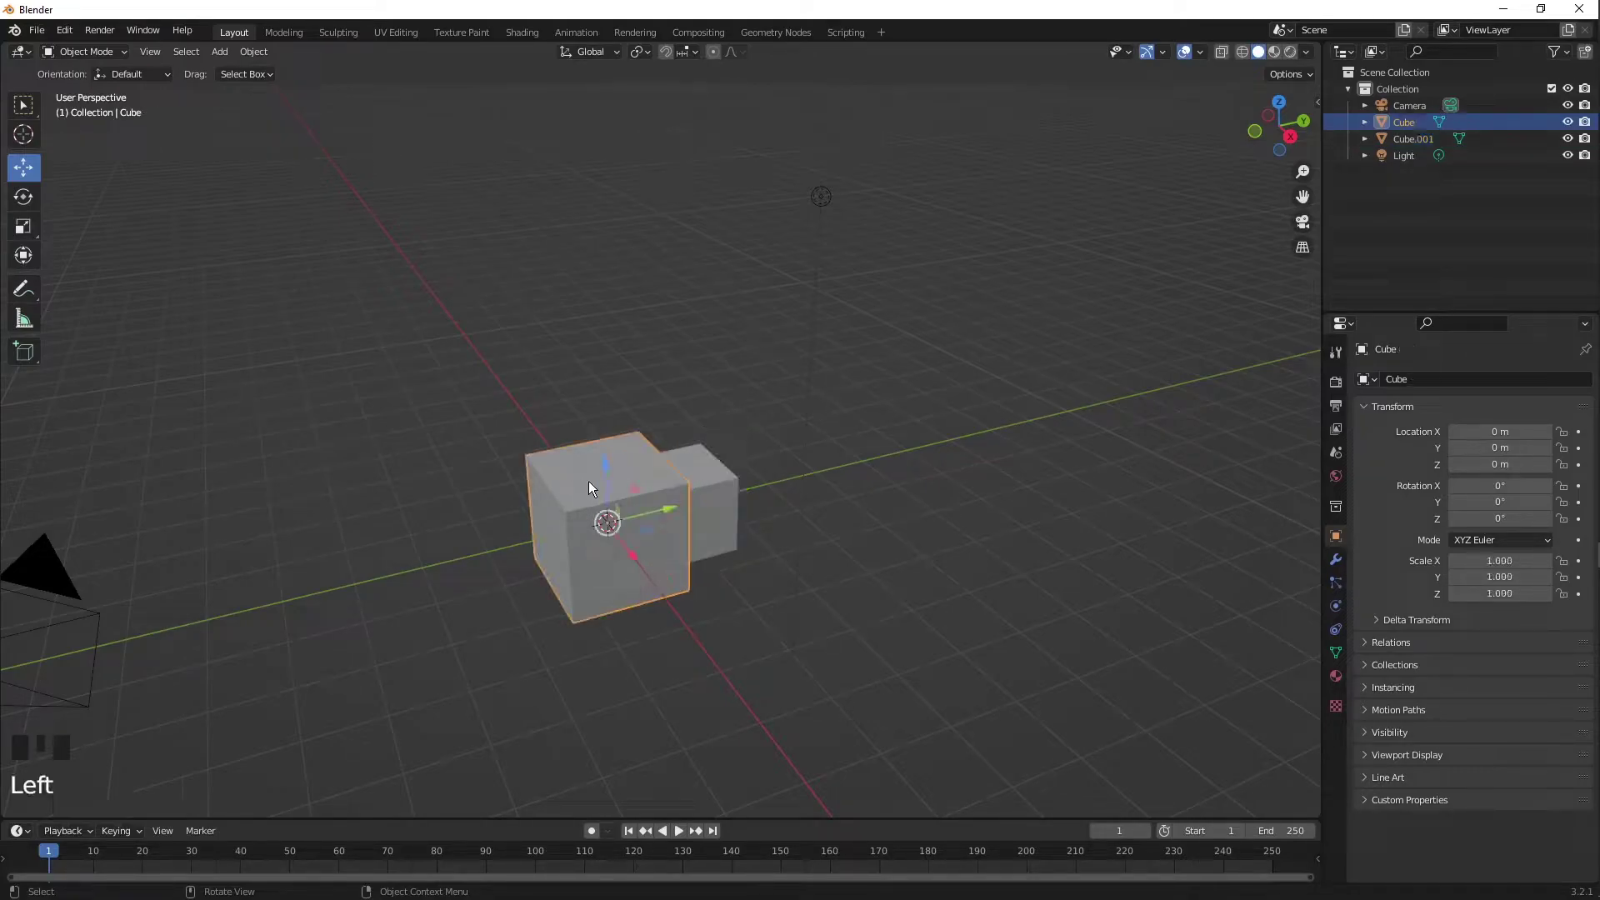
left_click(688, 483)
left_click(723, 488)
left_click(731, 490)
mouse_move(732, 490)
left_mouse_down()
mouse_move(694, 504)
mouse_move(731, 491)
mouse_move(711, 500)
left_mouse_up()
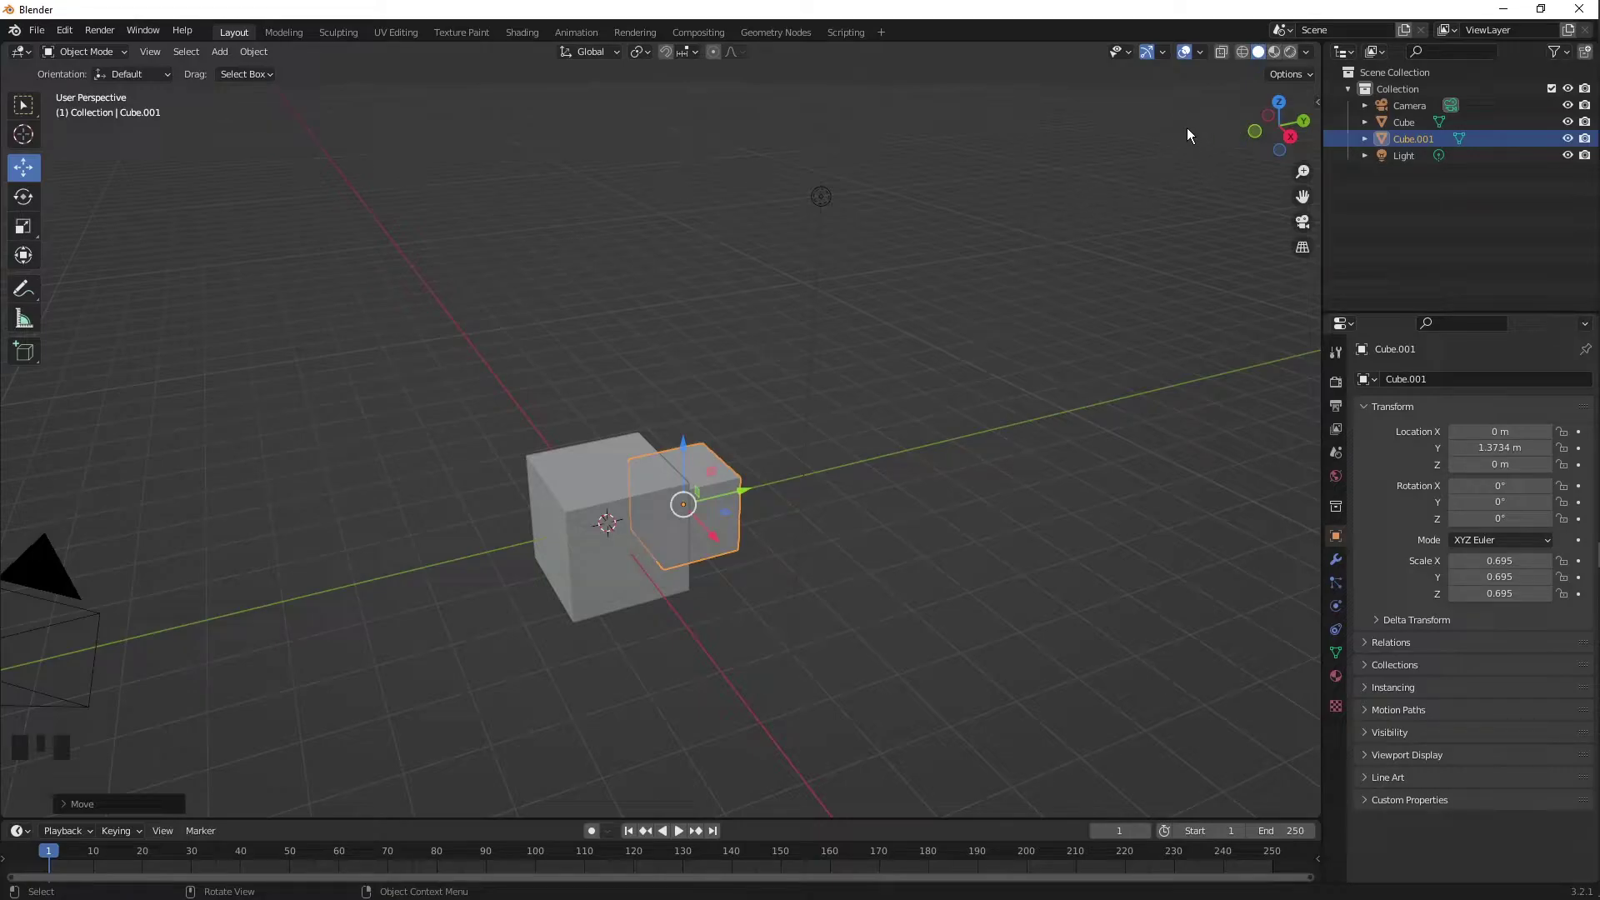
Switch the viewport to wireframe shading and select the larger cube and the overlapping smaller cube in turn.
left_click(1241, 52)
left_click(925, 357)
left_click(706, 375)
left_click(618, 435)
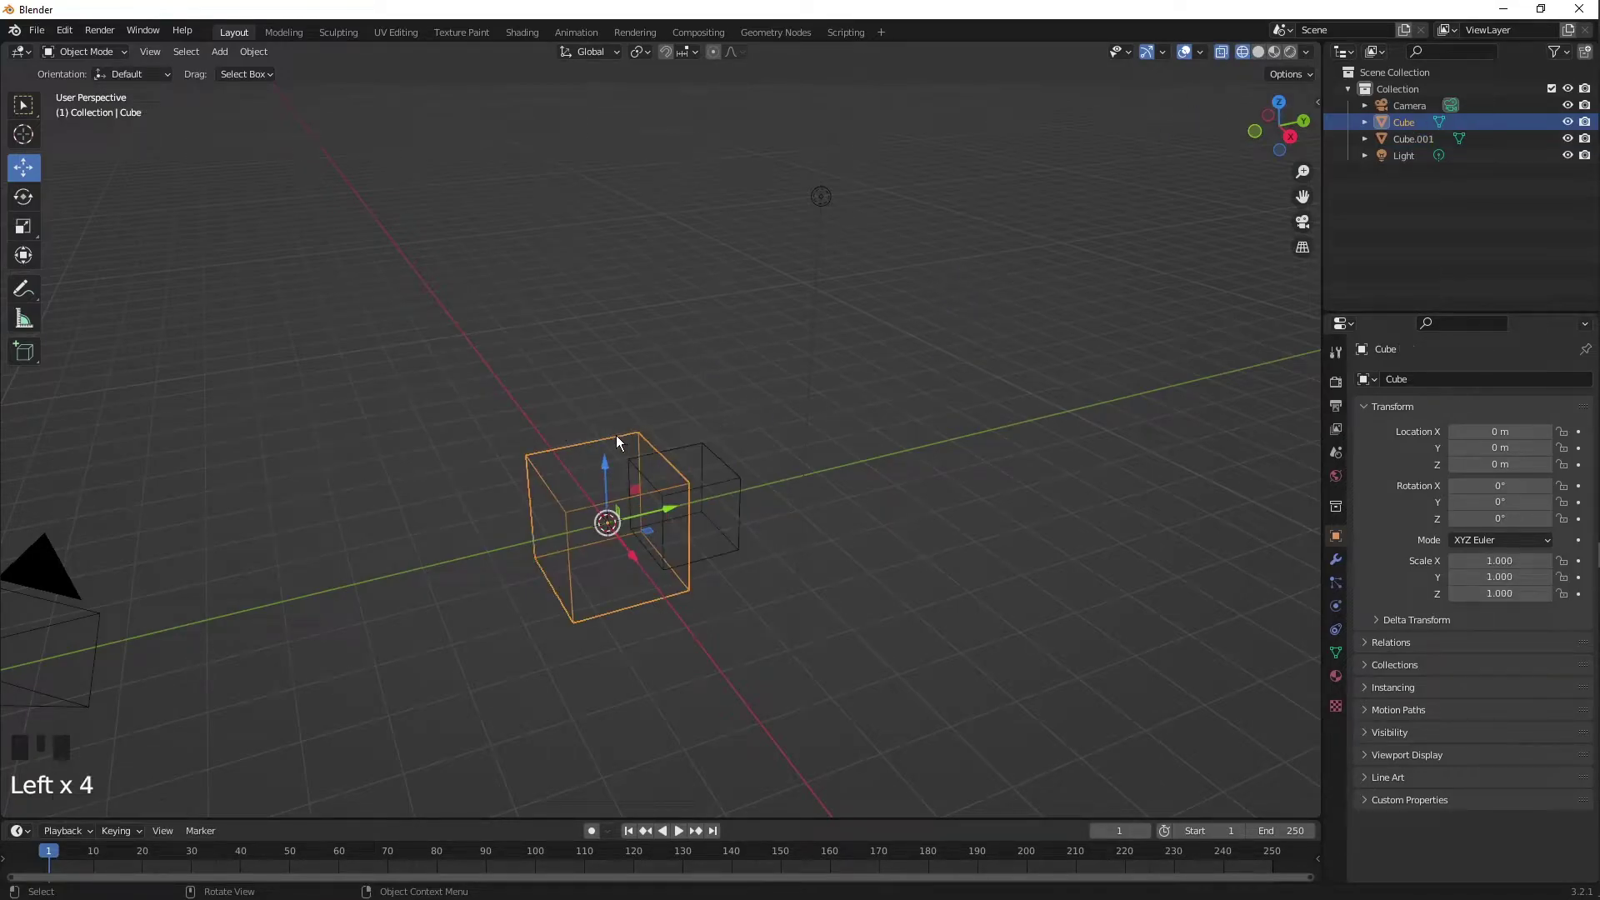
left_click(643, 475)
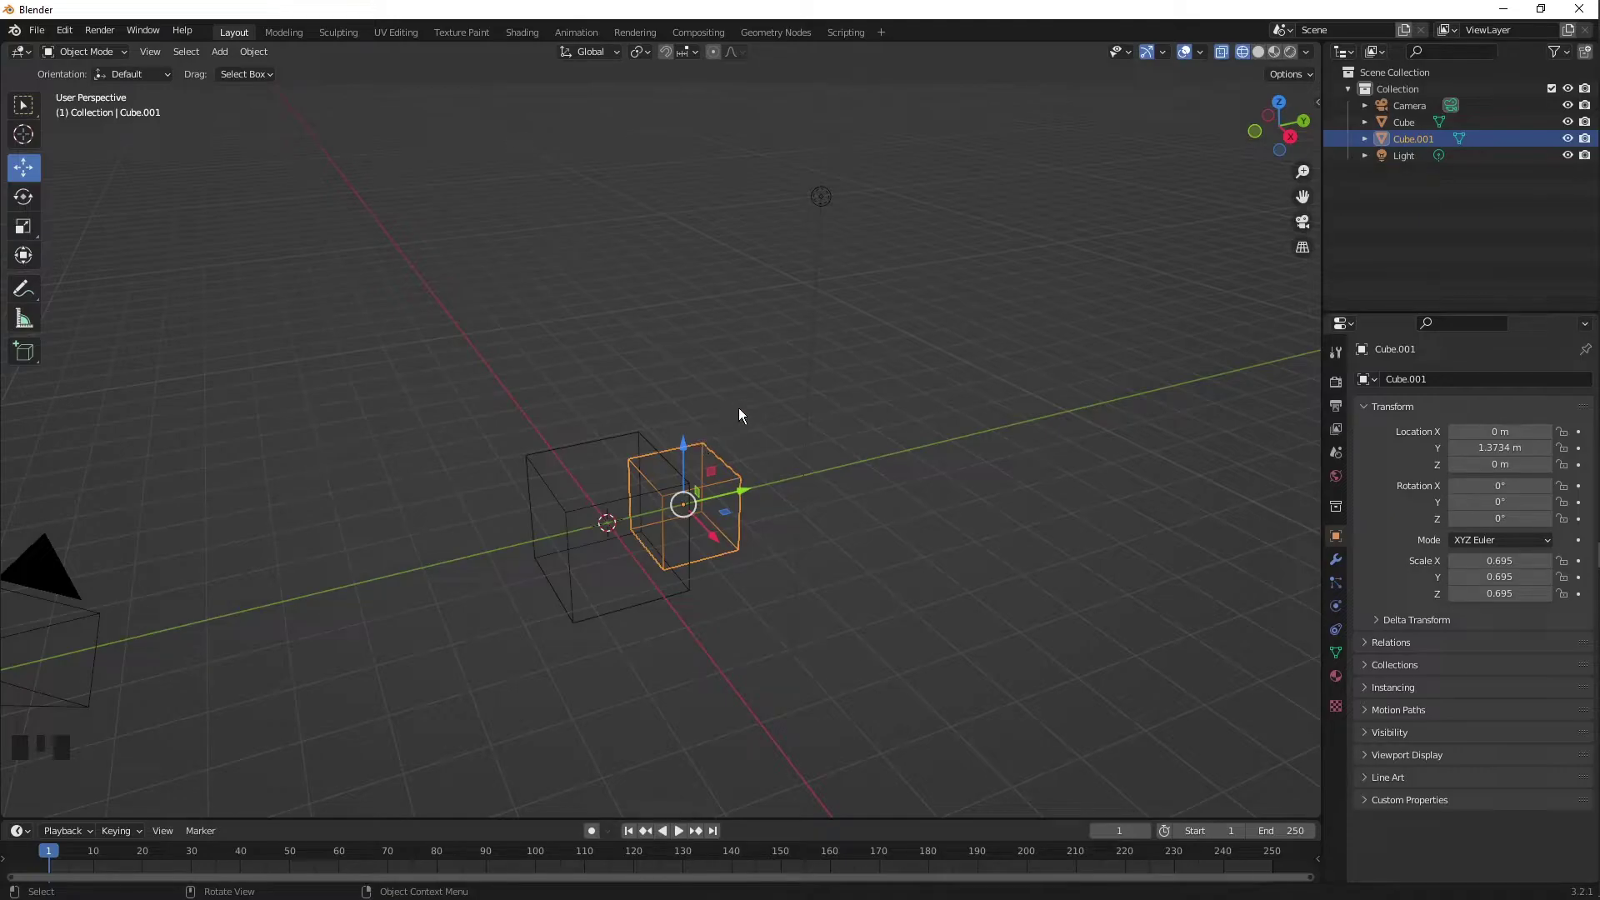
Return the viewport to solid shading and move the smaller cube along Y to about 3.12 m, clear of the larger one.
key("z")
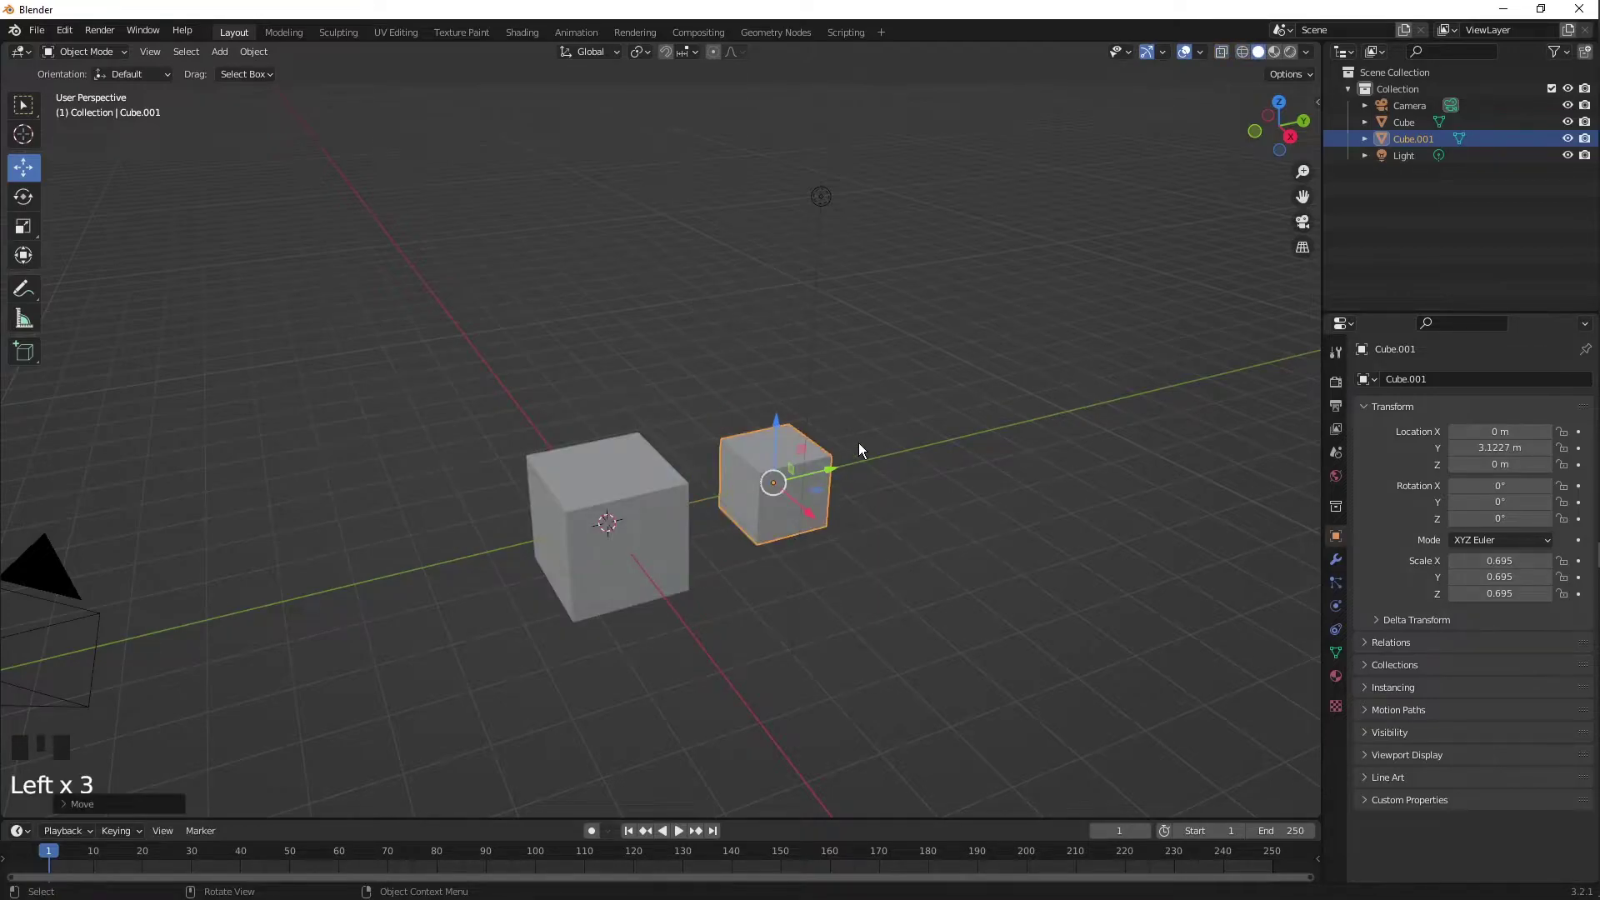
scroll(857, 445, "down", 1)
scroll(811, 465, "up", 2)
scroll(836, 475, "down", 1)
Check the list of interaction modes without changing the mode, and delete the smaller cube.
left_click(87, 52)
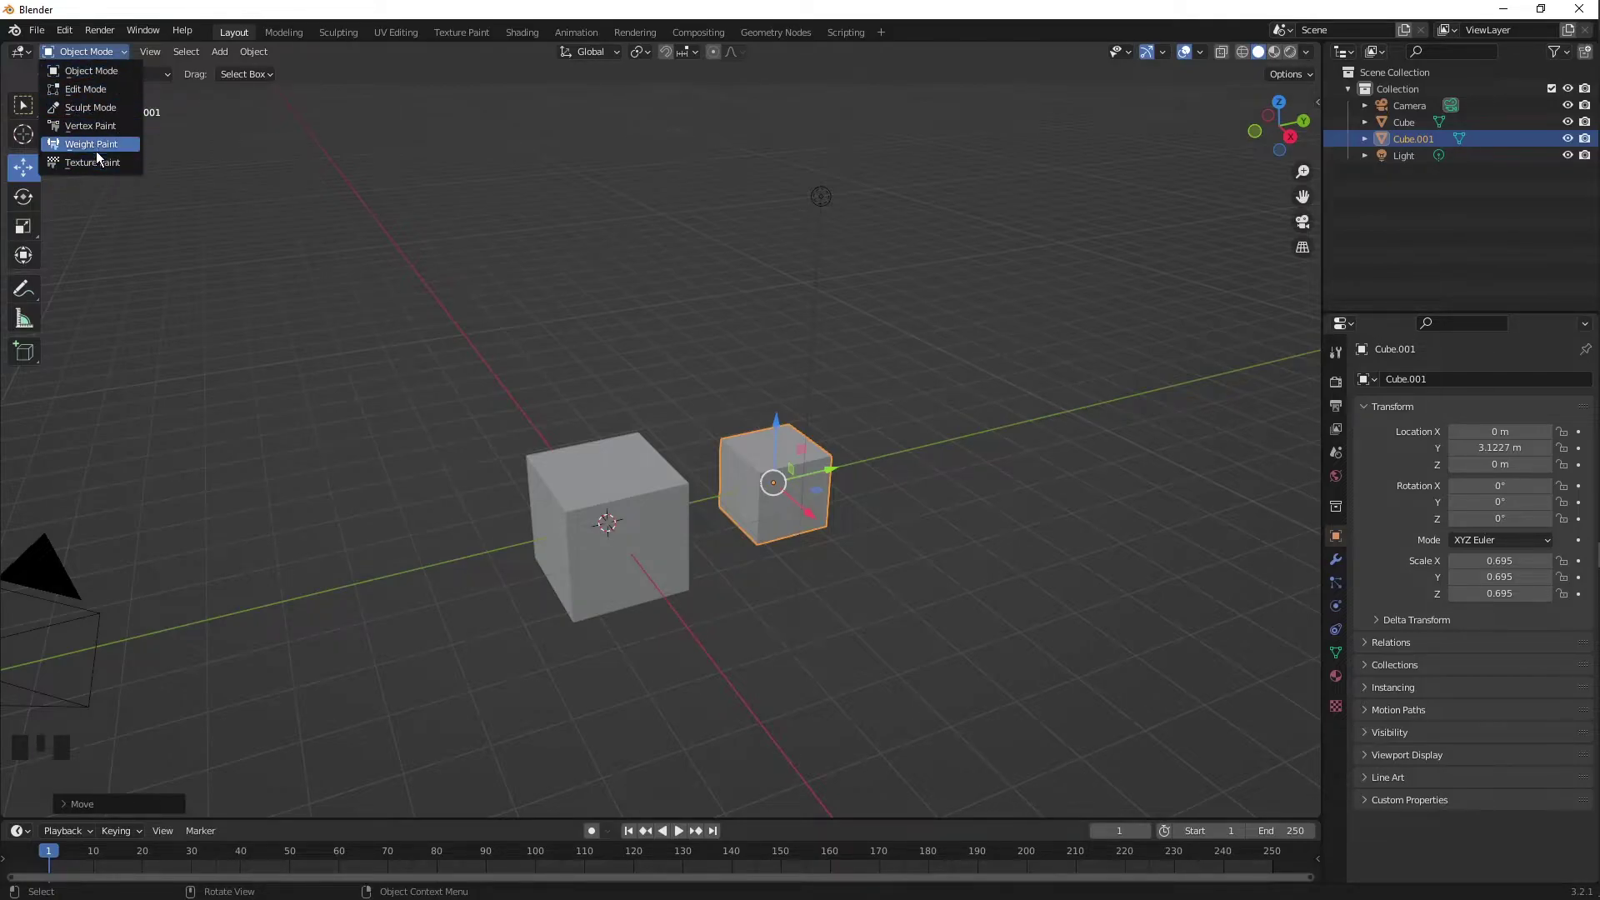
left_click(485, 302)
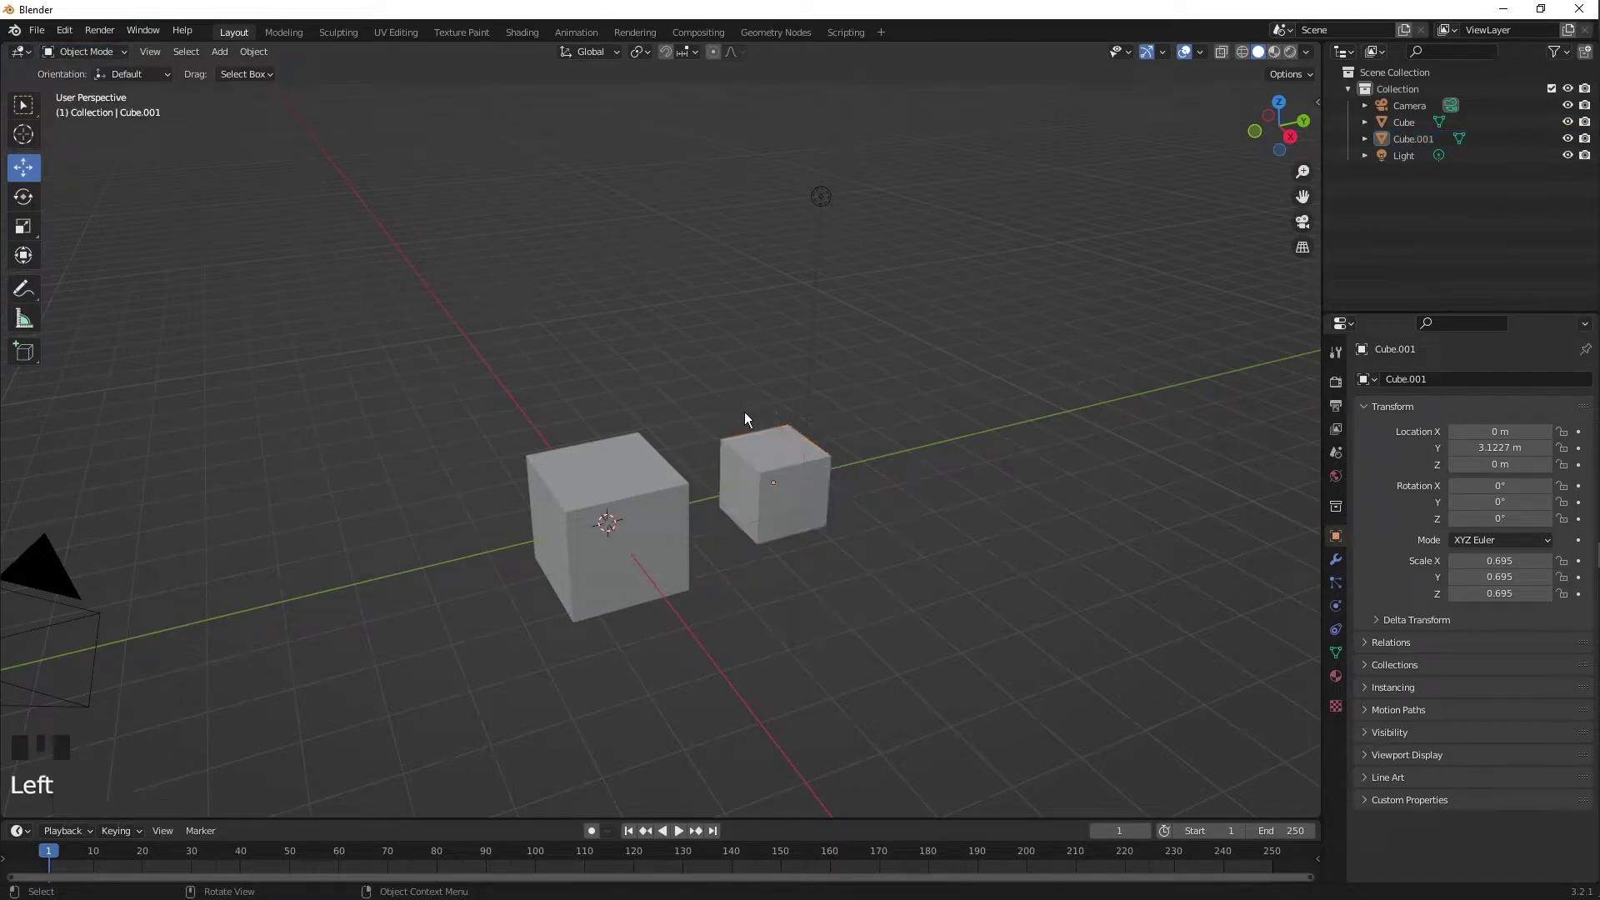
left_click(761, 459)
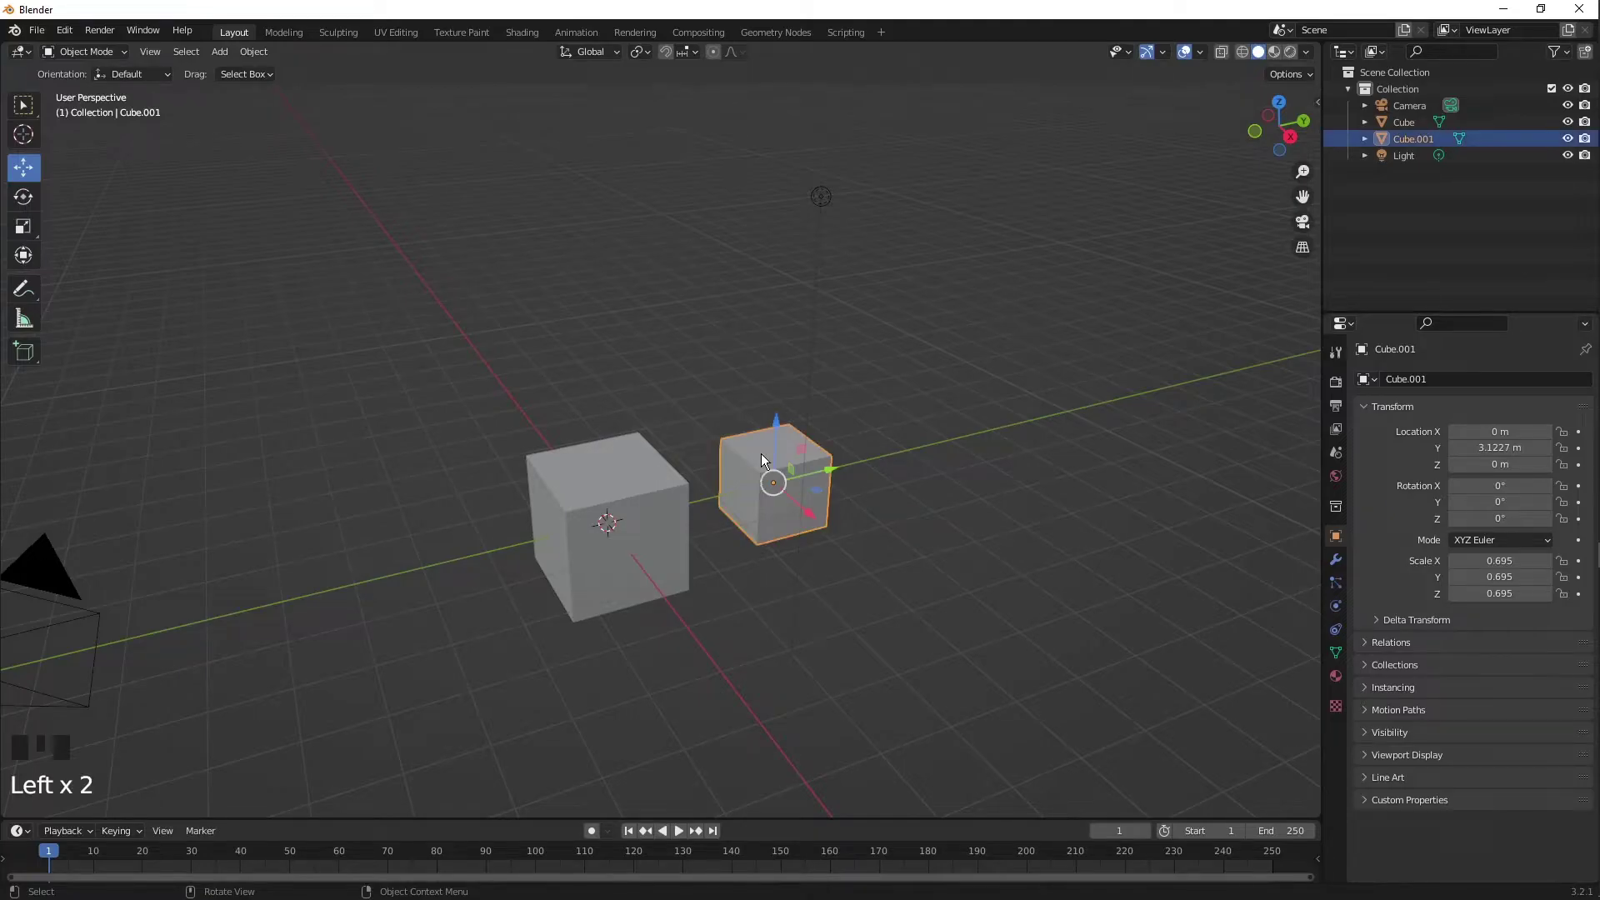
key("Delete")
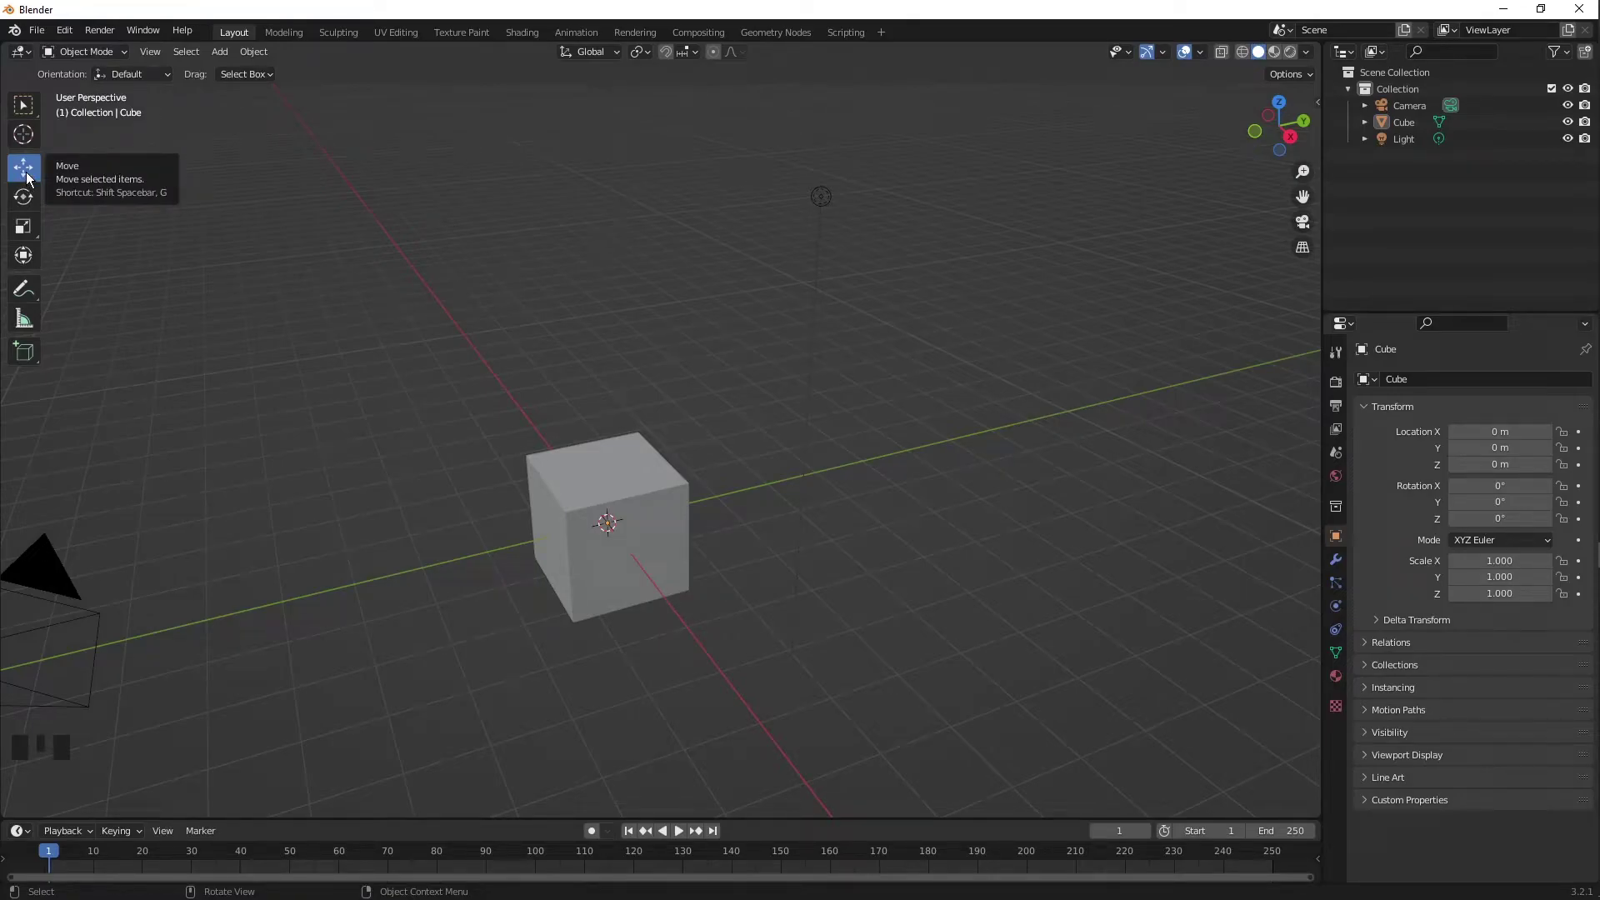
Select the remaining cube and move it along Y, Z and X to about 0.08 m, 0.27 m and 0.72 m respectively.
left_click(592, 494)
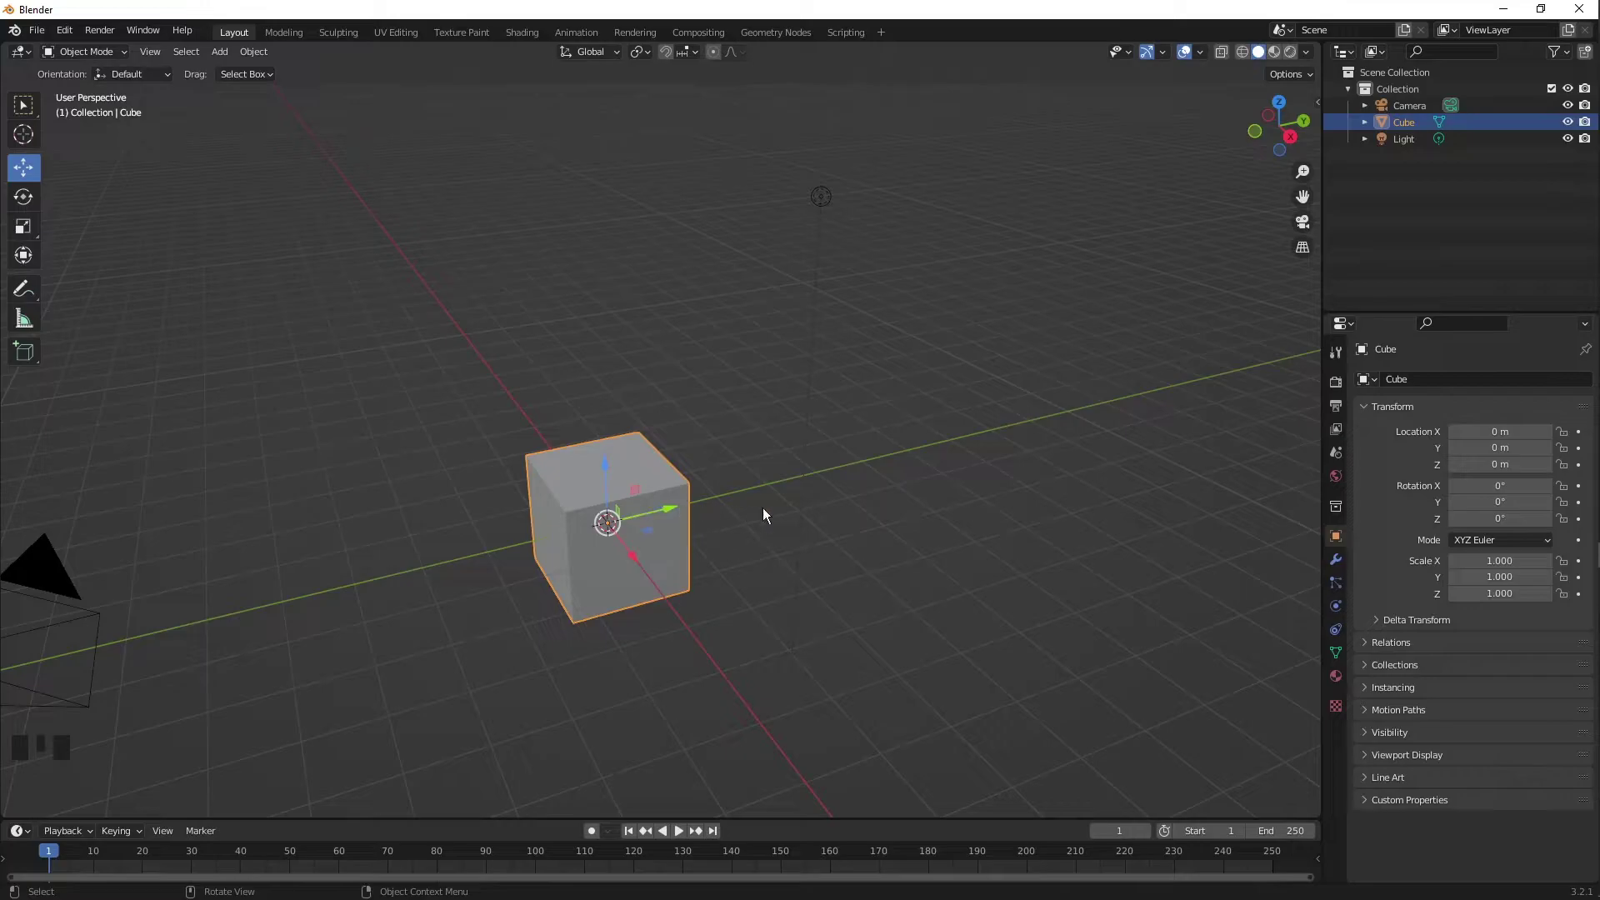
mouse_move(672, 511)
left_mouse_down()
mouse_move(808, 488)
mouse_move(481, 528)
mouse_move(742, 496)
mouse_move(522, 546)
mouse_move(696, 497)
mouse_move(673, 511)
left_mouse_up()
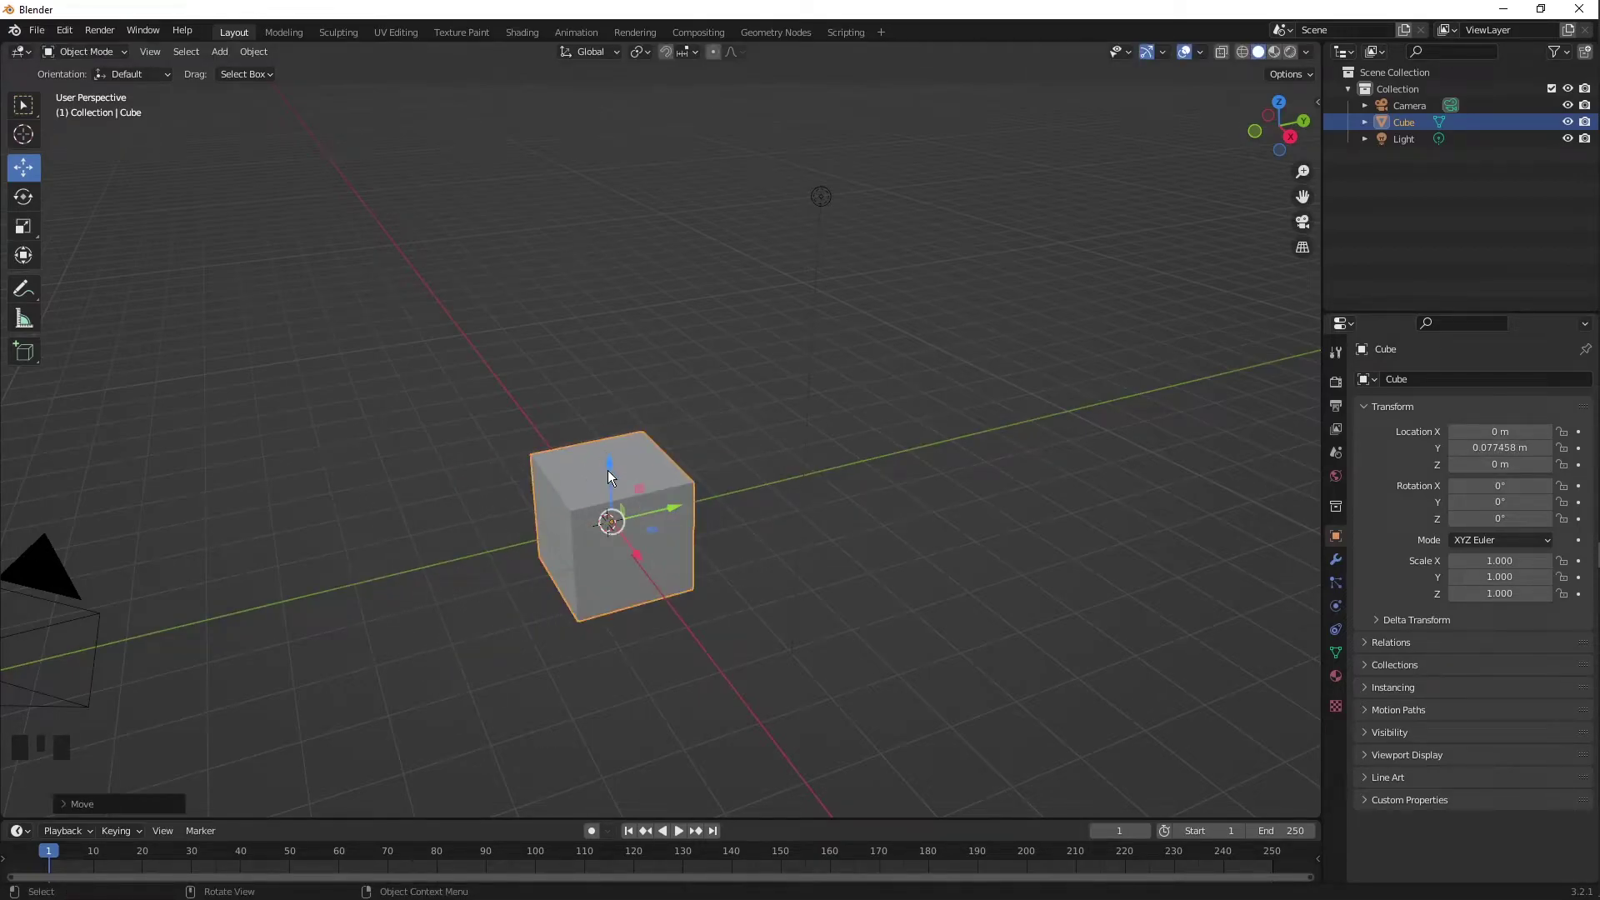
left_click_drag(608, 467, 575, 451)
left_click_drag(633, 541, 603, 610)
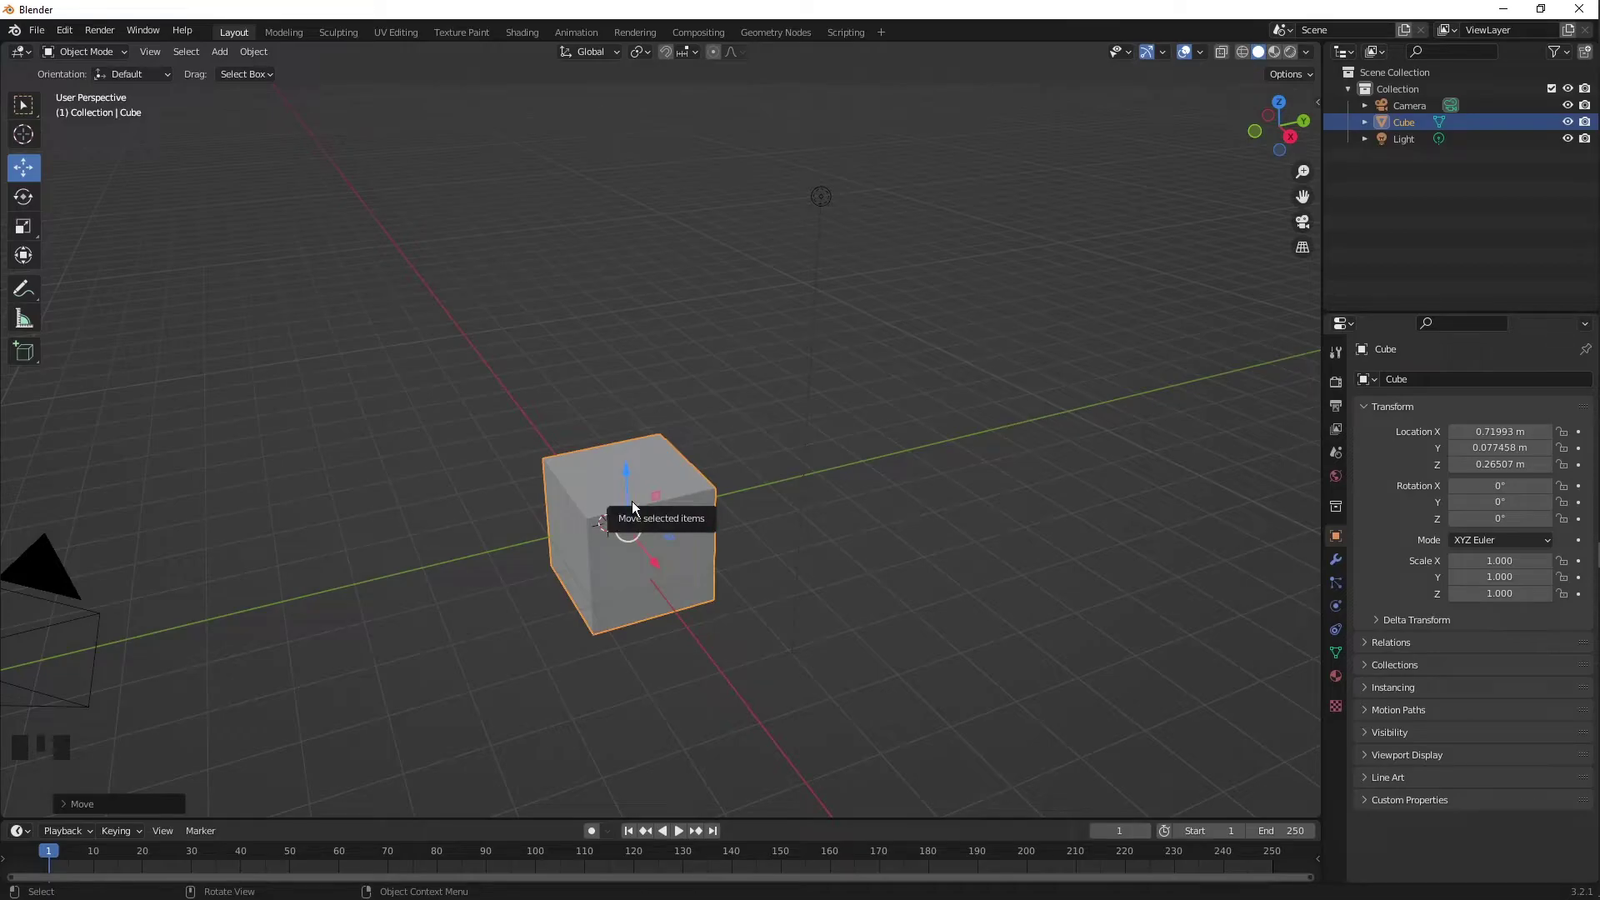
Try a free move of the cube, cancel it, and clear the cube's location back to the world origin.
key("g")
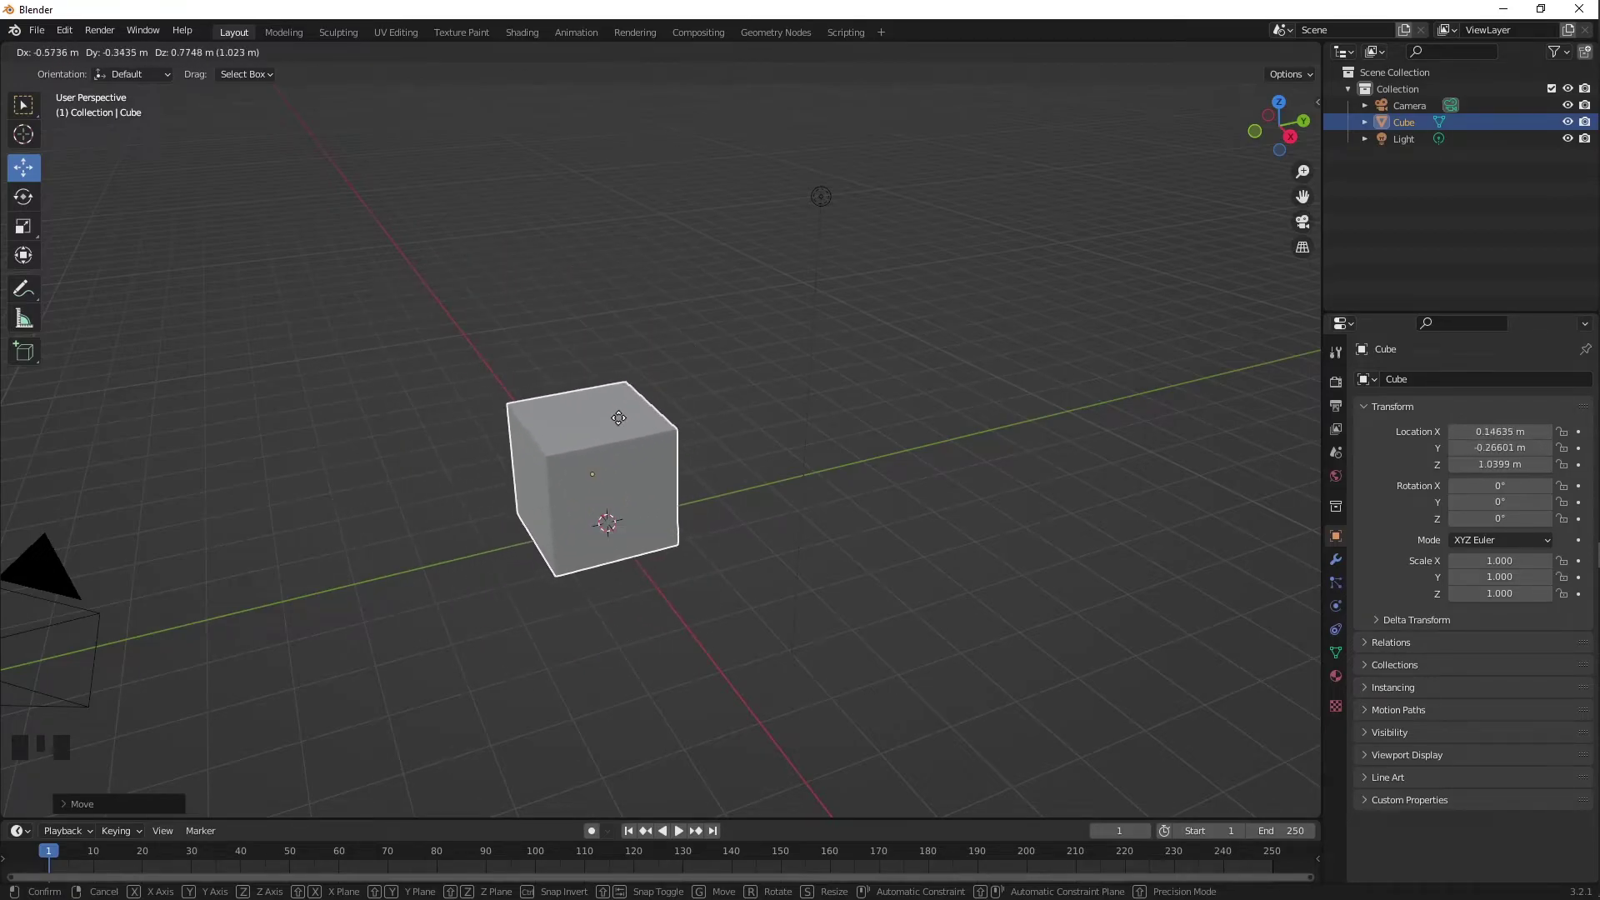
right_click(618, 417)
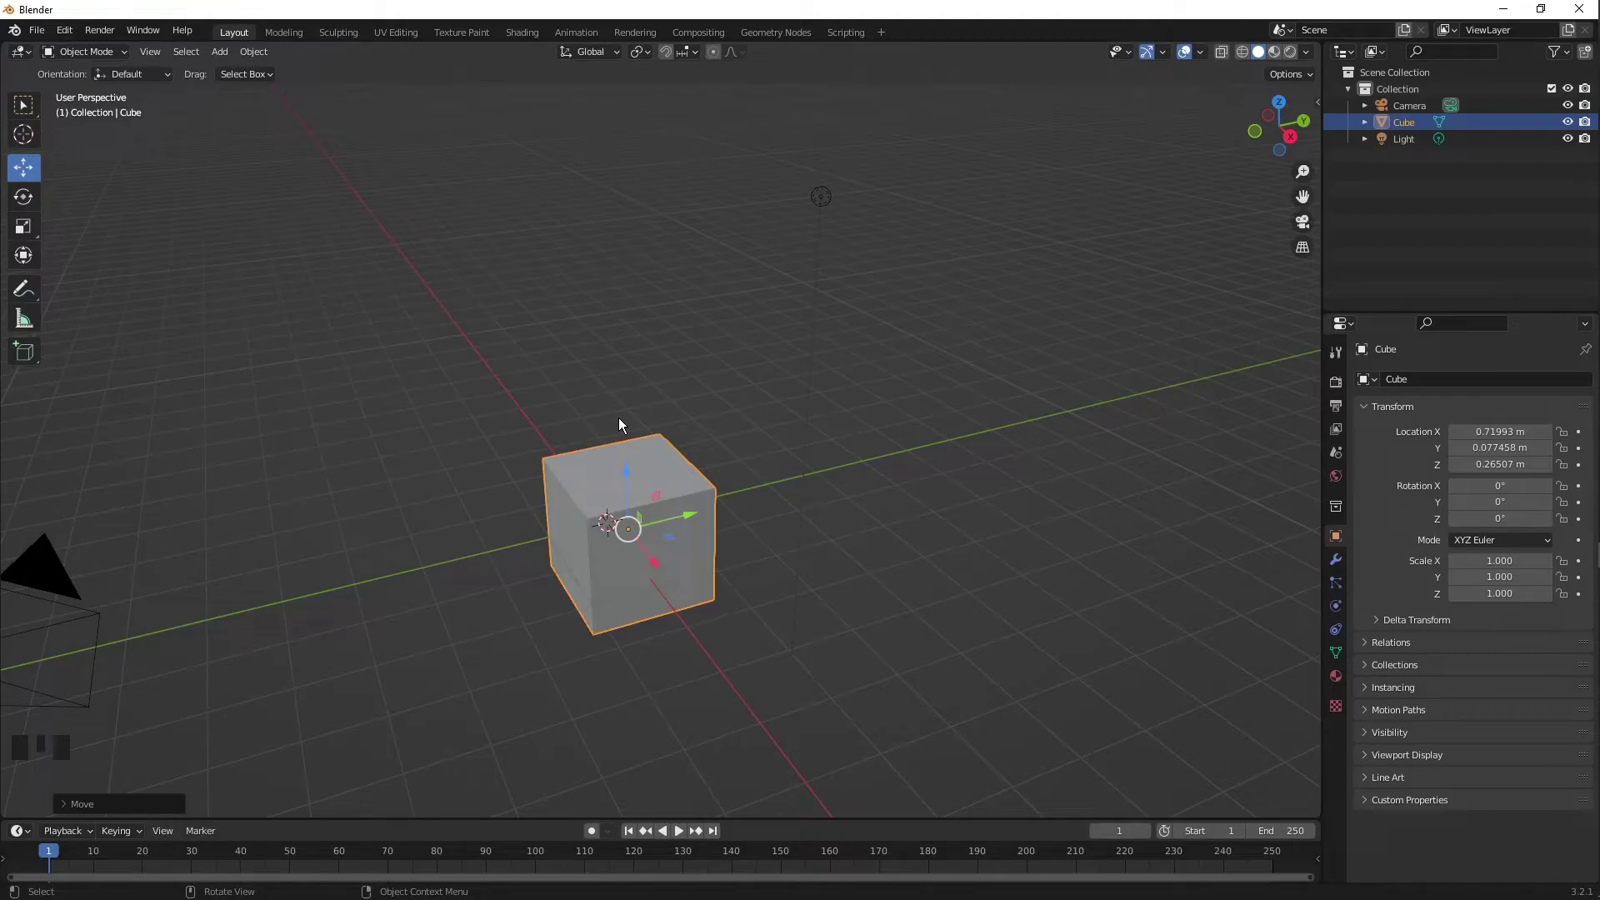
key("alt+g")
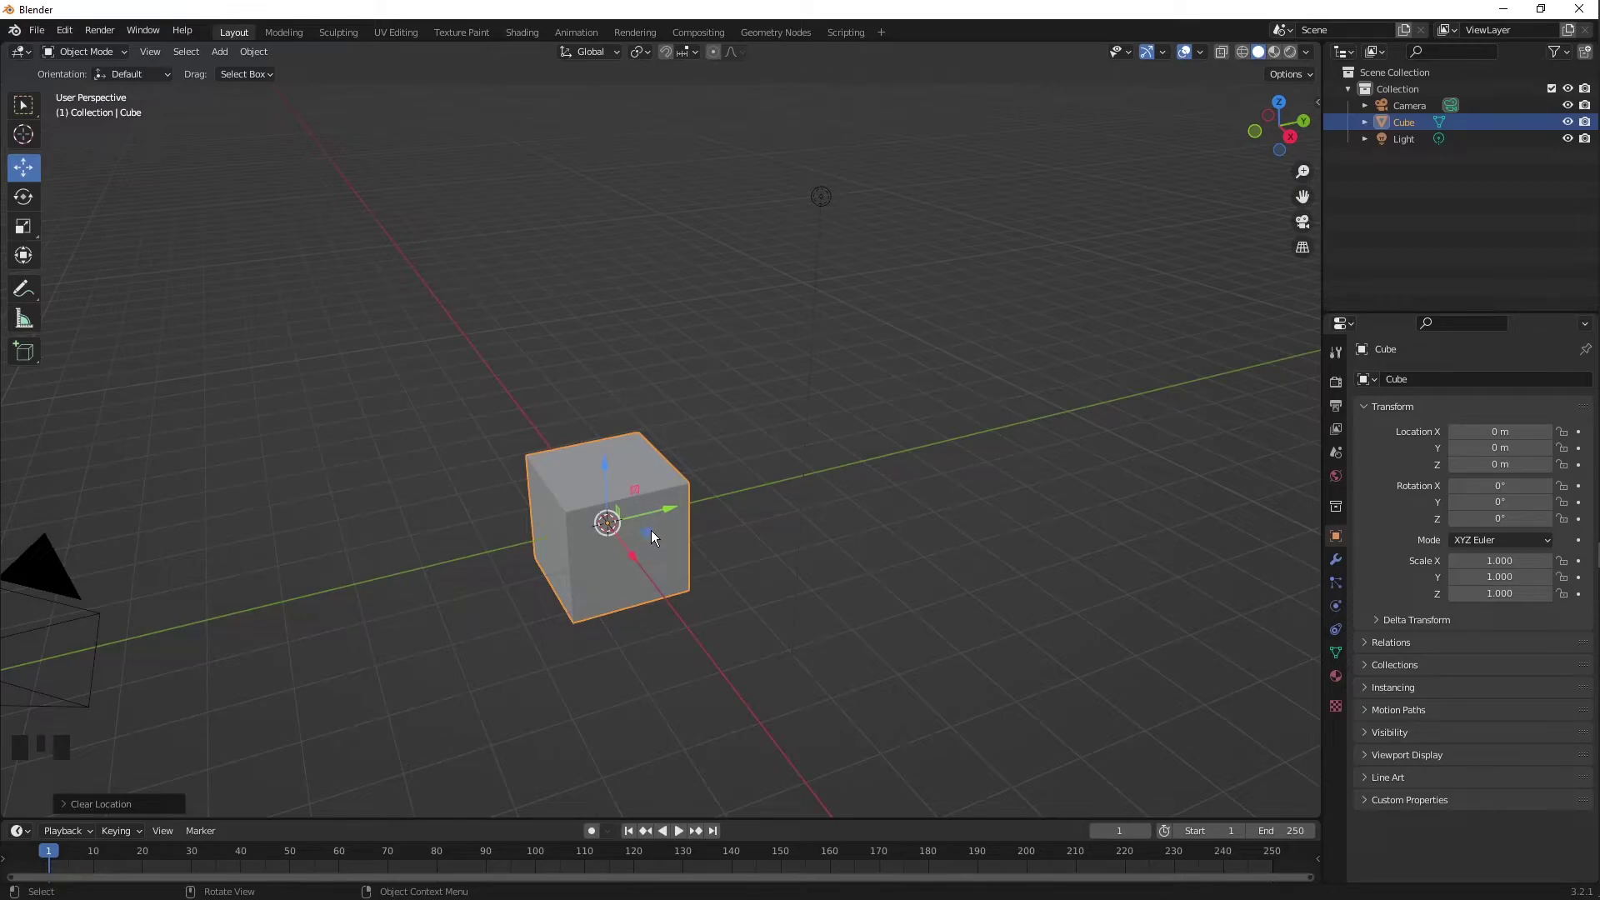
Move the cube within the YZ plane to about Y 0.46 m and Z 0.95 m, and clear its location.
middle_click_drag(678, 498, 641, 471)
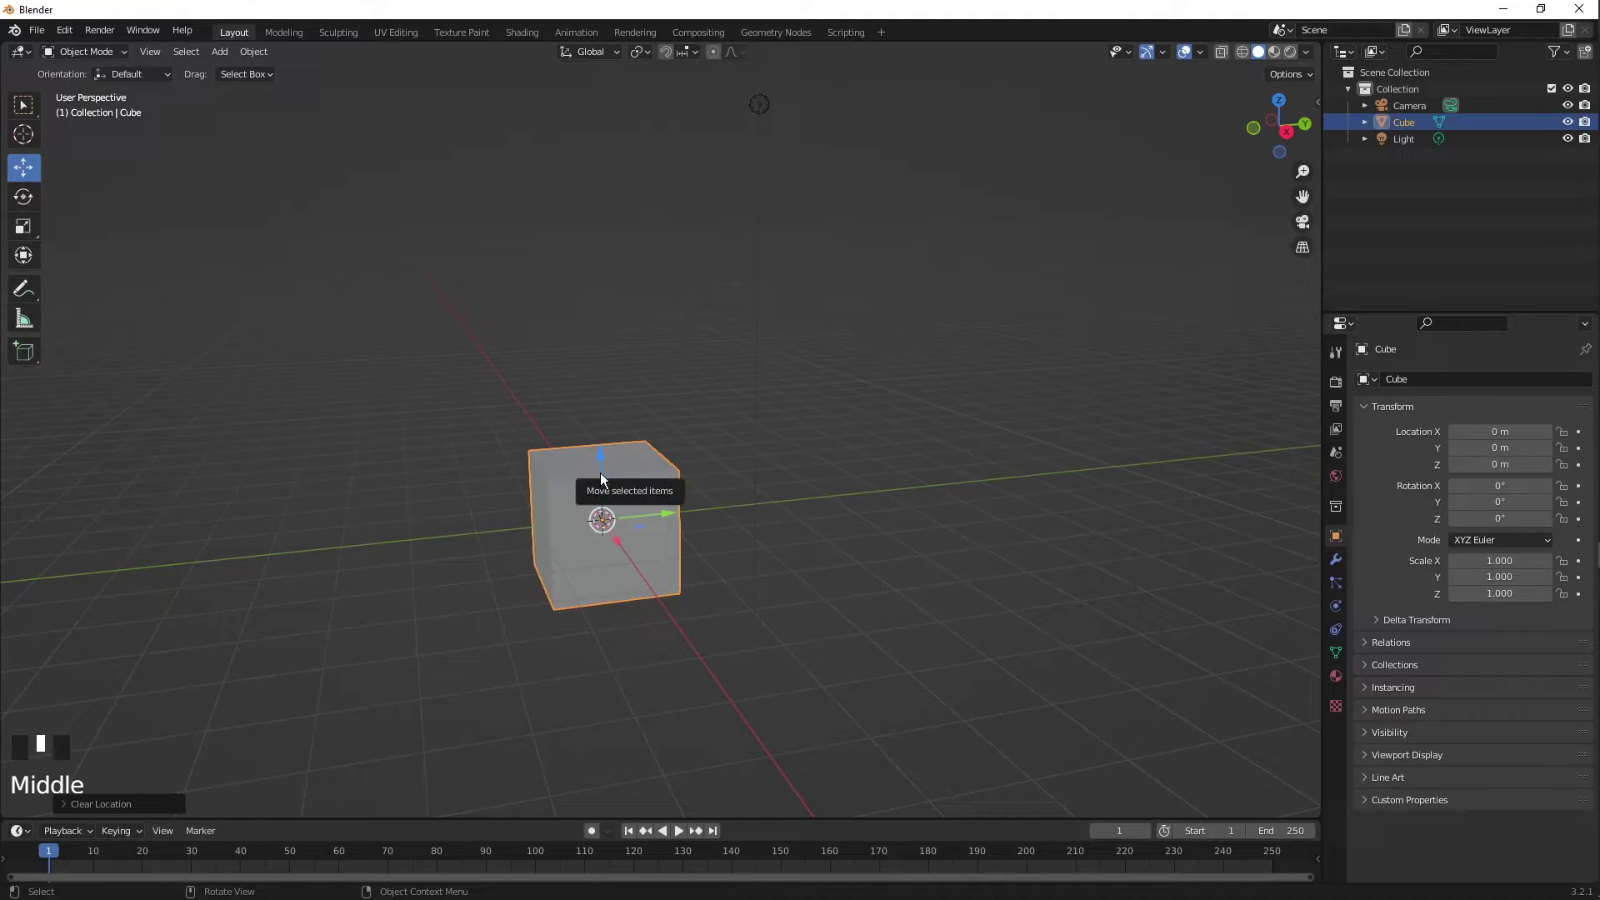
scroll(613, 499, "up", 3)
scroll(613, 512, "down", 1)
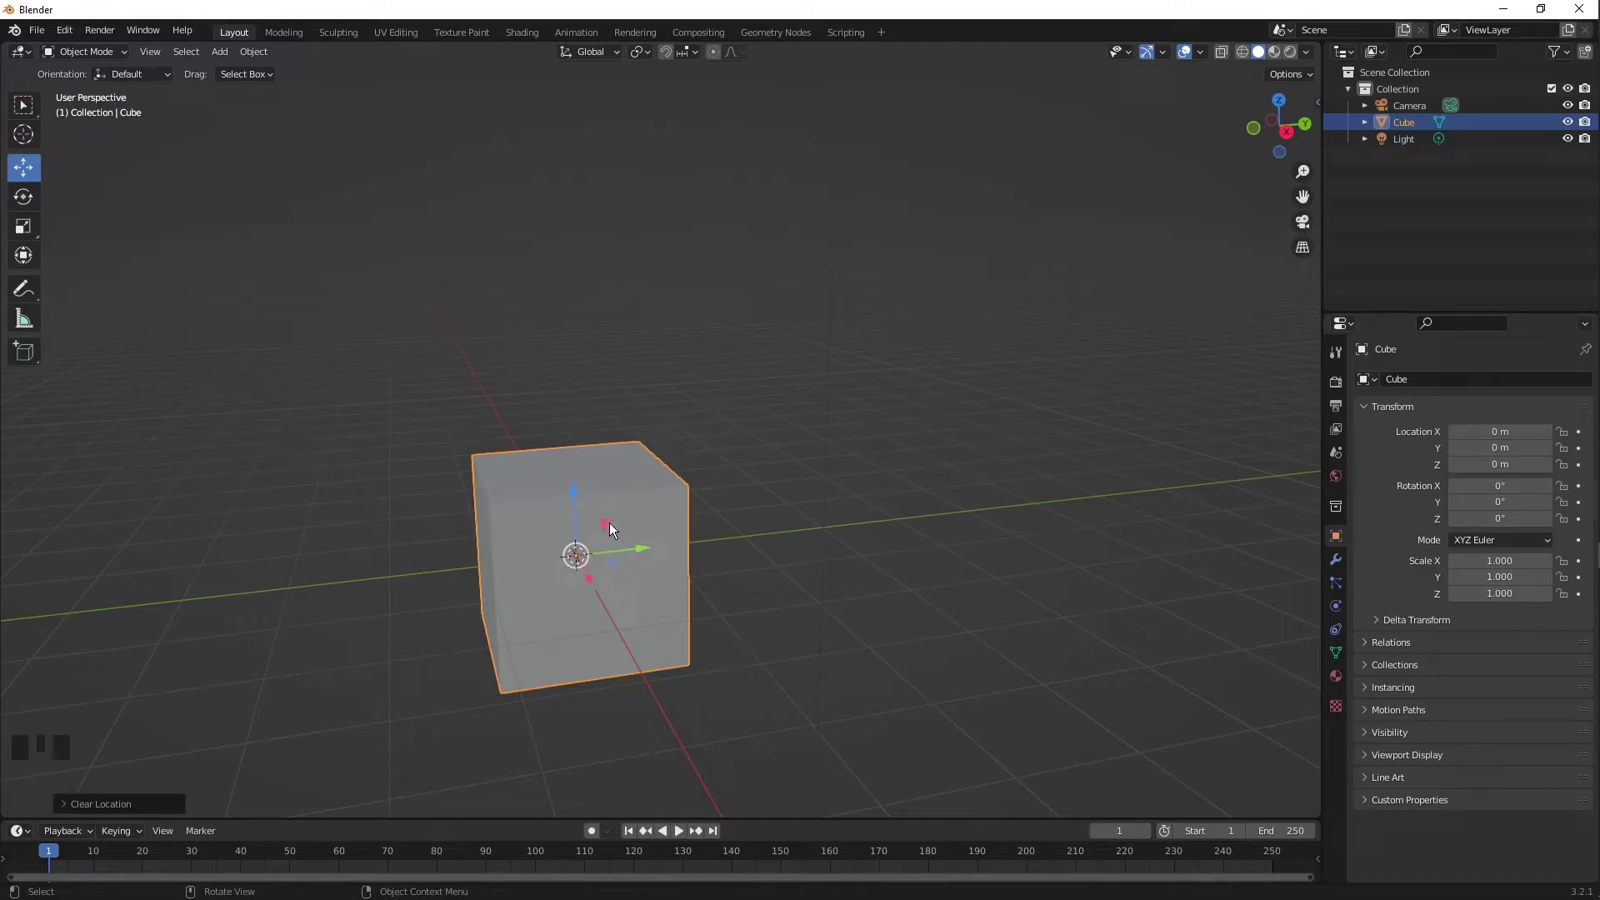
left_click_drag(608, 526, 652, 444)
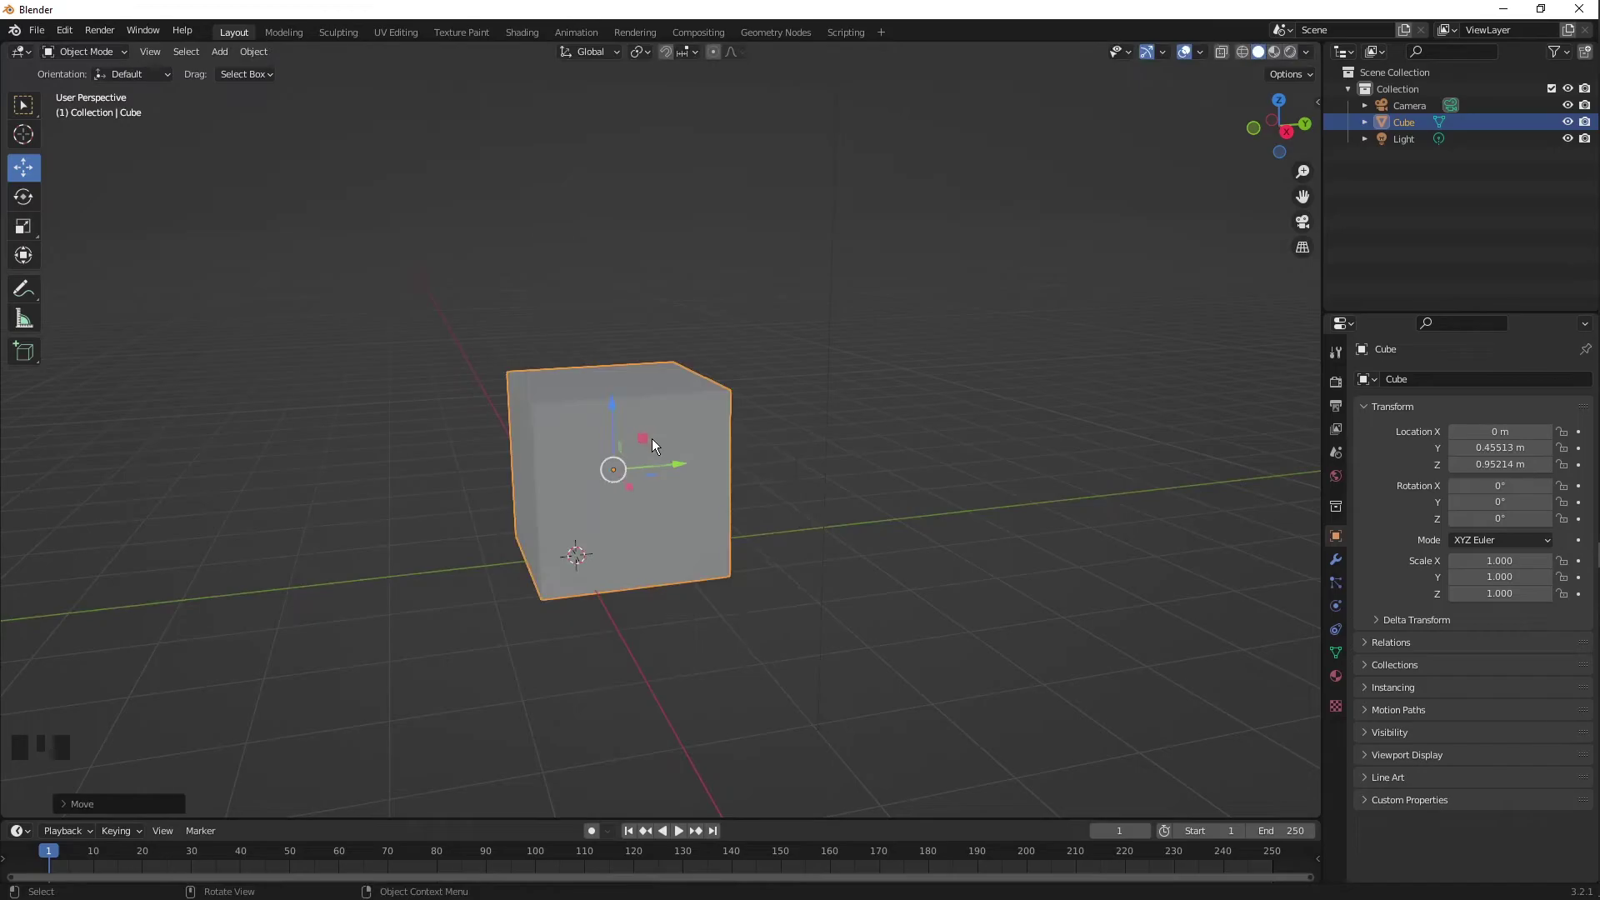
key("alt+g")
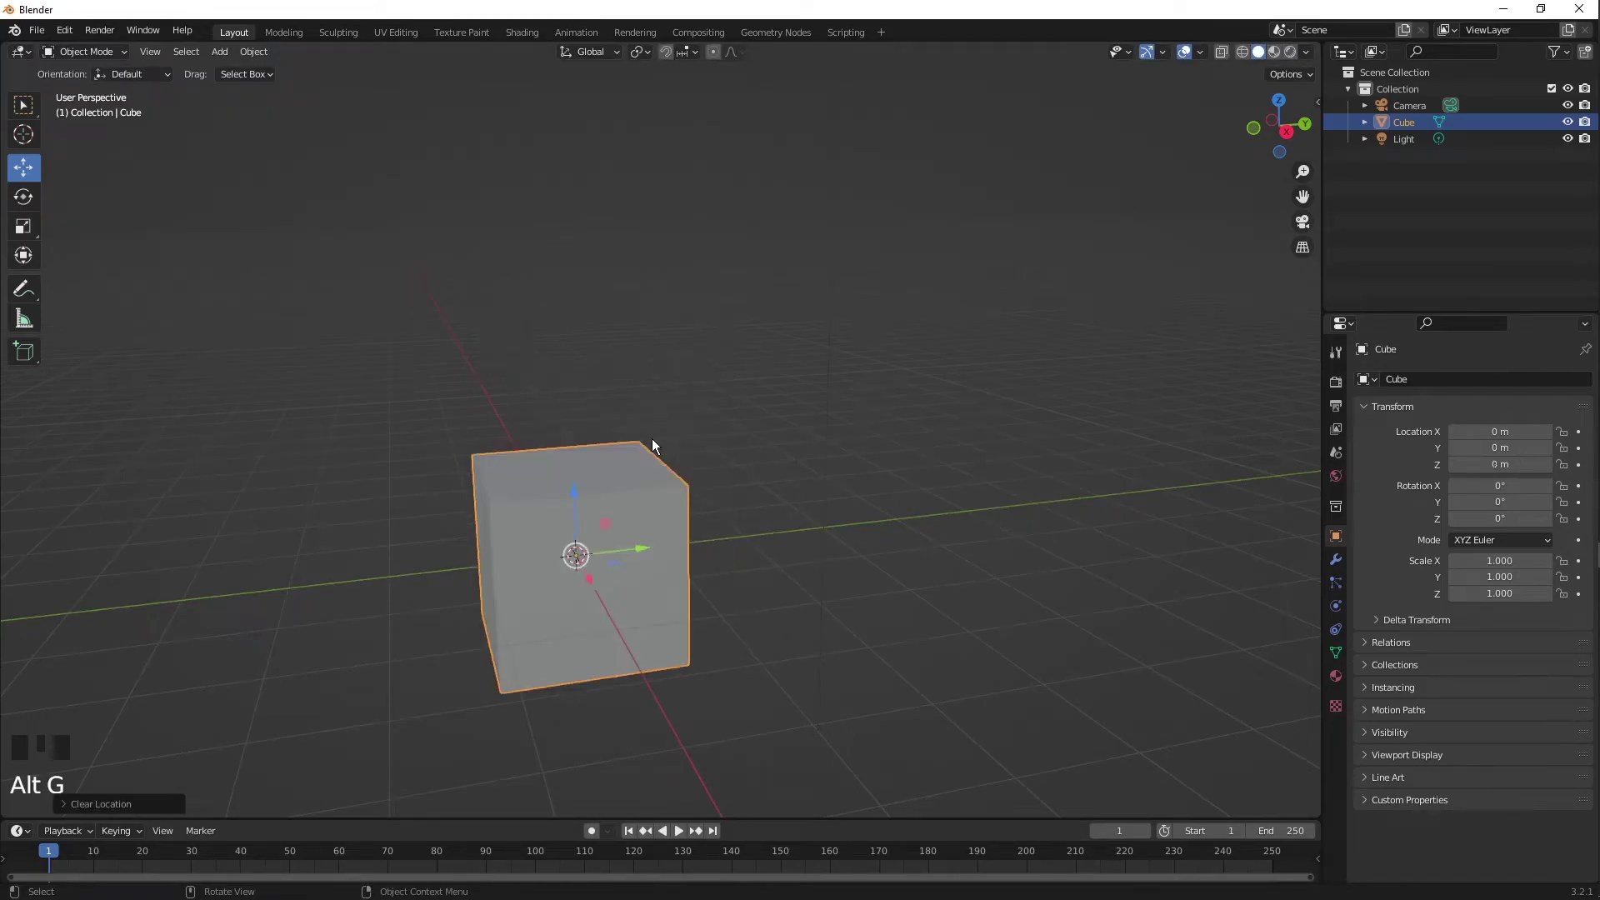
Try moving the cube within the XY plane, ending with it back at the origin.
middle_click_drag(671, 426, 643, 533)
left_click_drag(643, 533, 690, 623)
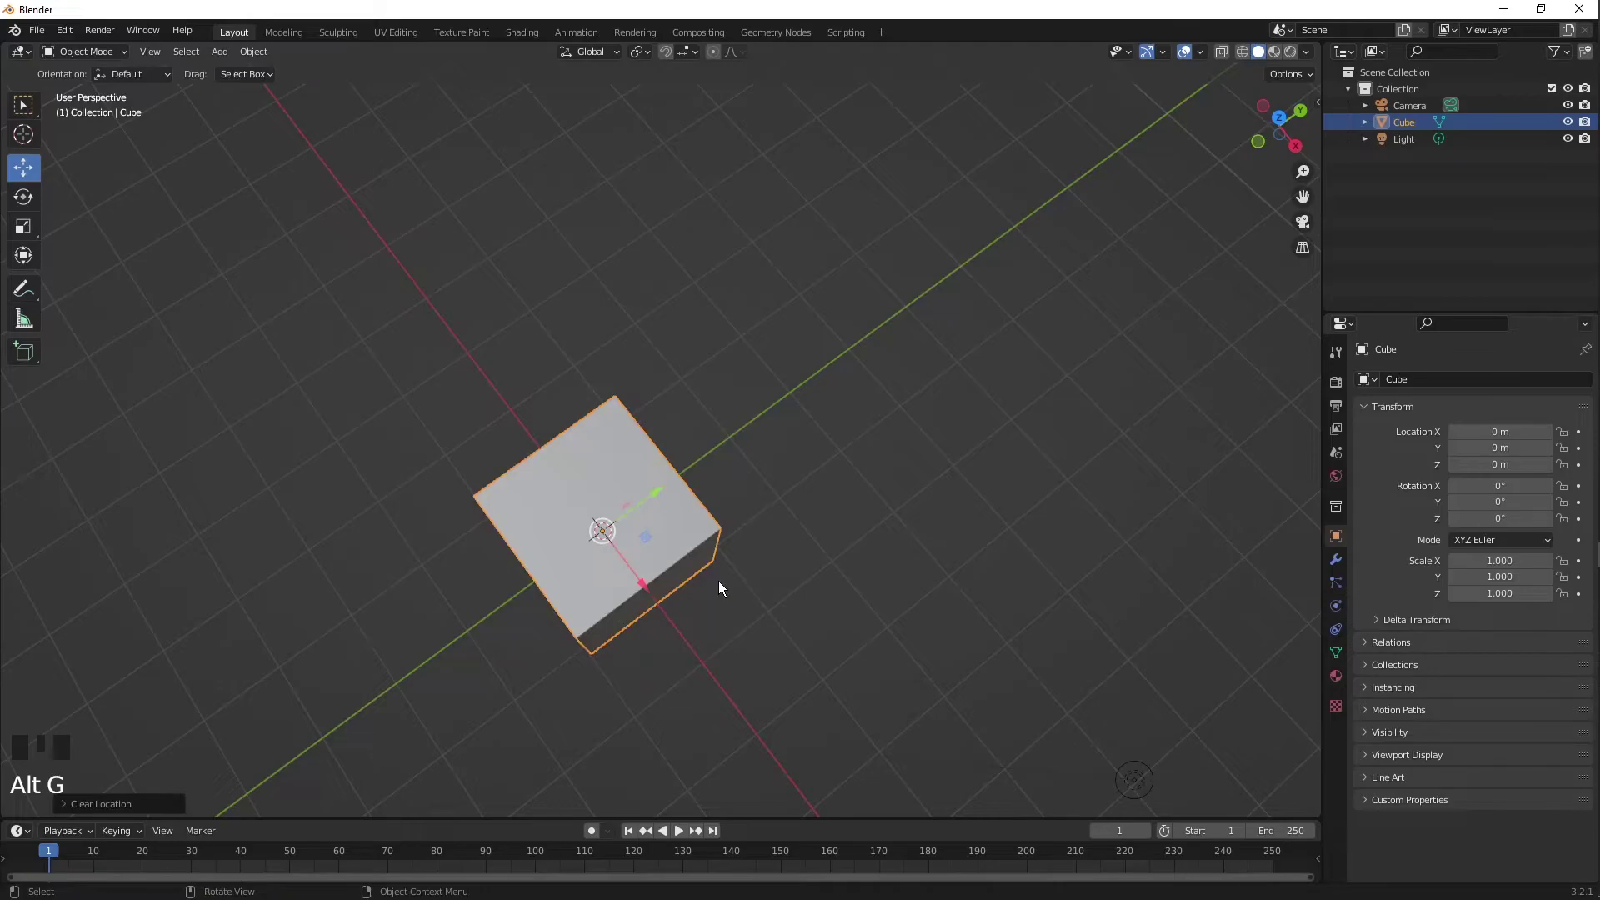
middle_click_drag(723, 566, 627, 477)
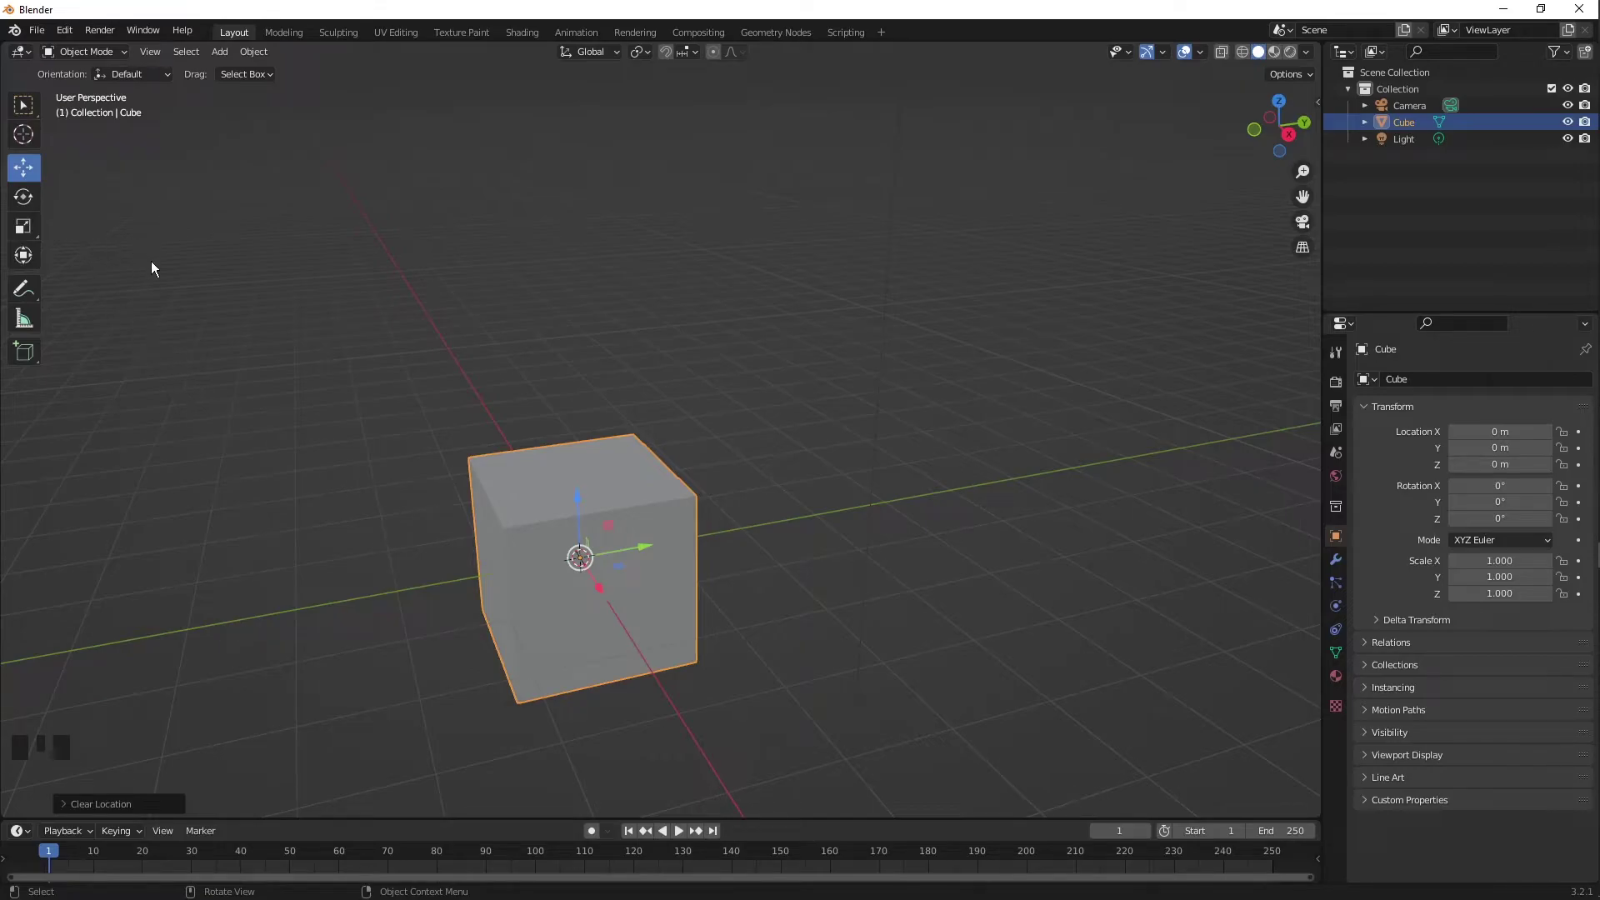
Rotate the cube with the Rotate tool about the global Y axis by about 67.6°, and about the X axis.
left_click(23, 196)
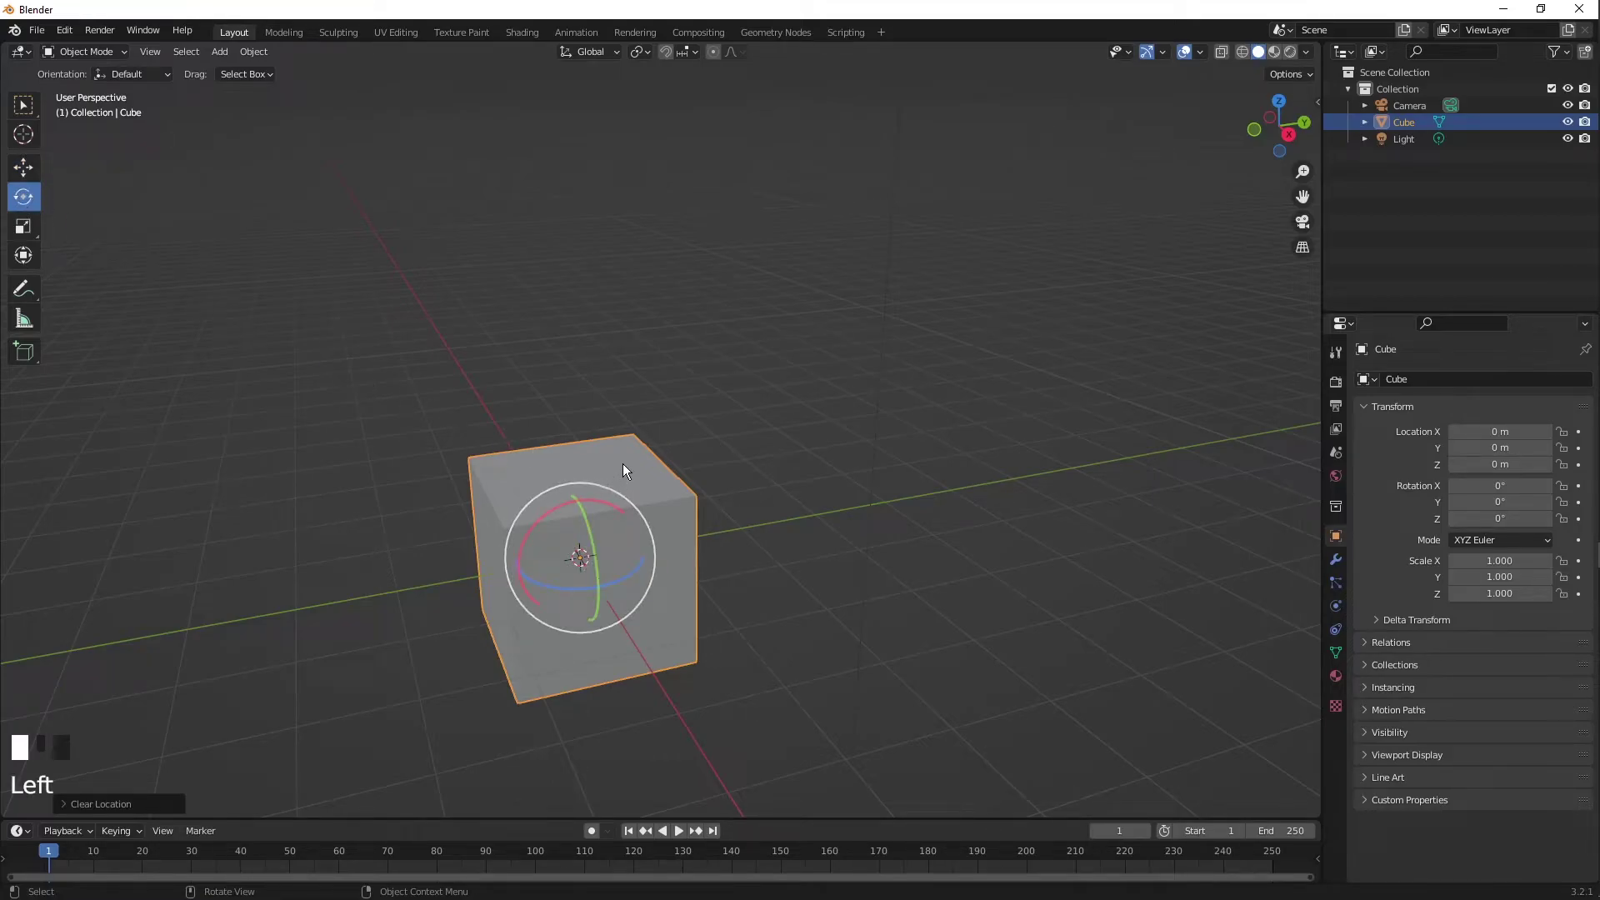
mouse_move(605, 442)
middle_mouse_down()
mouse_move(532, 443)
mouse_move(592, 418)
mouse_move(538, 425)
mouse_move(603, 433)
middle_mouse_up()
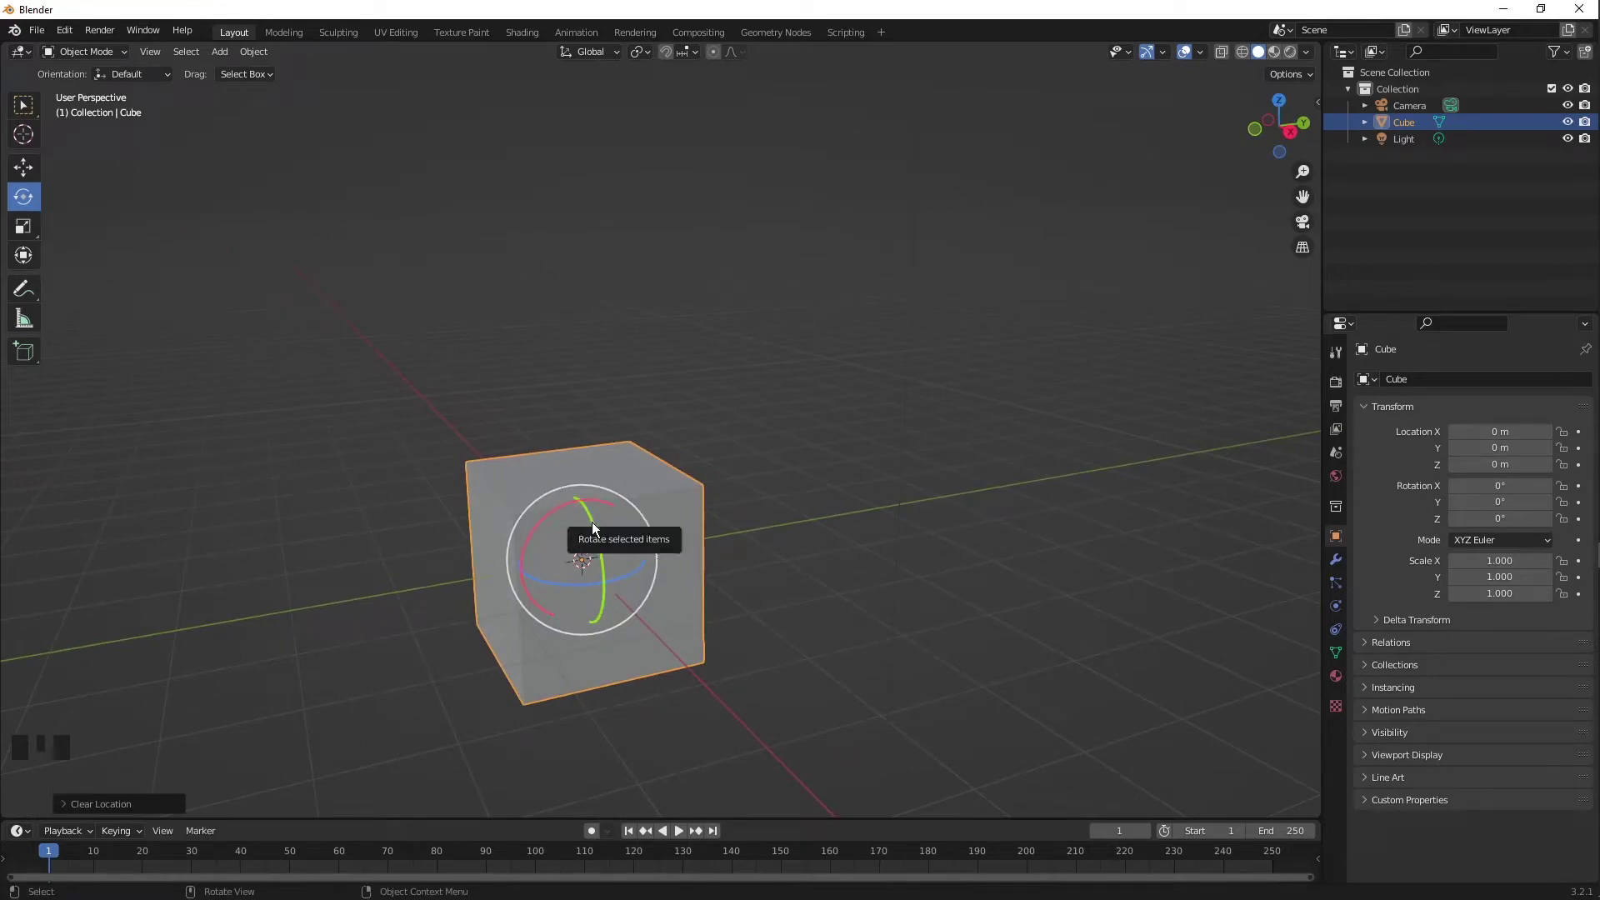
left_click_drag(597, 532, 675, 582)
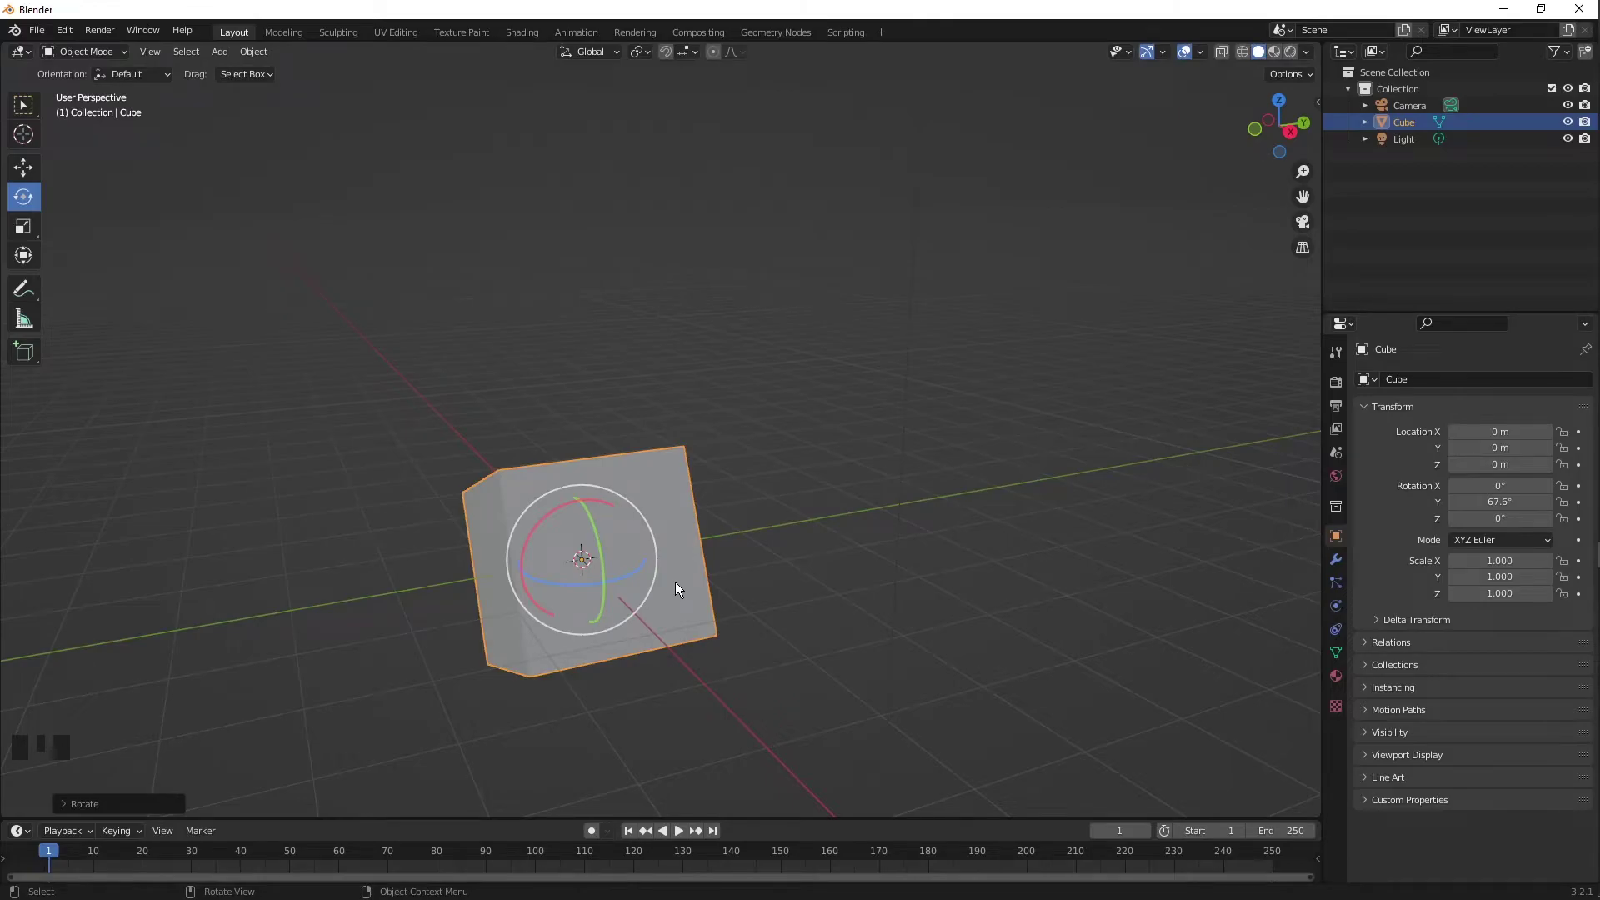
left_click_drag(550, 512, 600, 528)
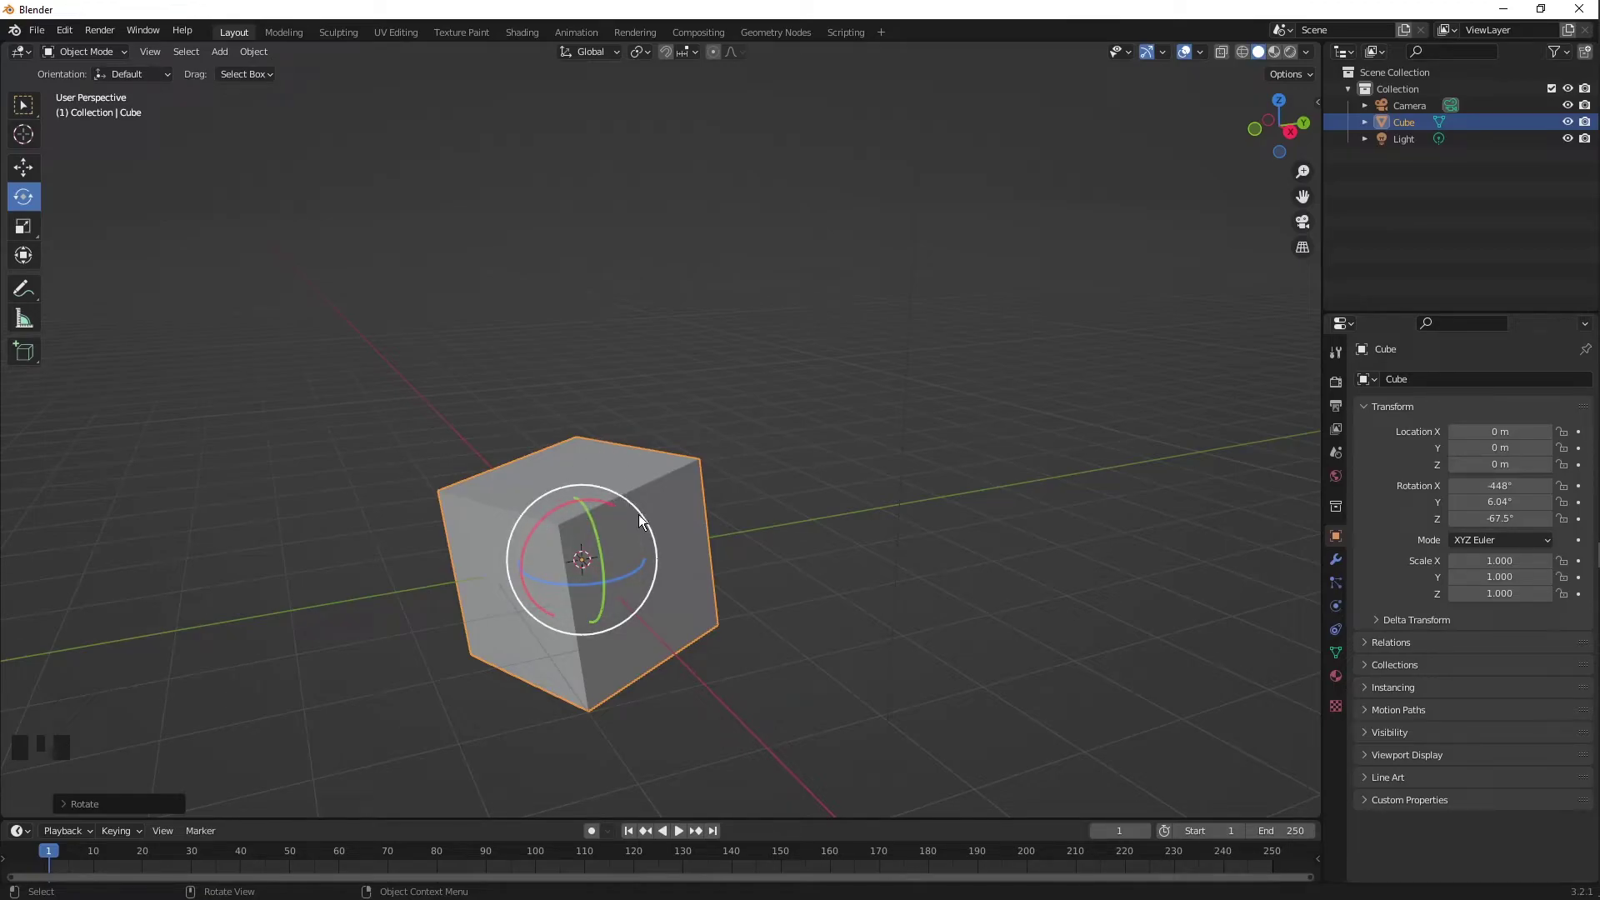
Rotate the cube about the view axis and freely in trackball style, and clear its rotation.
mouse_move(648, 517)
left_mouse_down()
mouse_move(550, 470)
mouse_move(479, 598)
mouse_move(591, 583)
mouse_move(516, 616)
mouse_move(636, 537)
mouse_move(504, 694)
mouse_move(525, 382)
mouse_move(583, 583)
mouse_move(616, 524)
left_mouse_up()
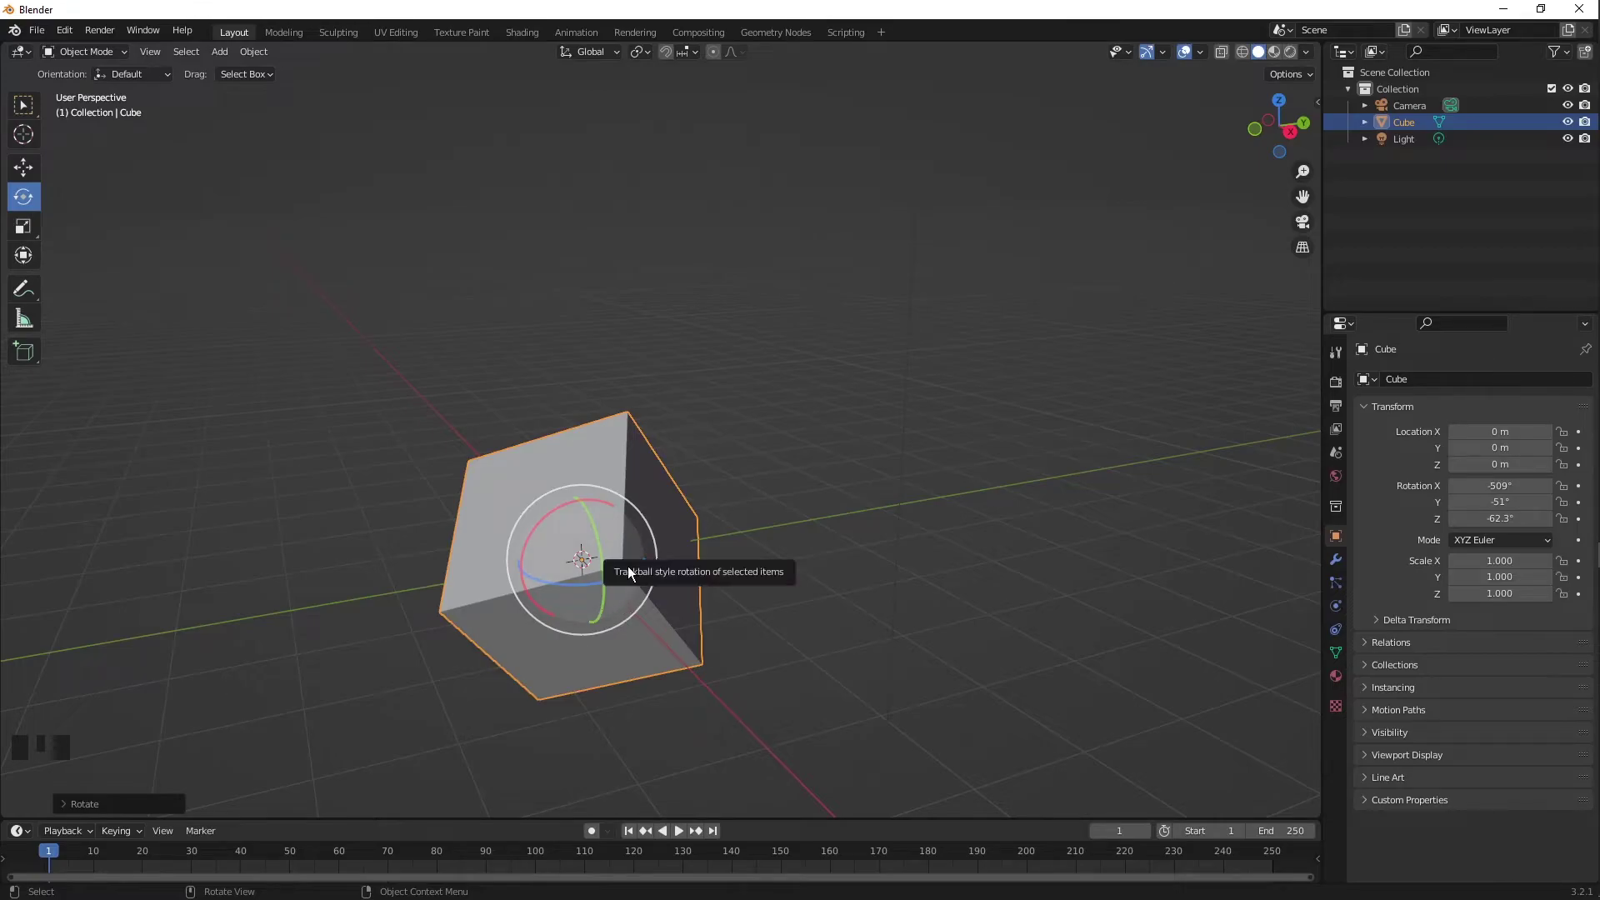
left_click_drag(629, 542, 770, 587)
left_click(592, 621)
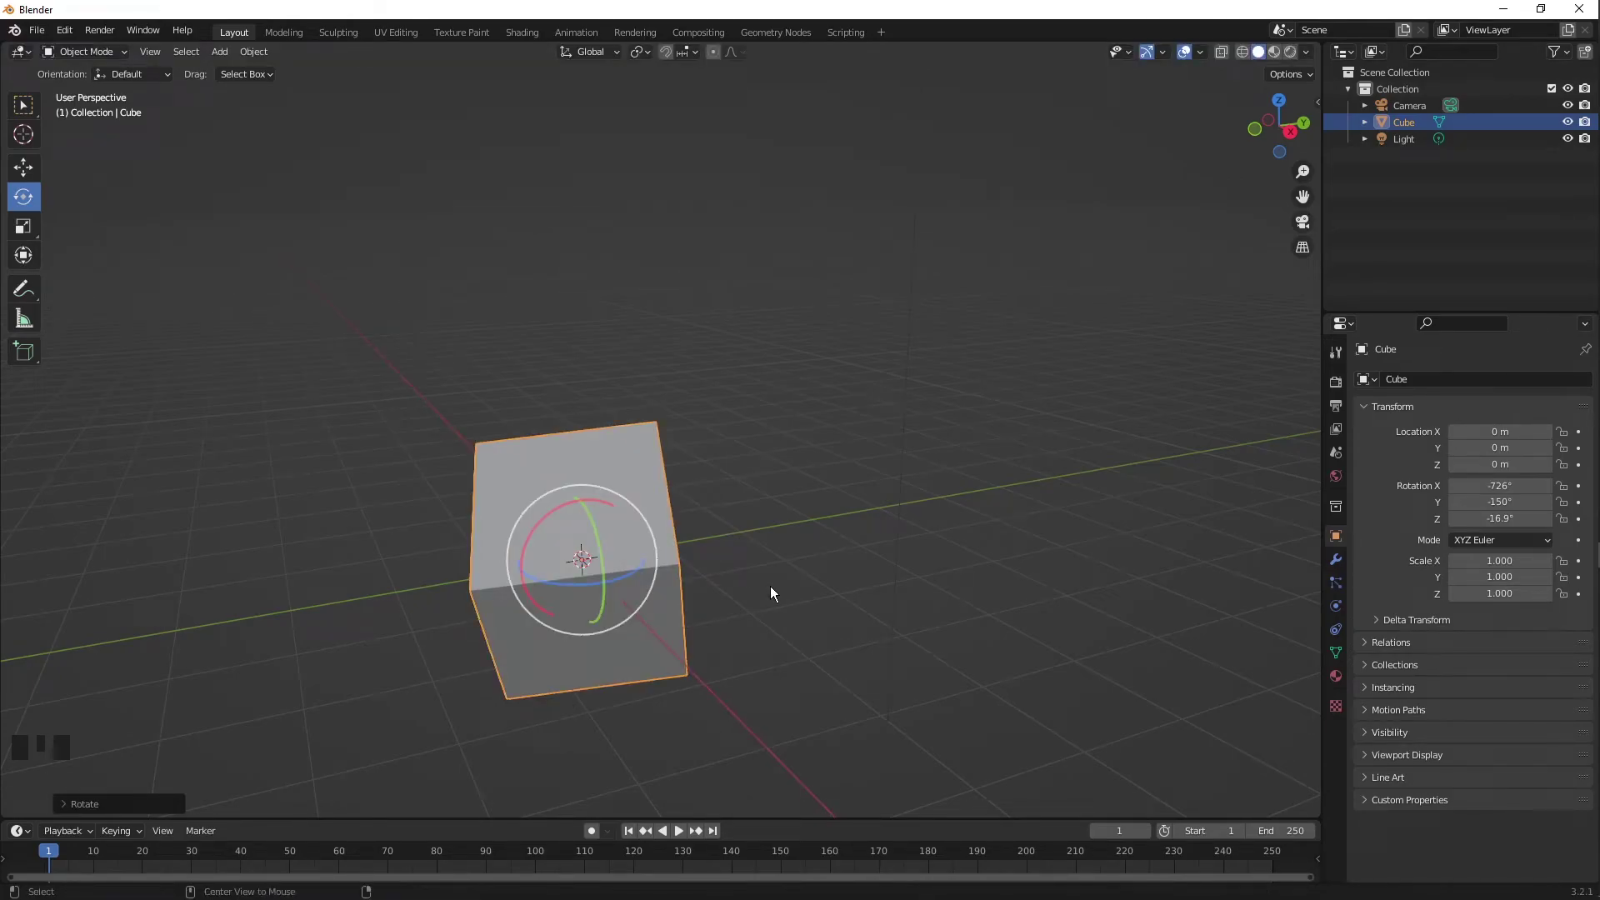
key("alt+r")
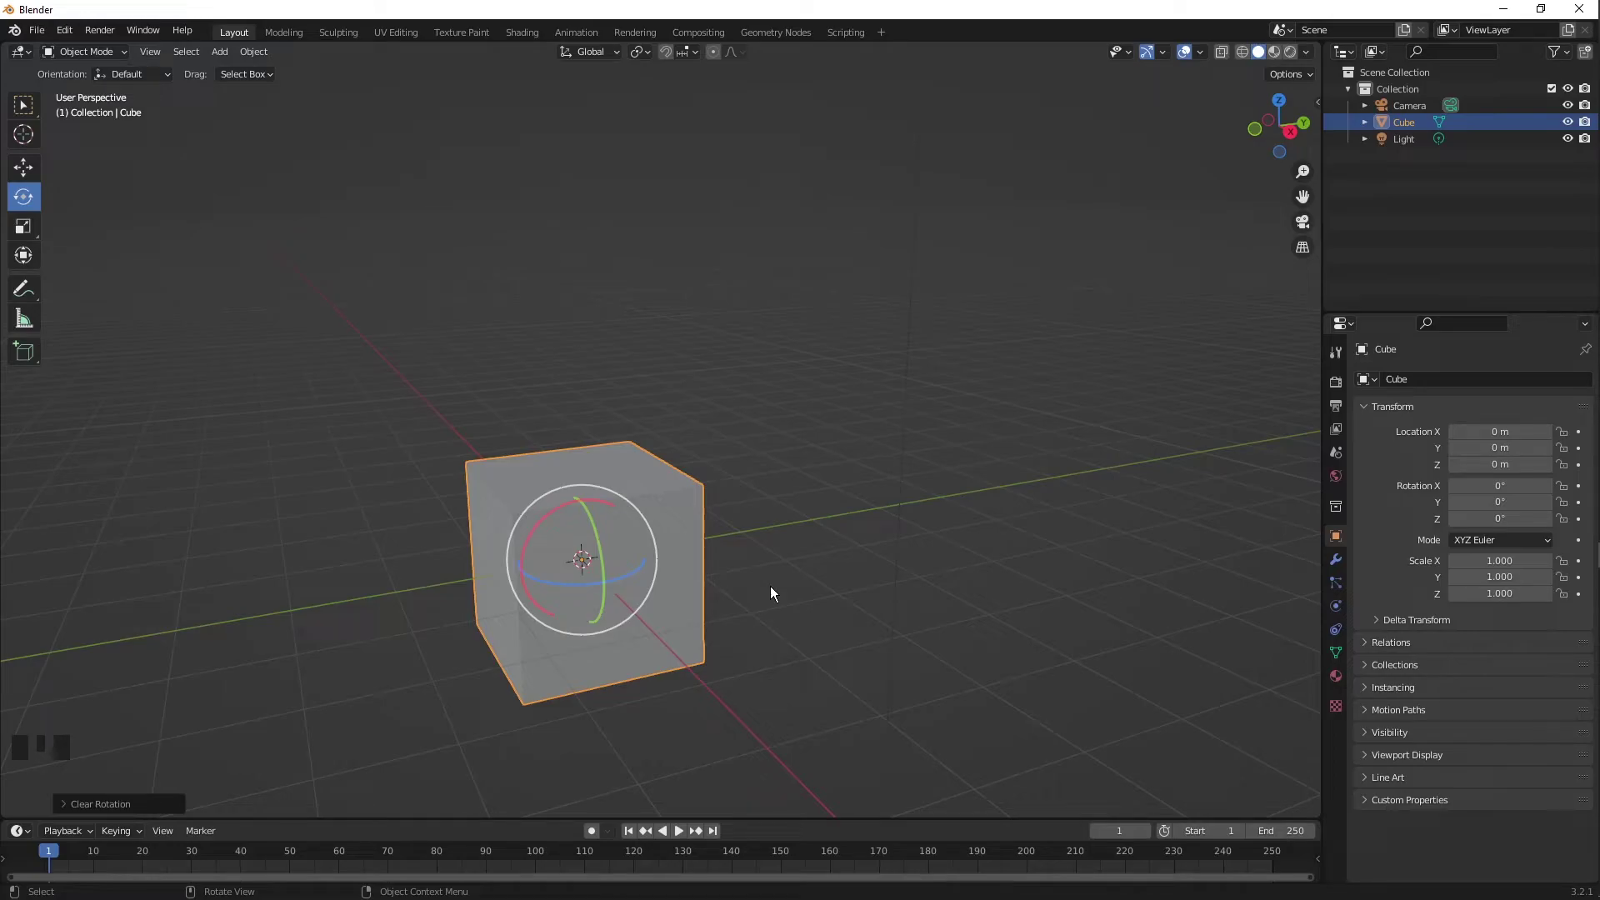
Try rotating the cube freely and constrained to the global X, Y and Z axes in turn, cancelling the rotations.
key("r")
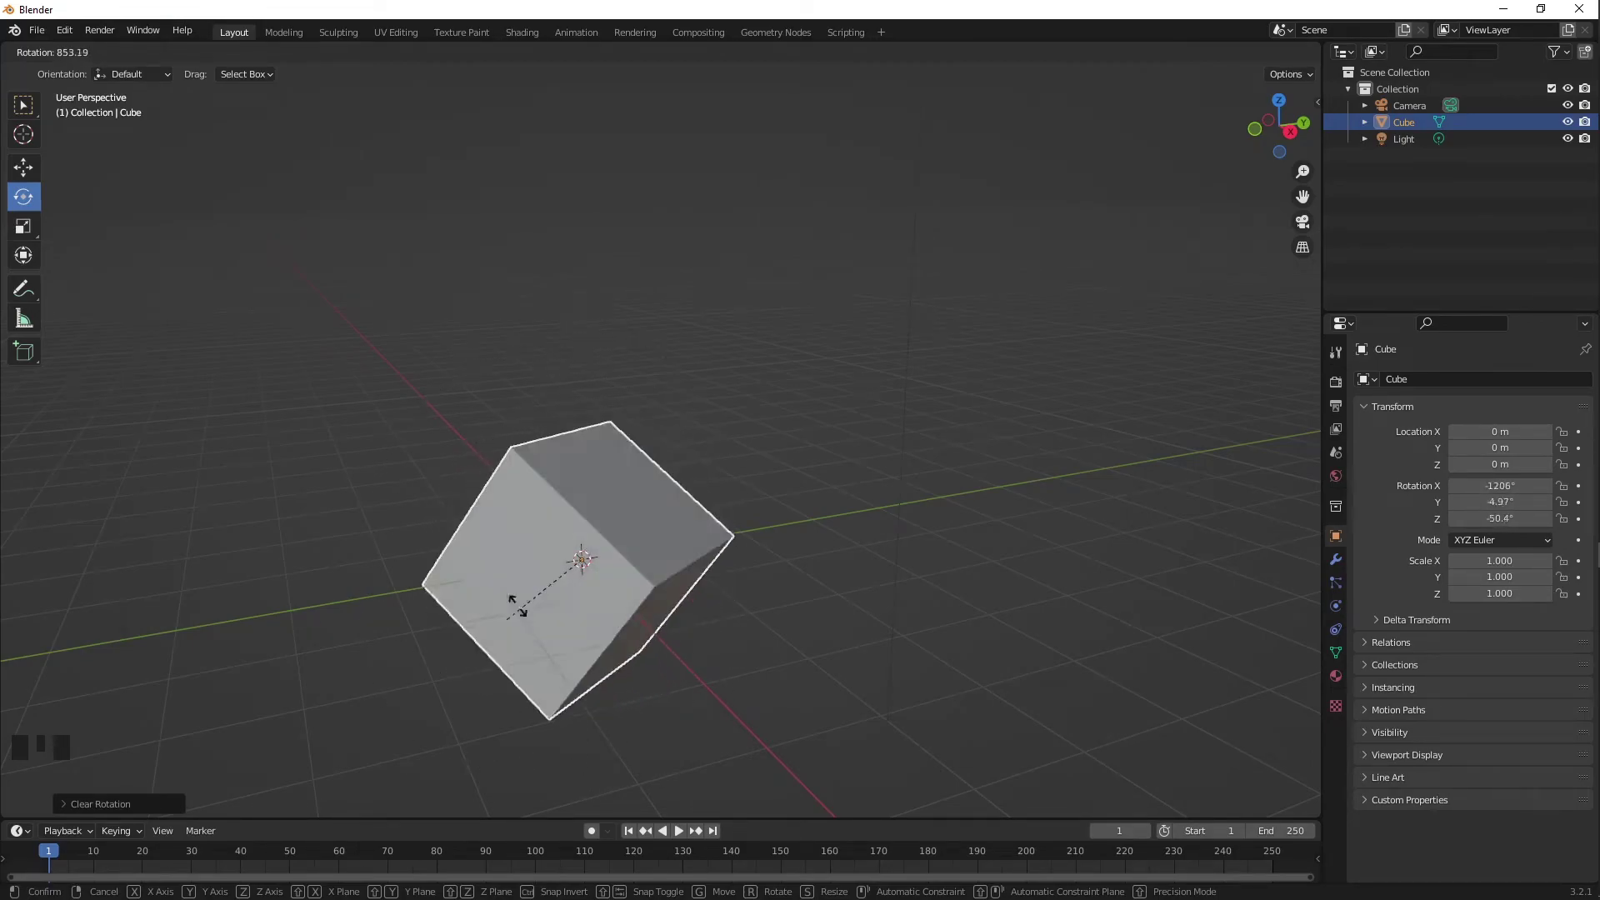
right_click(641, 617)
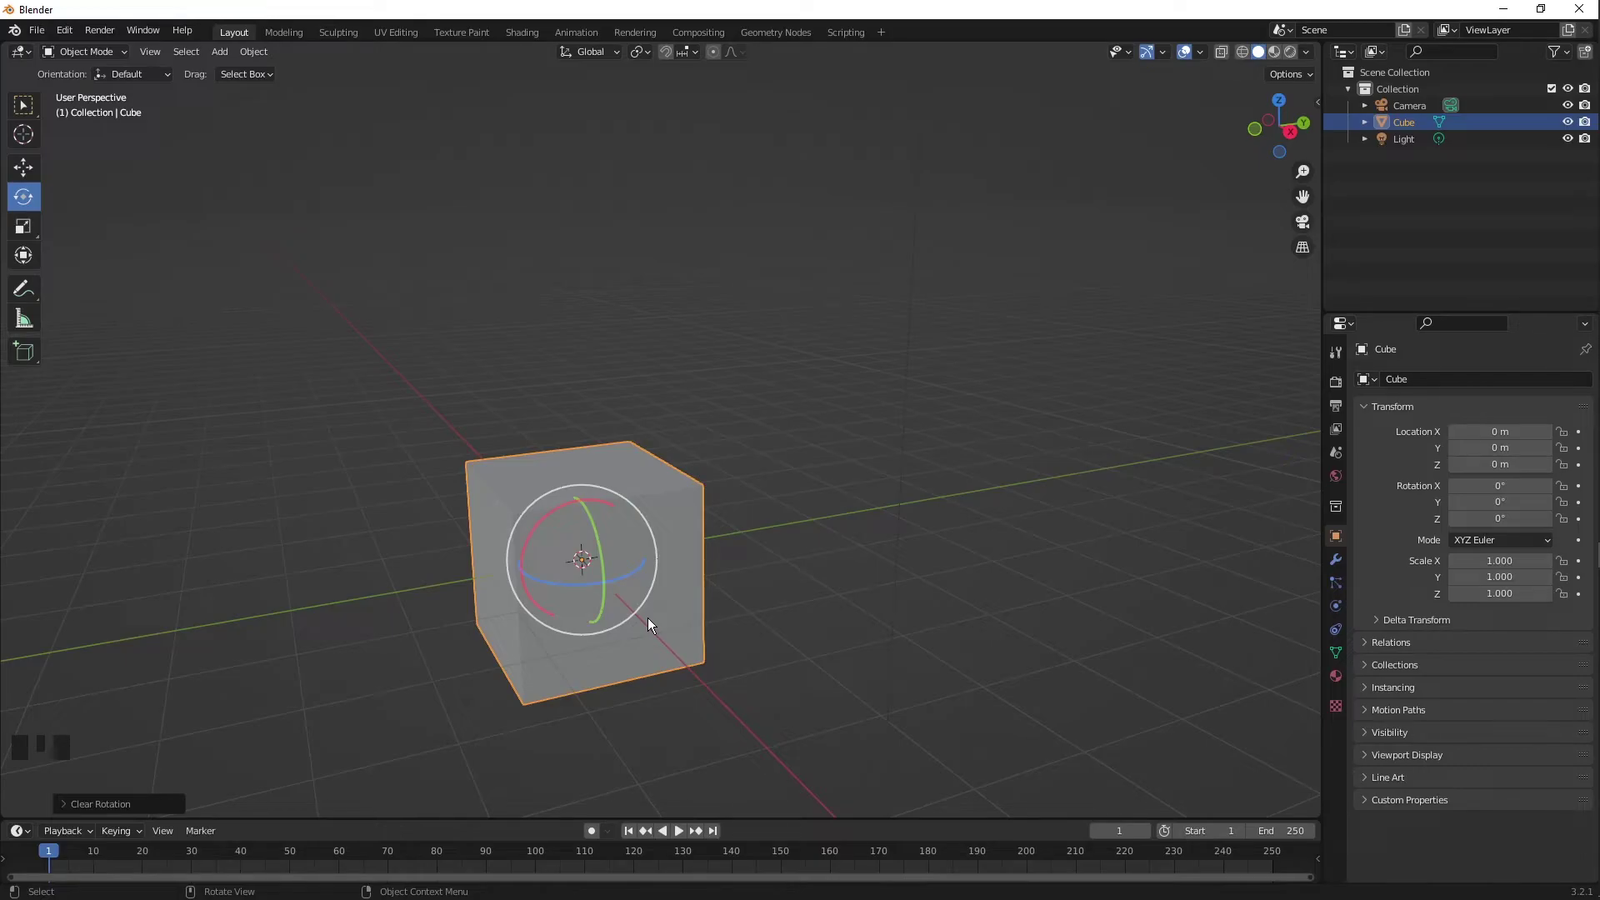
key("r")
key("x")
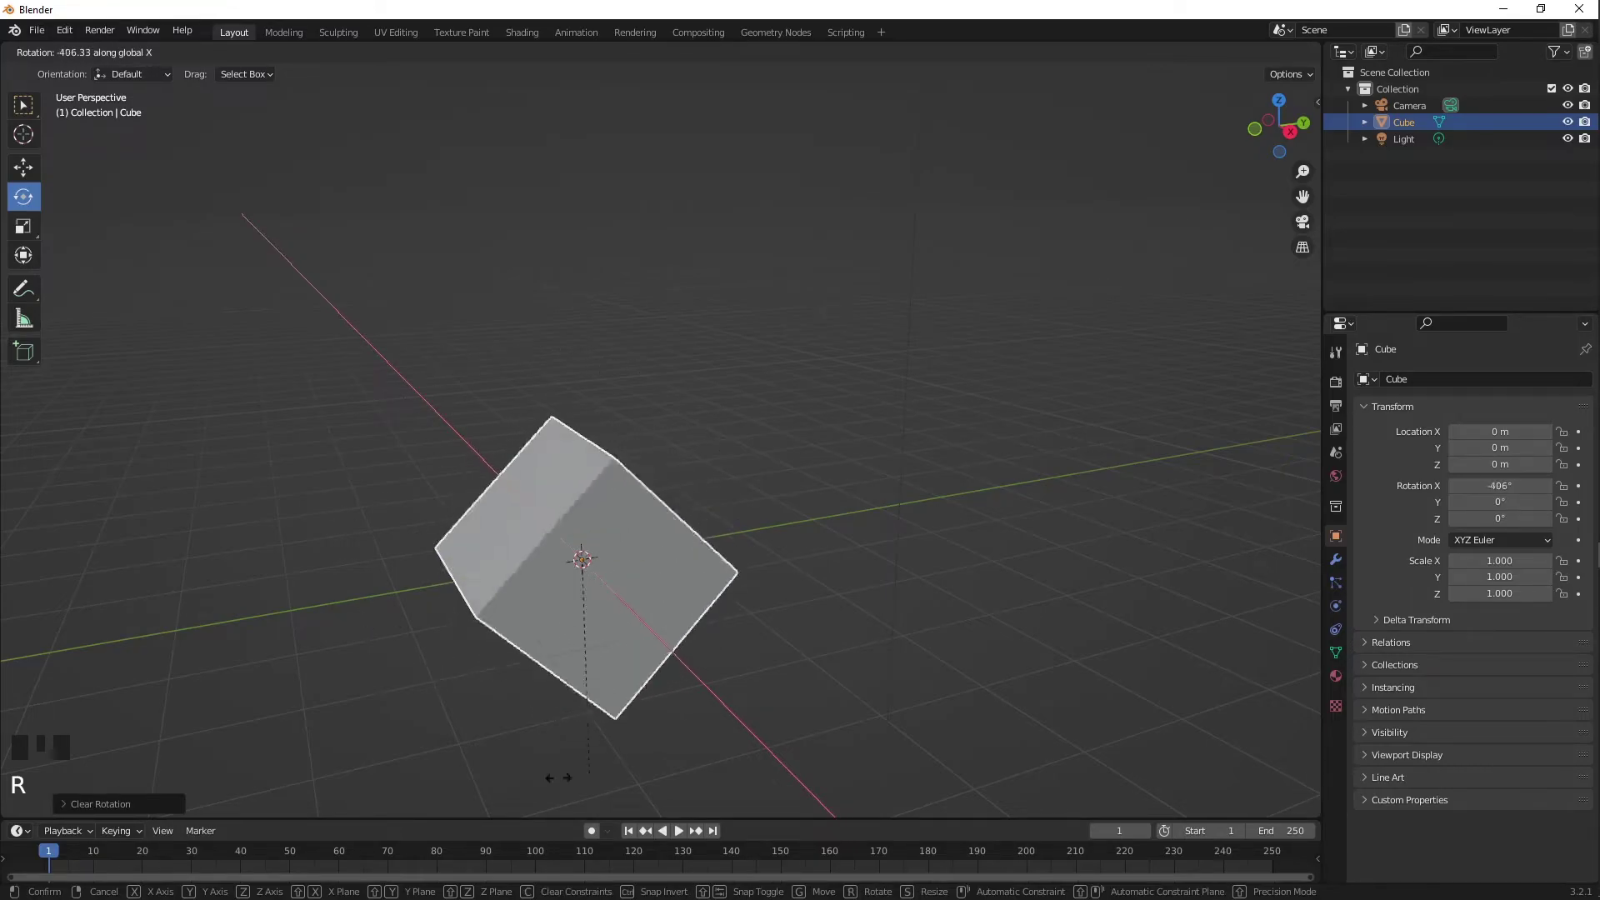
mouse_move(534, 472)
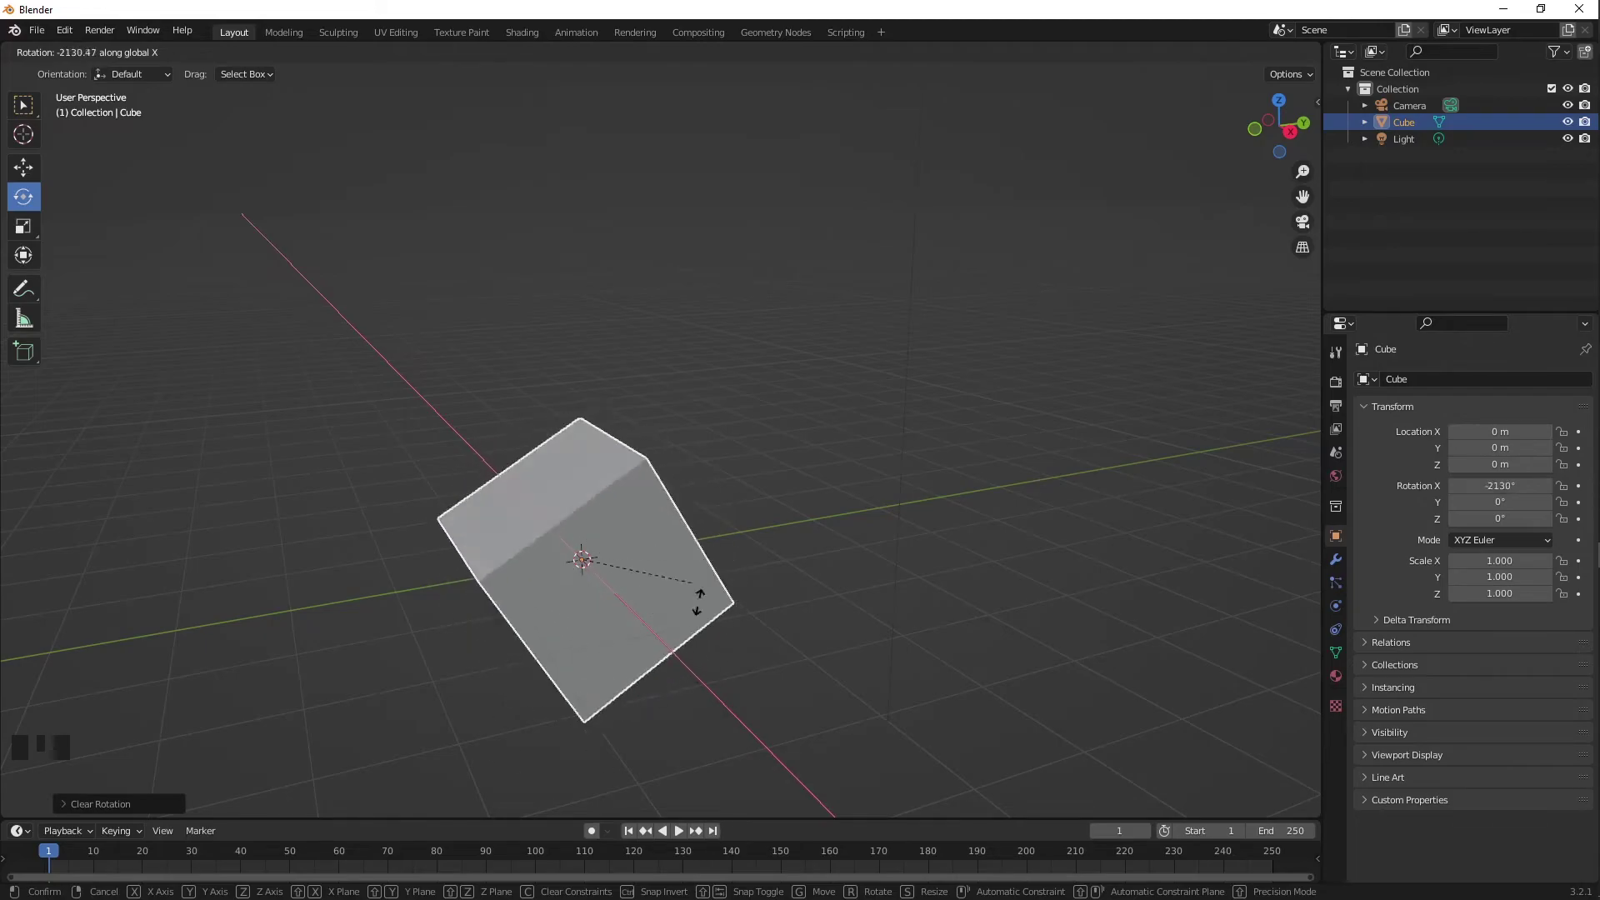
key("y")
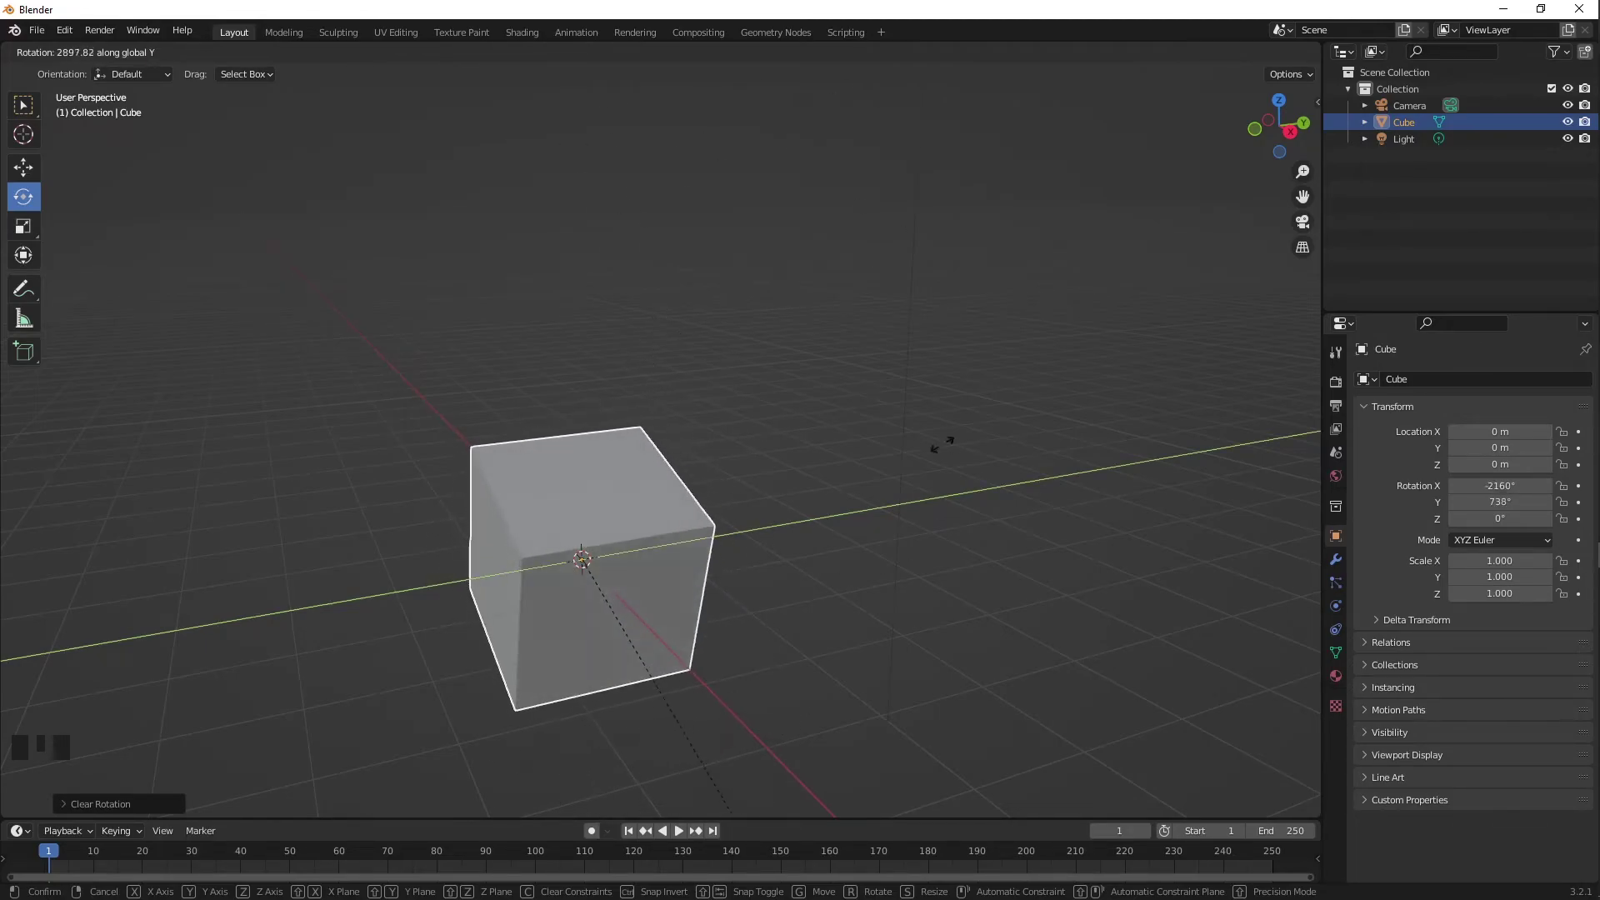
key("z")
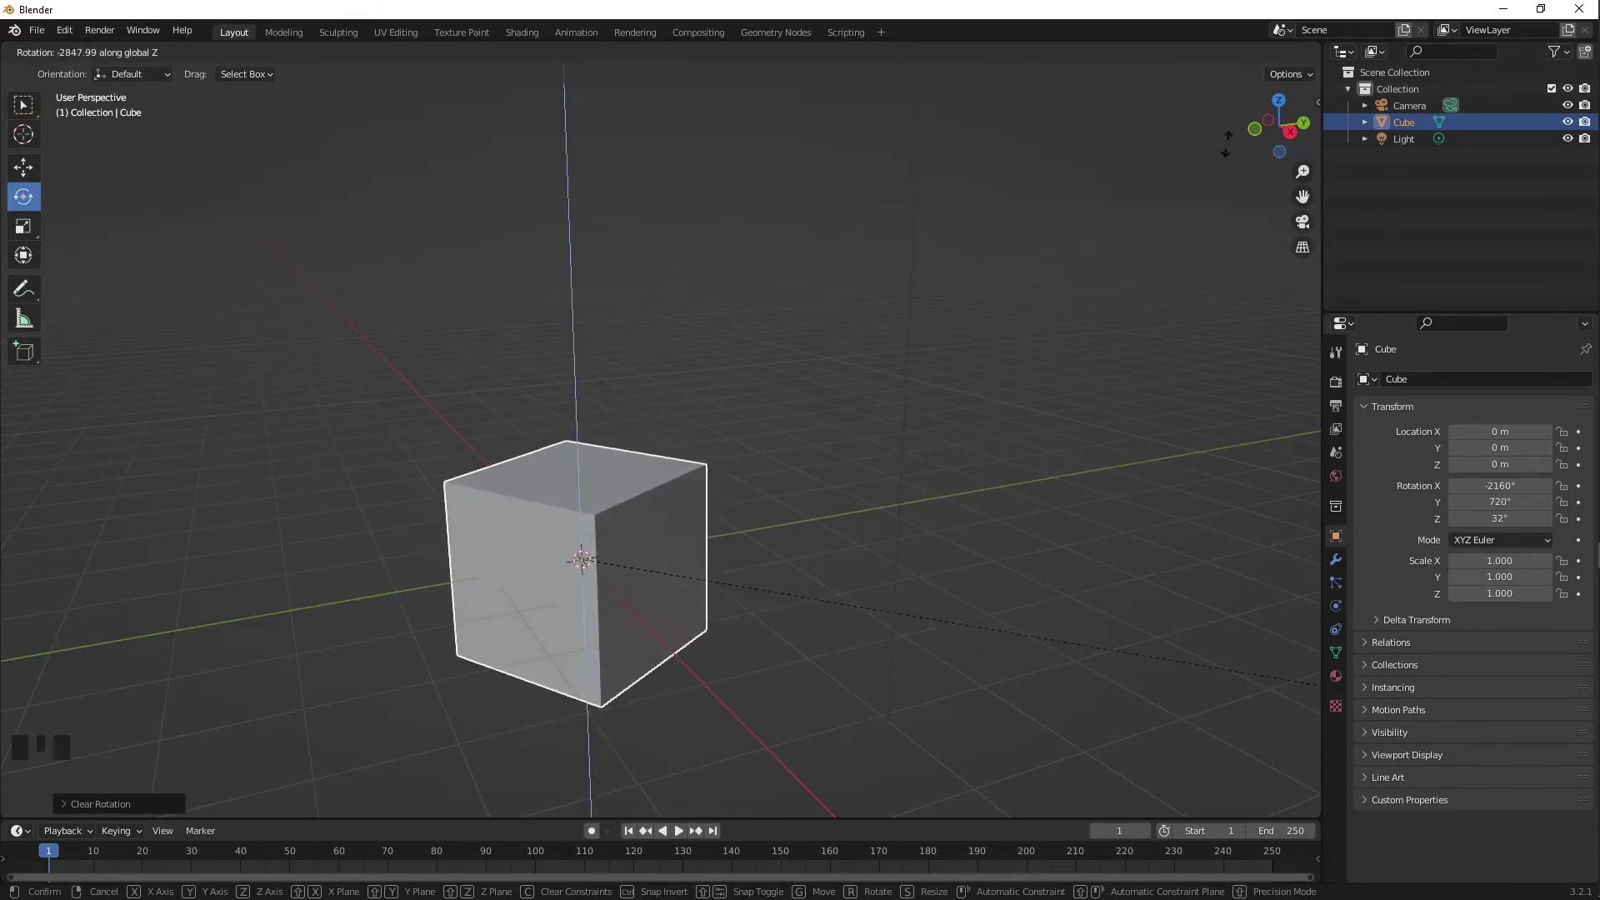
key("Escape")
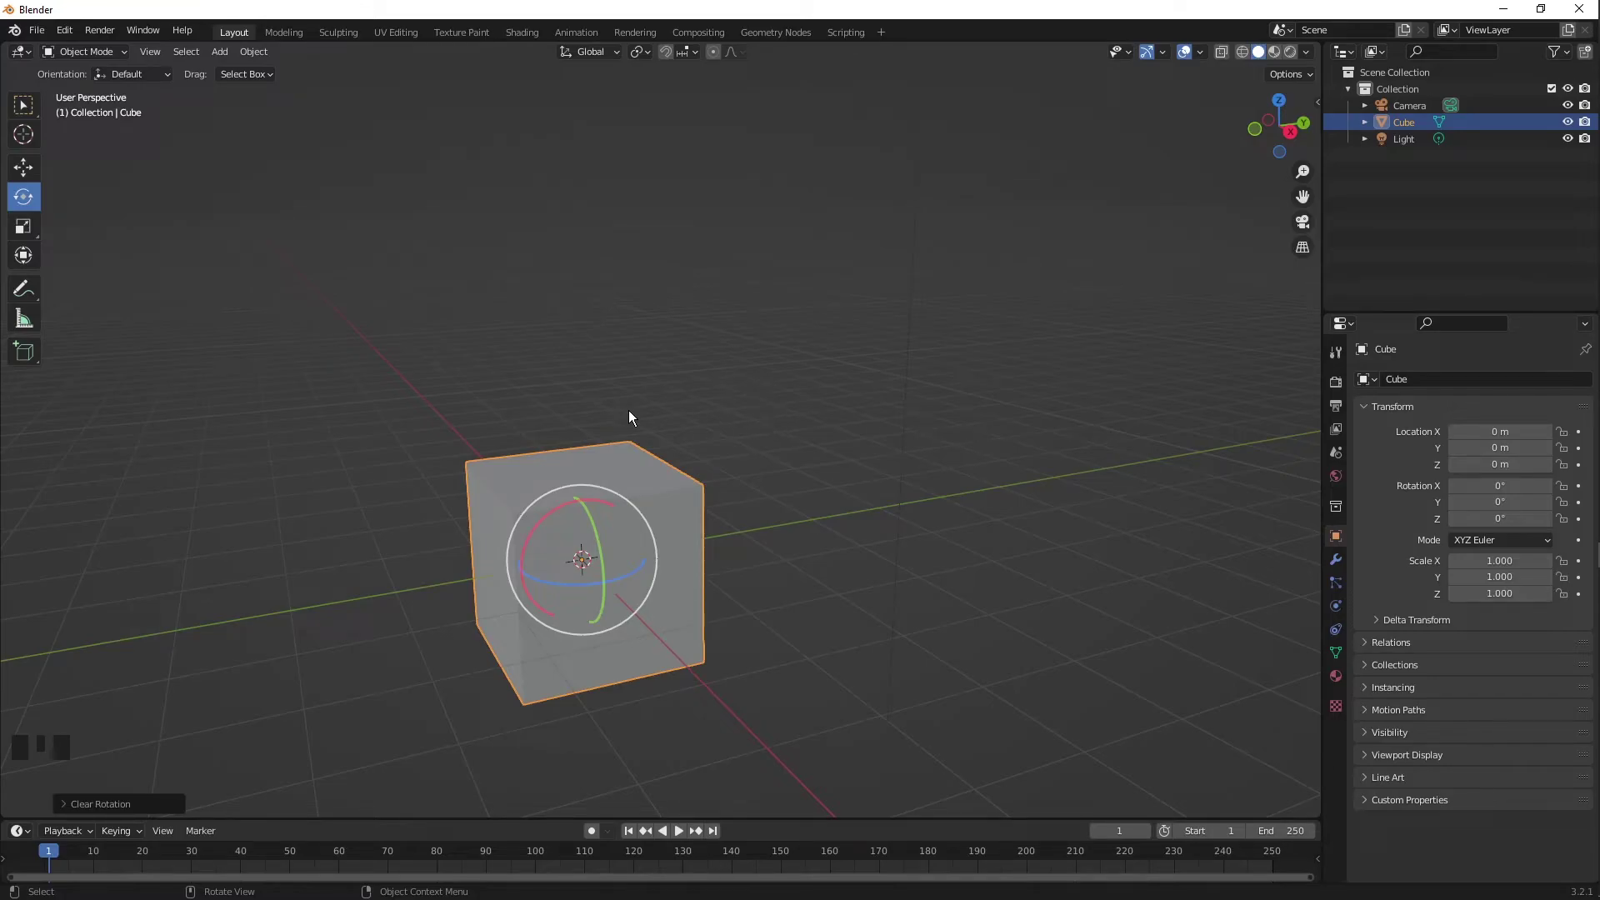
Try moving the cube constrained to the global Z, Y and X axes in turn, cancelling the move.
left_click(24, 167)
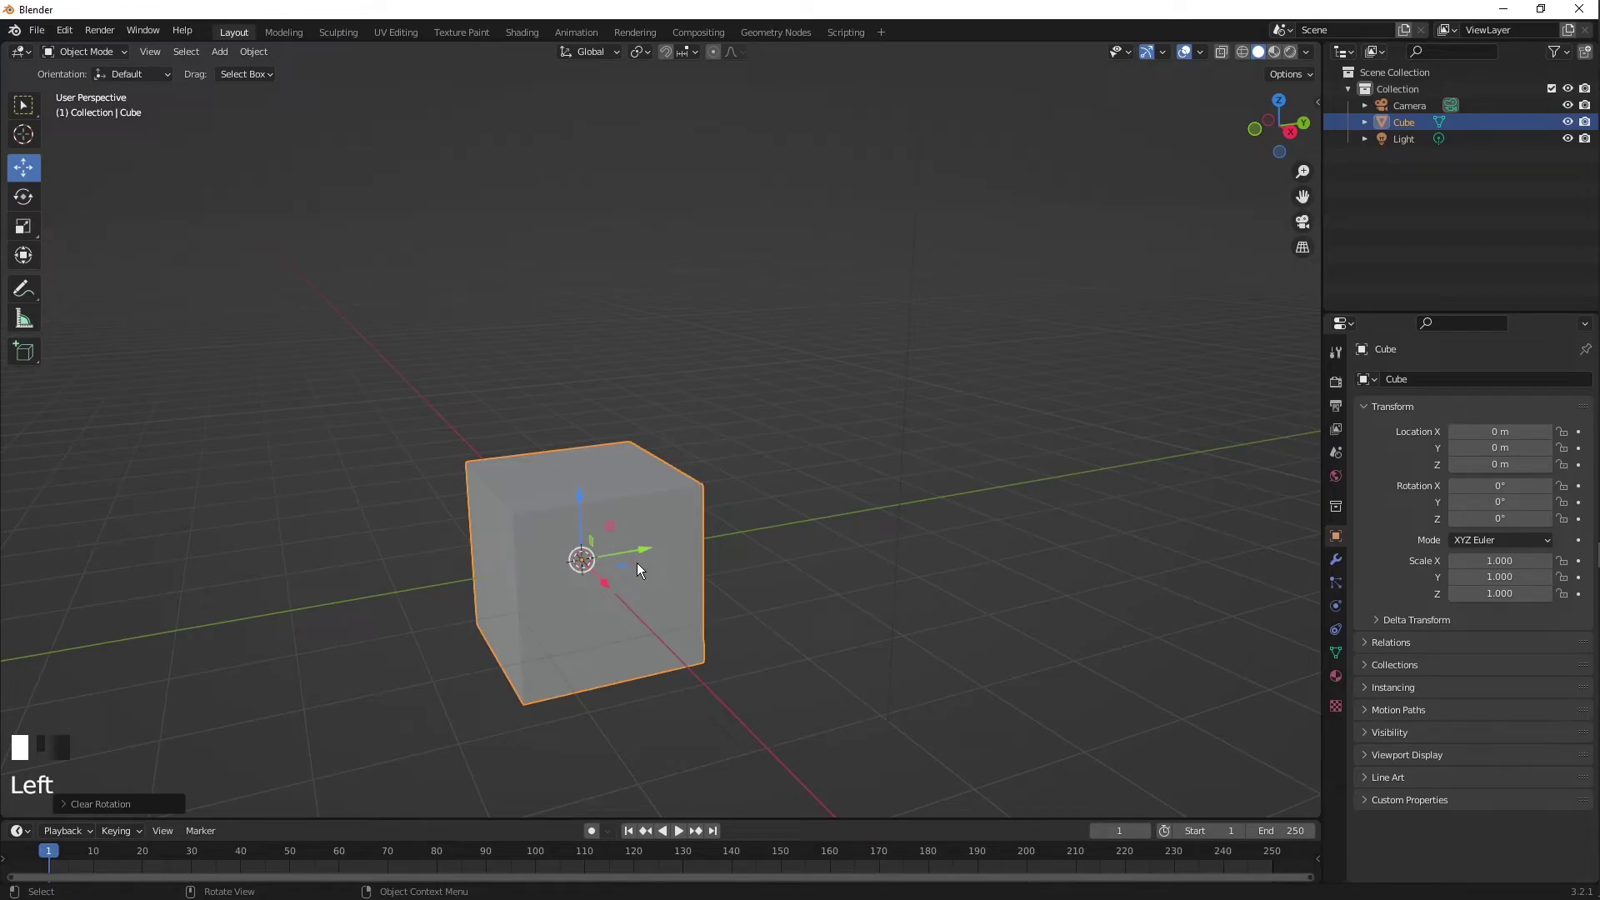
key("g")
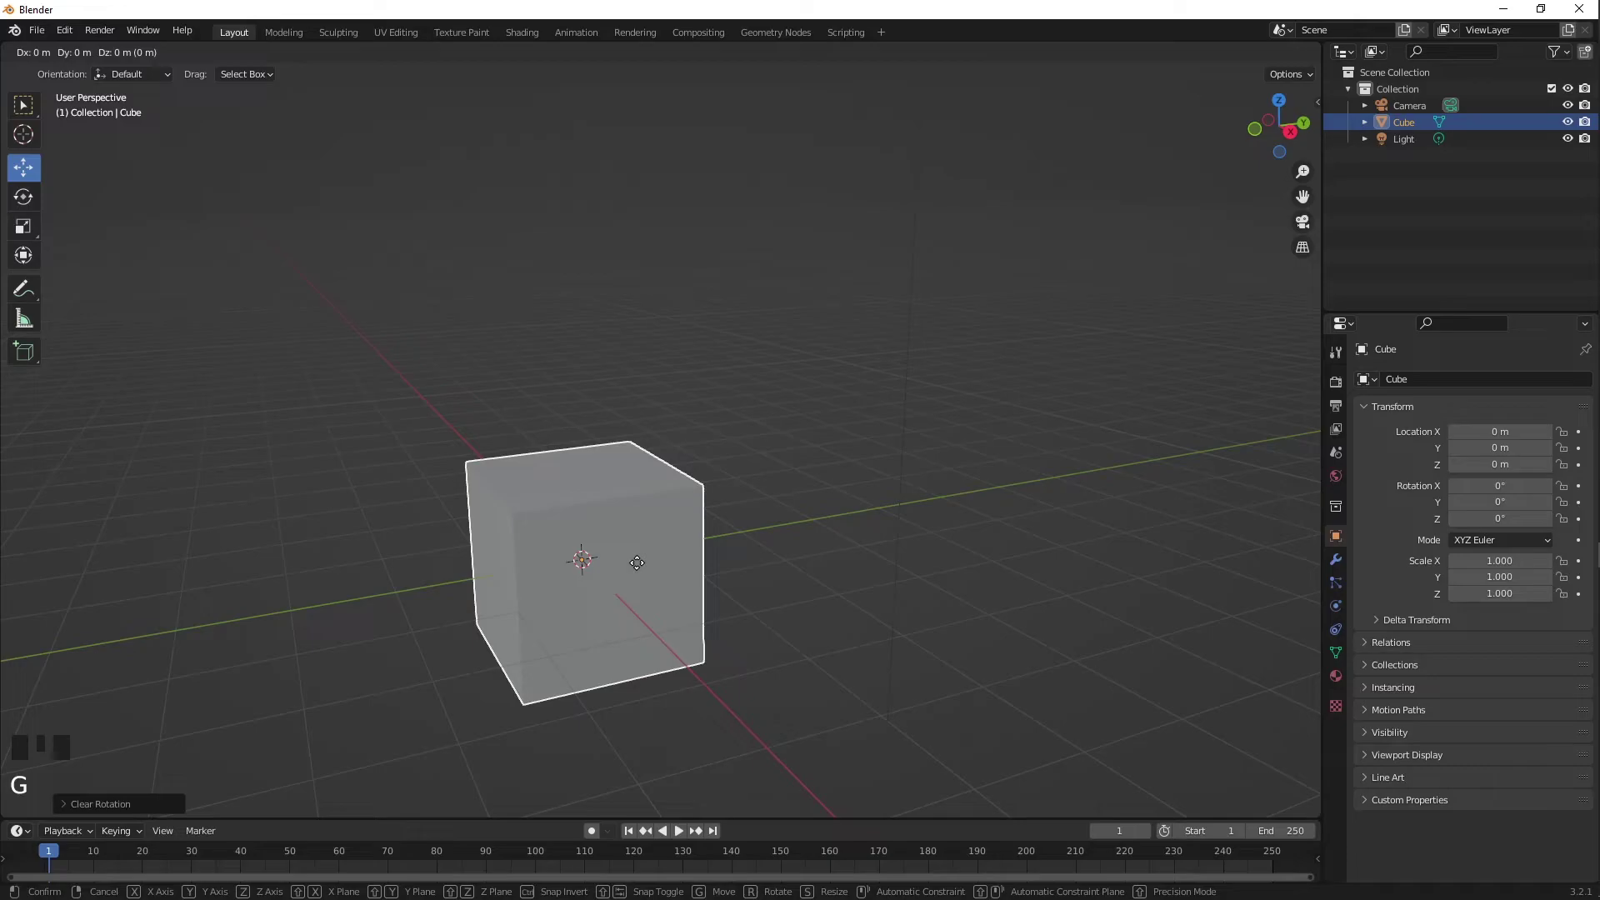
key("z")
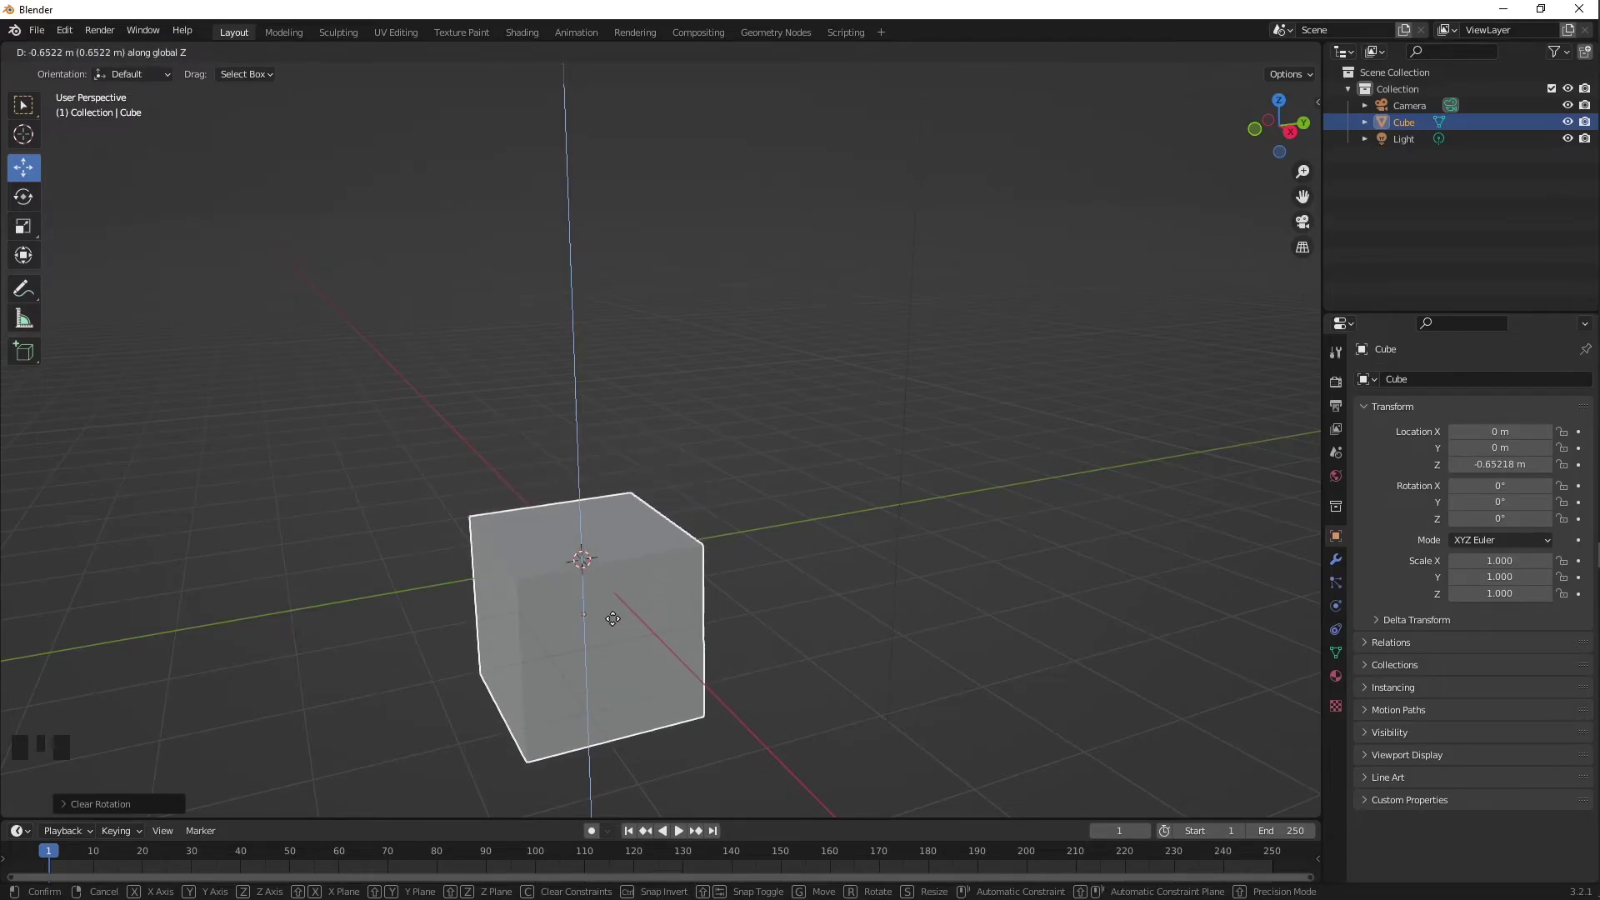
key("y")
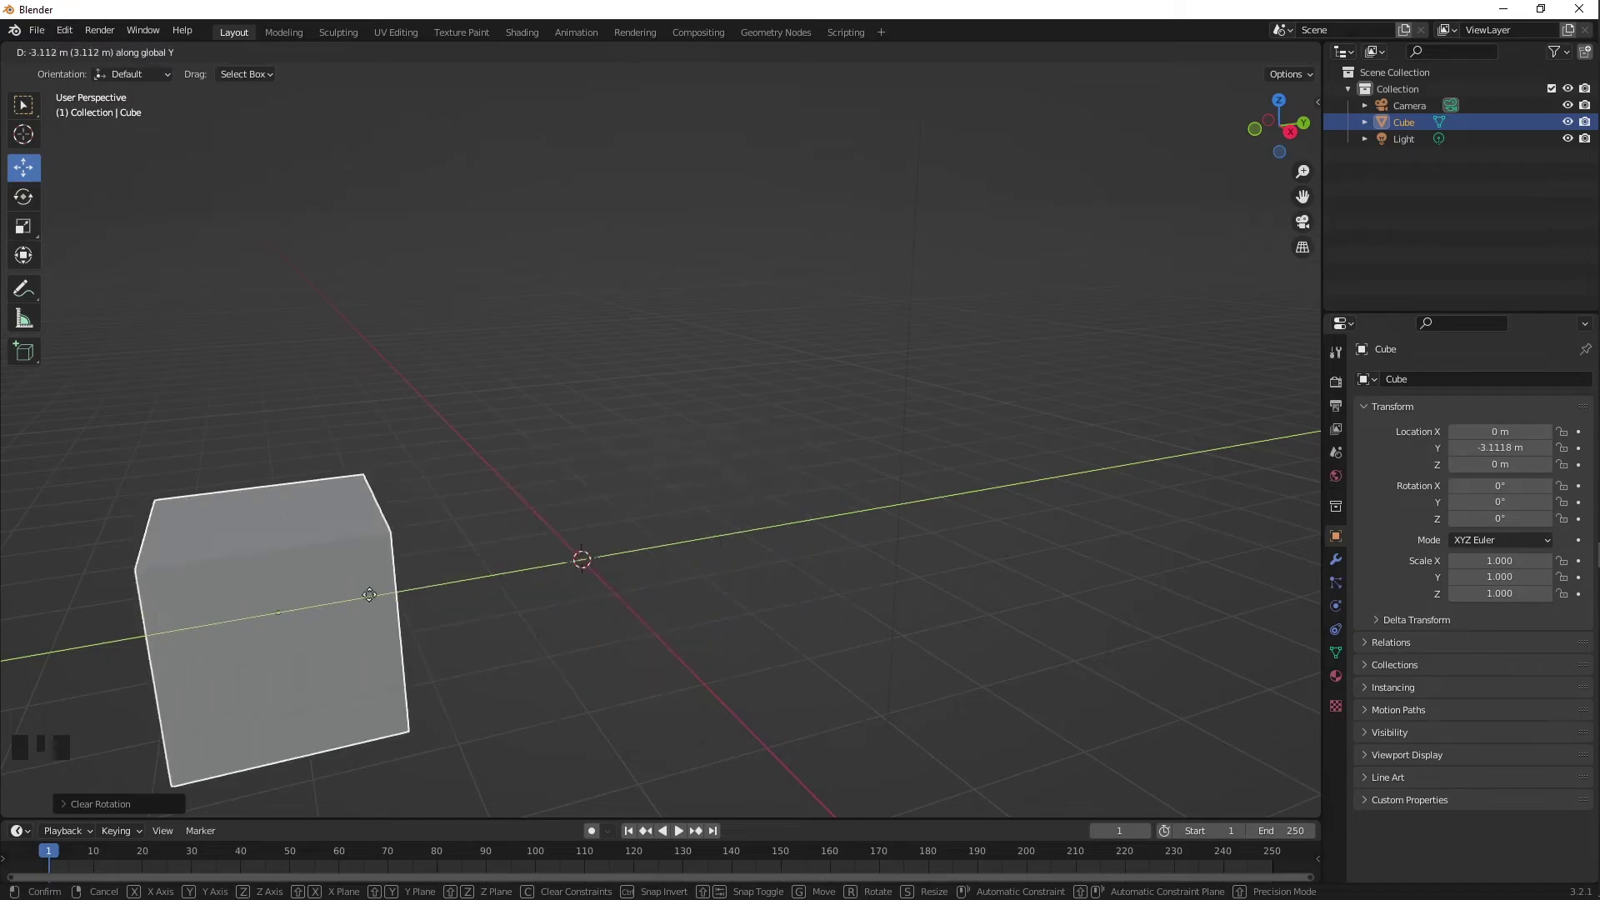
key("x")
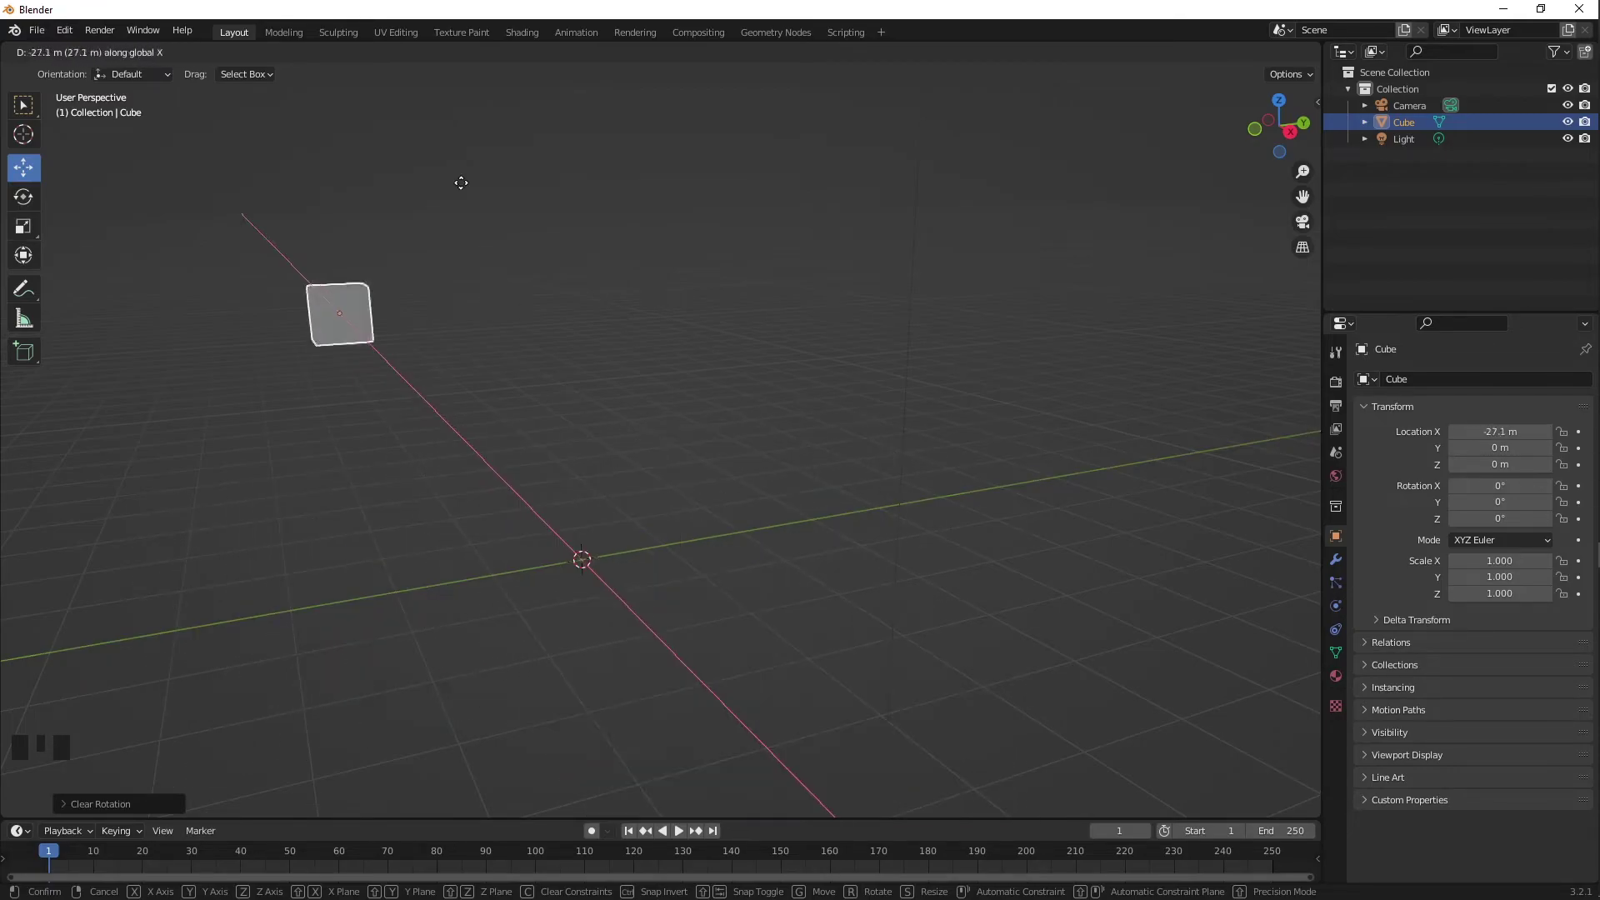
key("Escape")
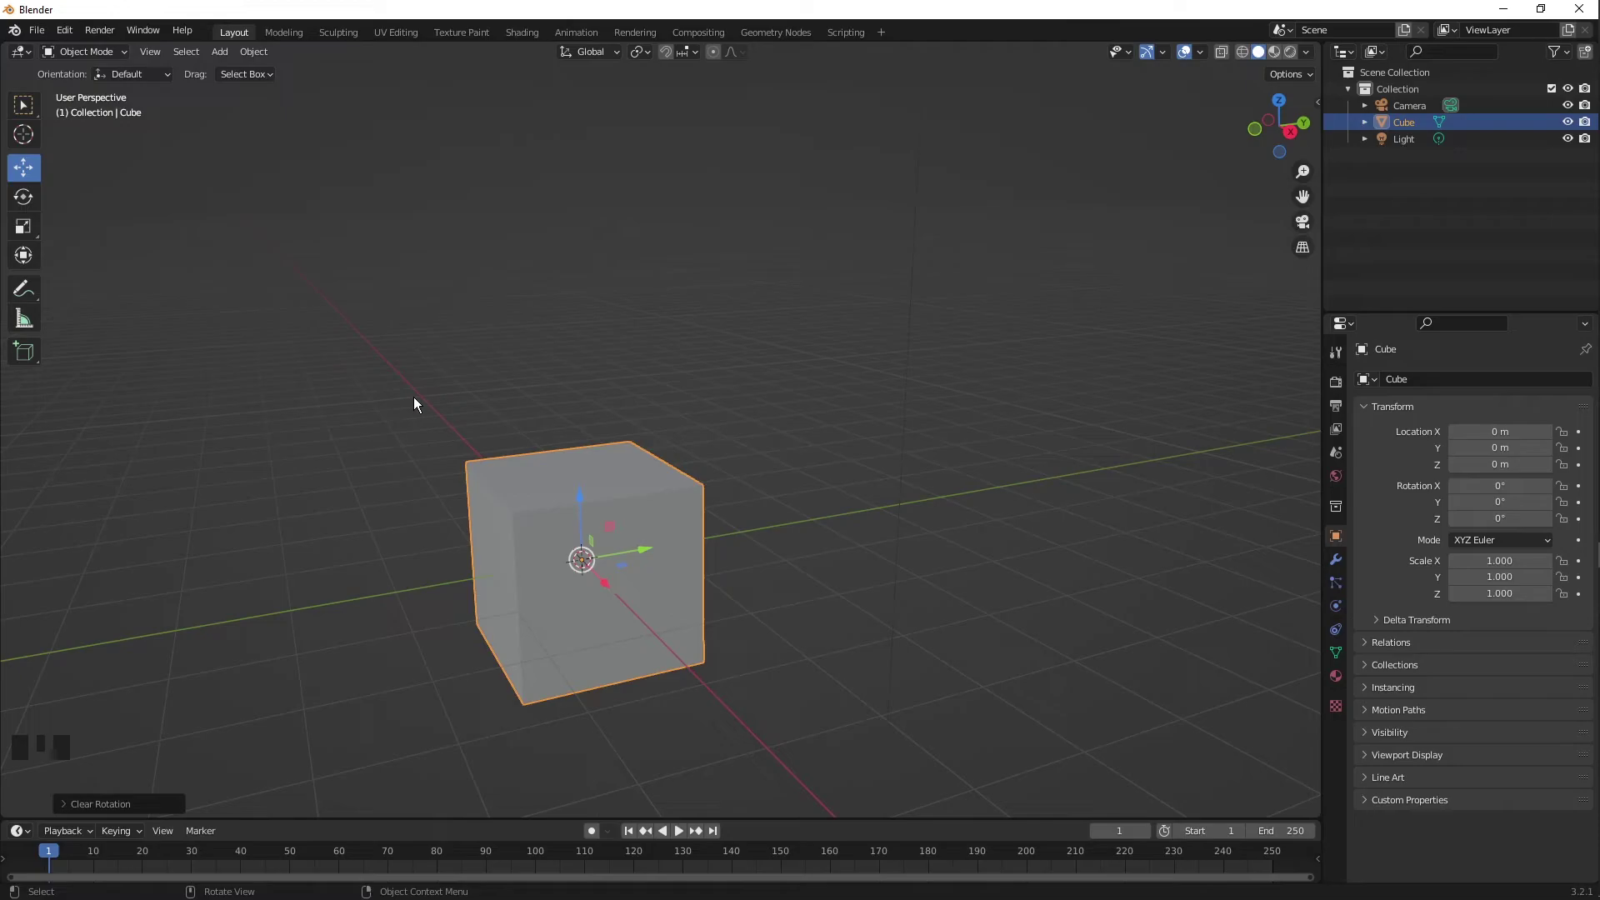
Scale the cube with the Scale tool to about 5.242 in X, 2.189 in Y and 0.761 in Z, and clear its scale.
left_click(22, 229)
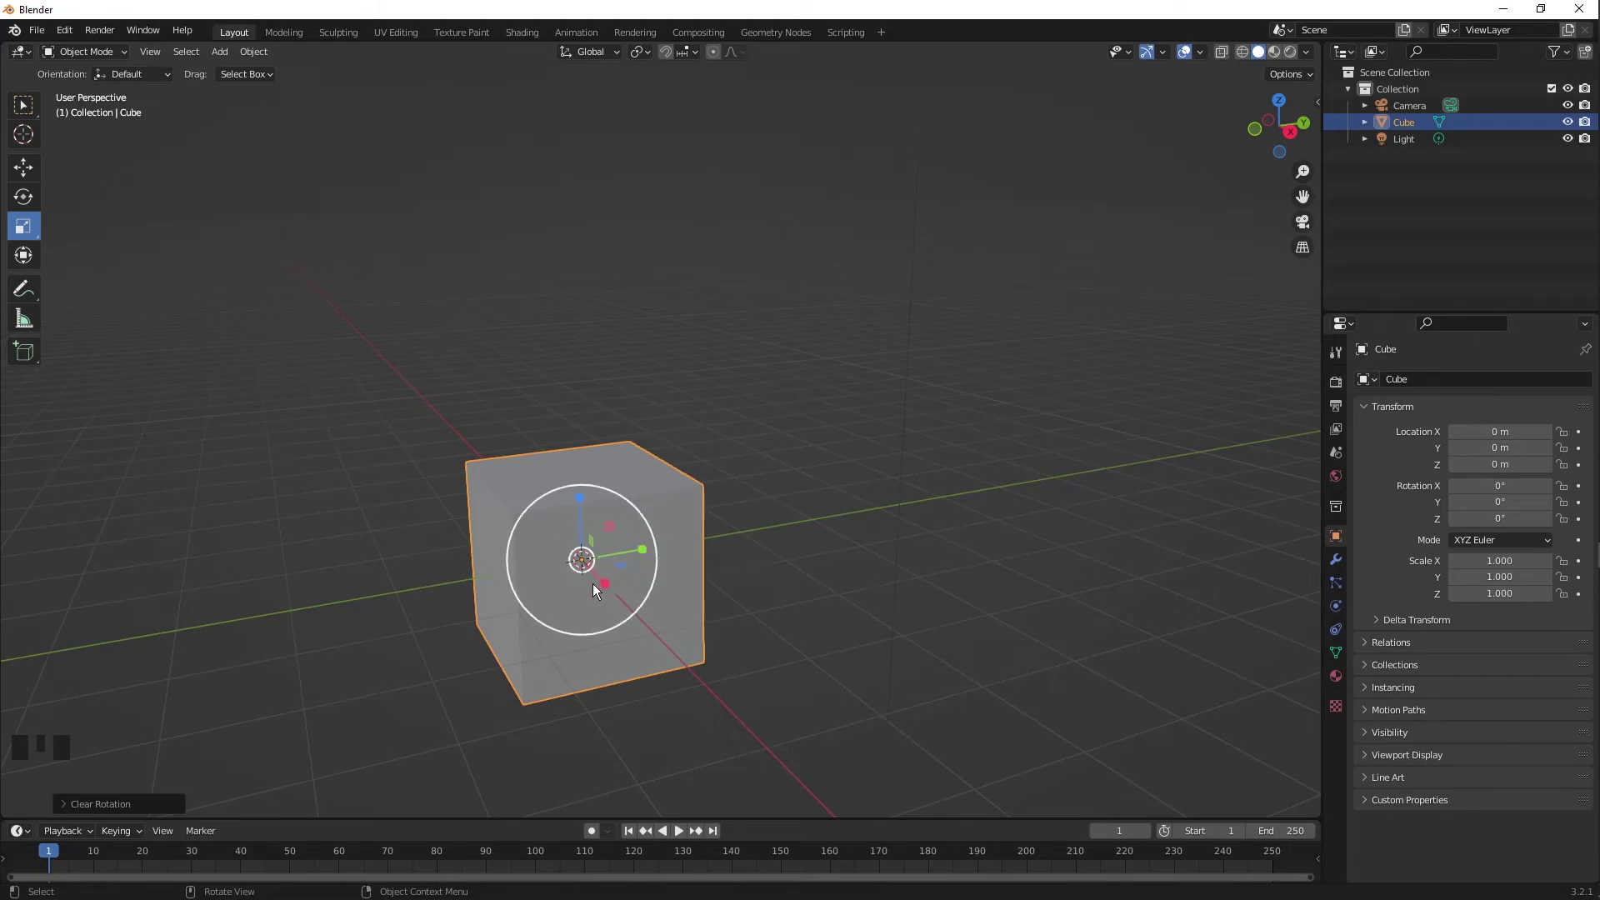
left_click_drag(580, 499, 673, 746)
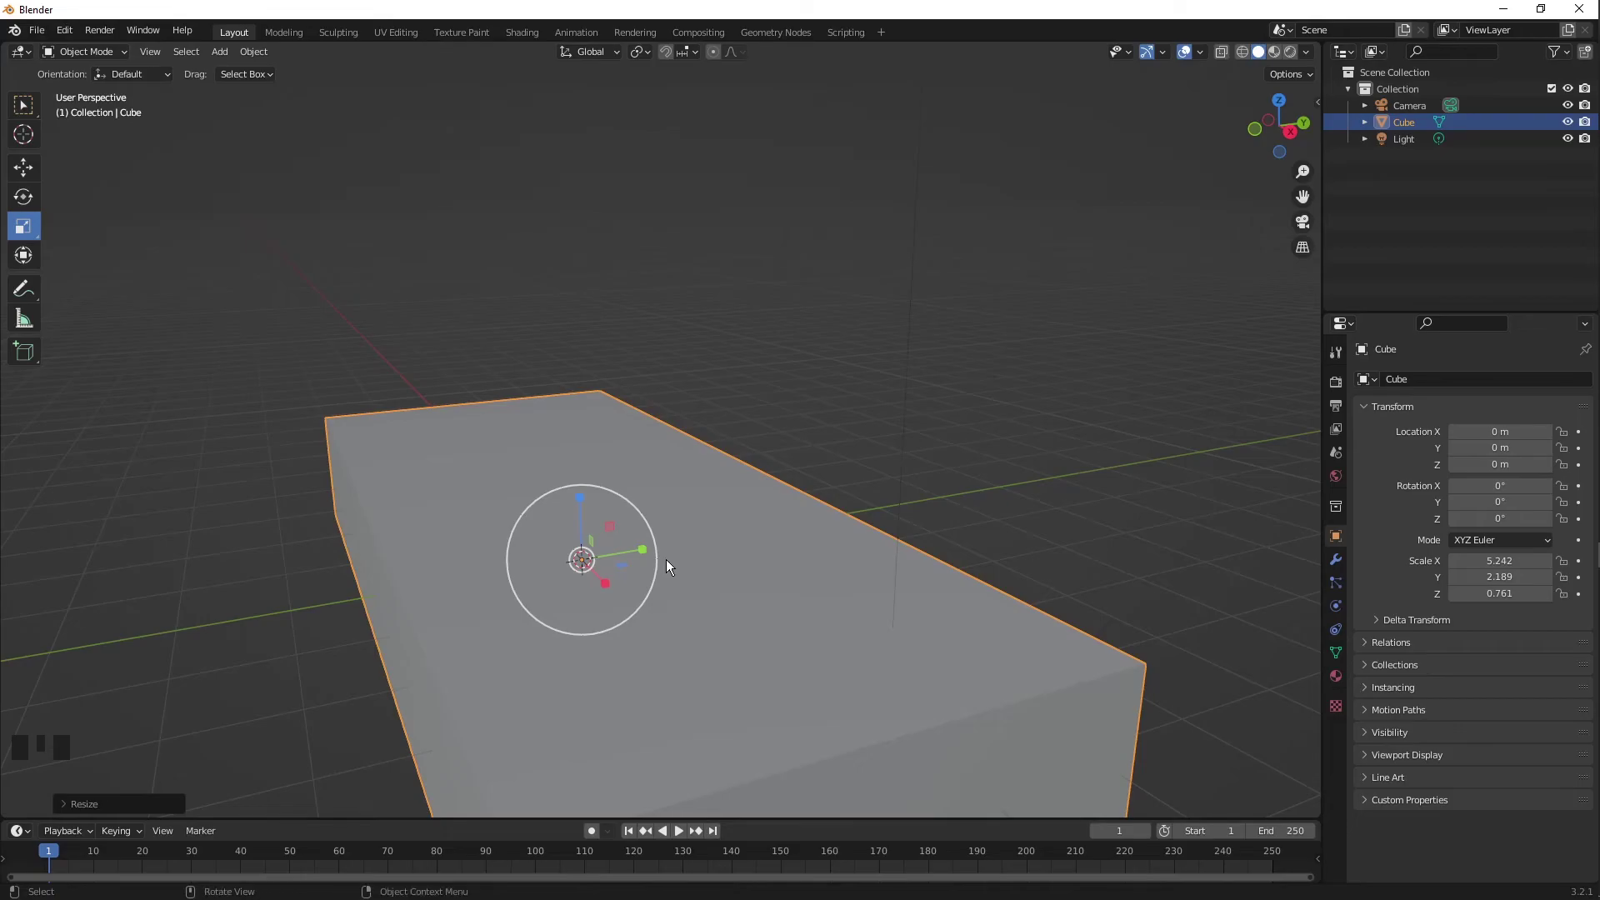
key("alt+s")
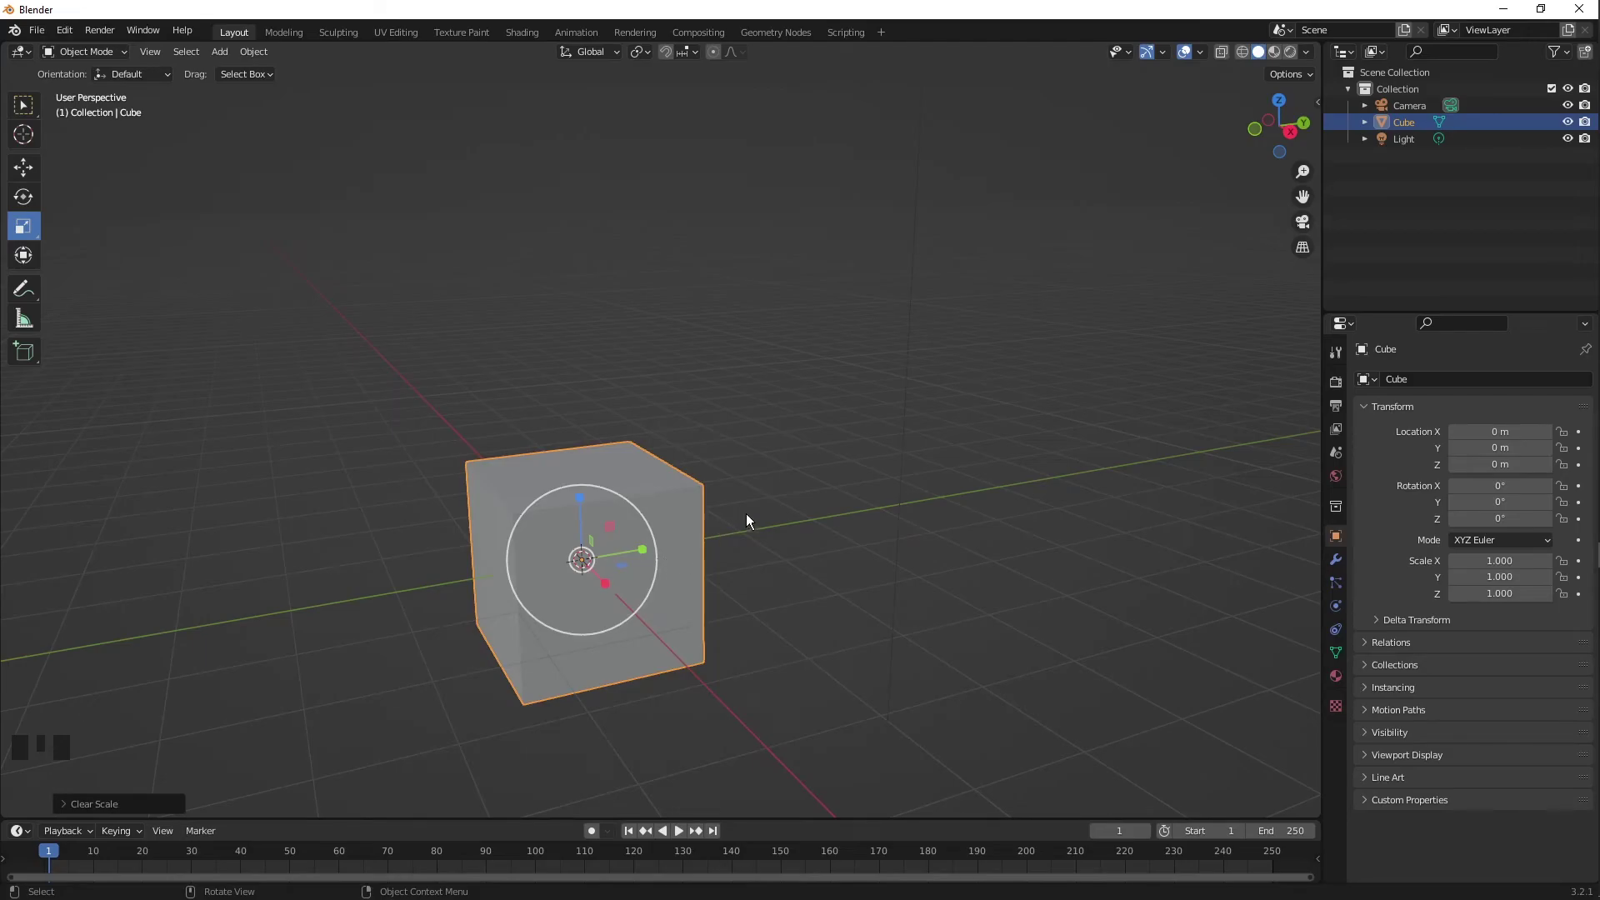
Deselect and reselect the cube, and scale it uniformly on all axes to about 0.98.
left_click(832, 528)
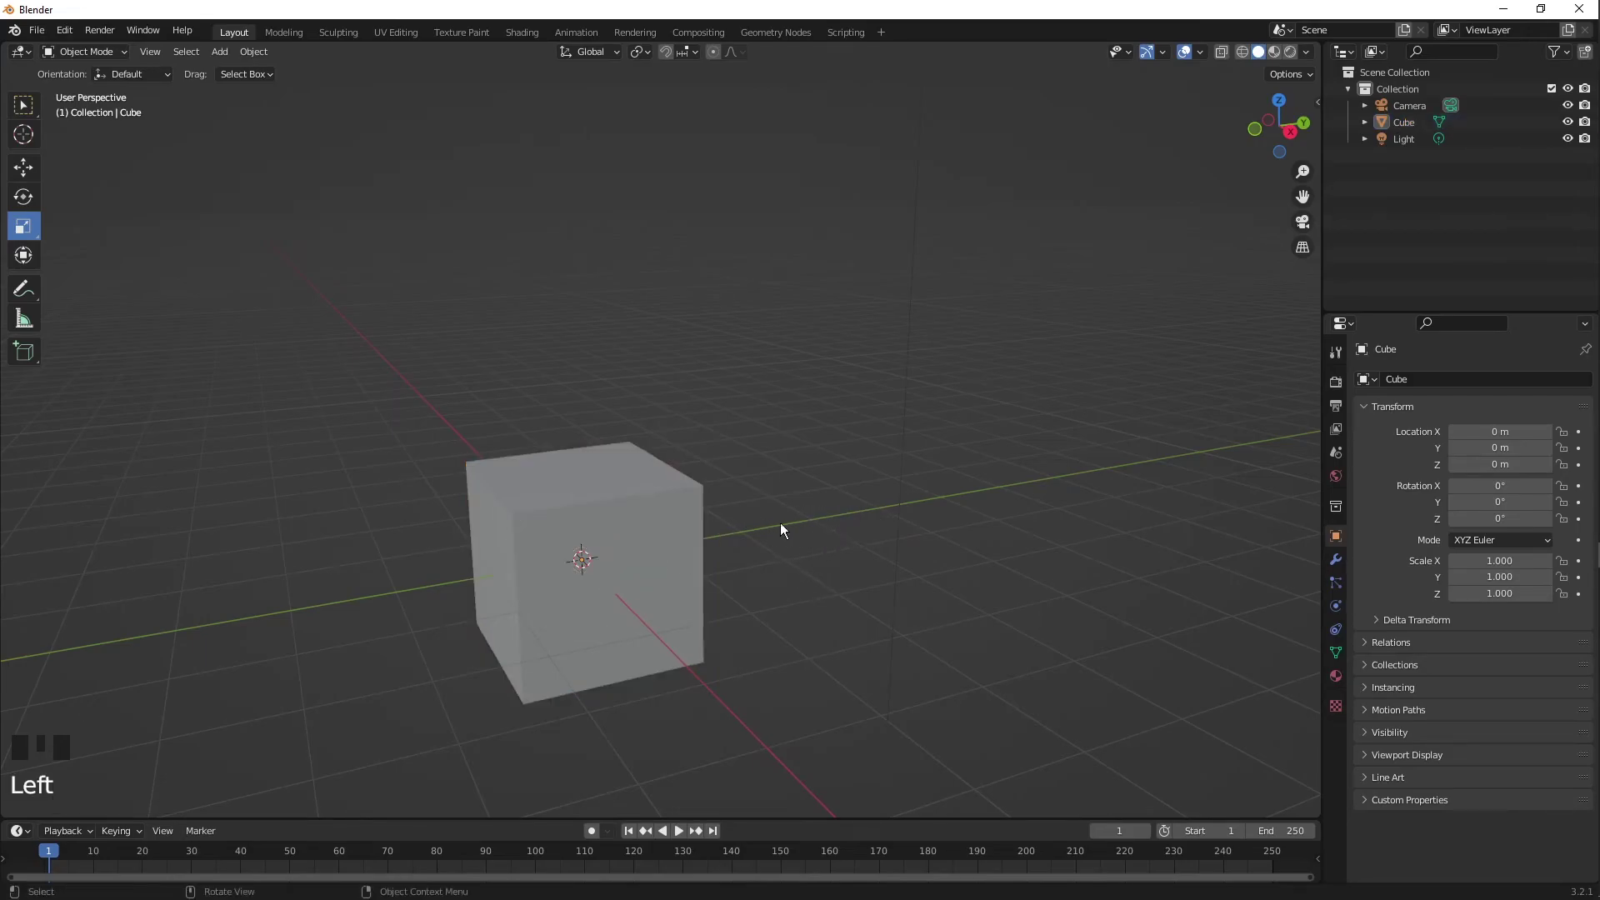
left_click(625, 547)
left_click(581, 527)
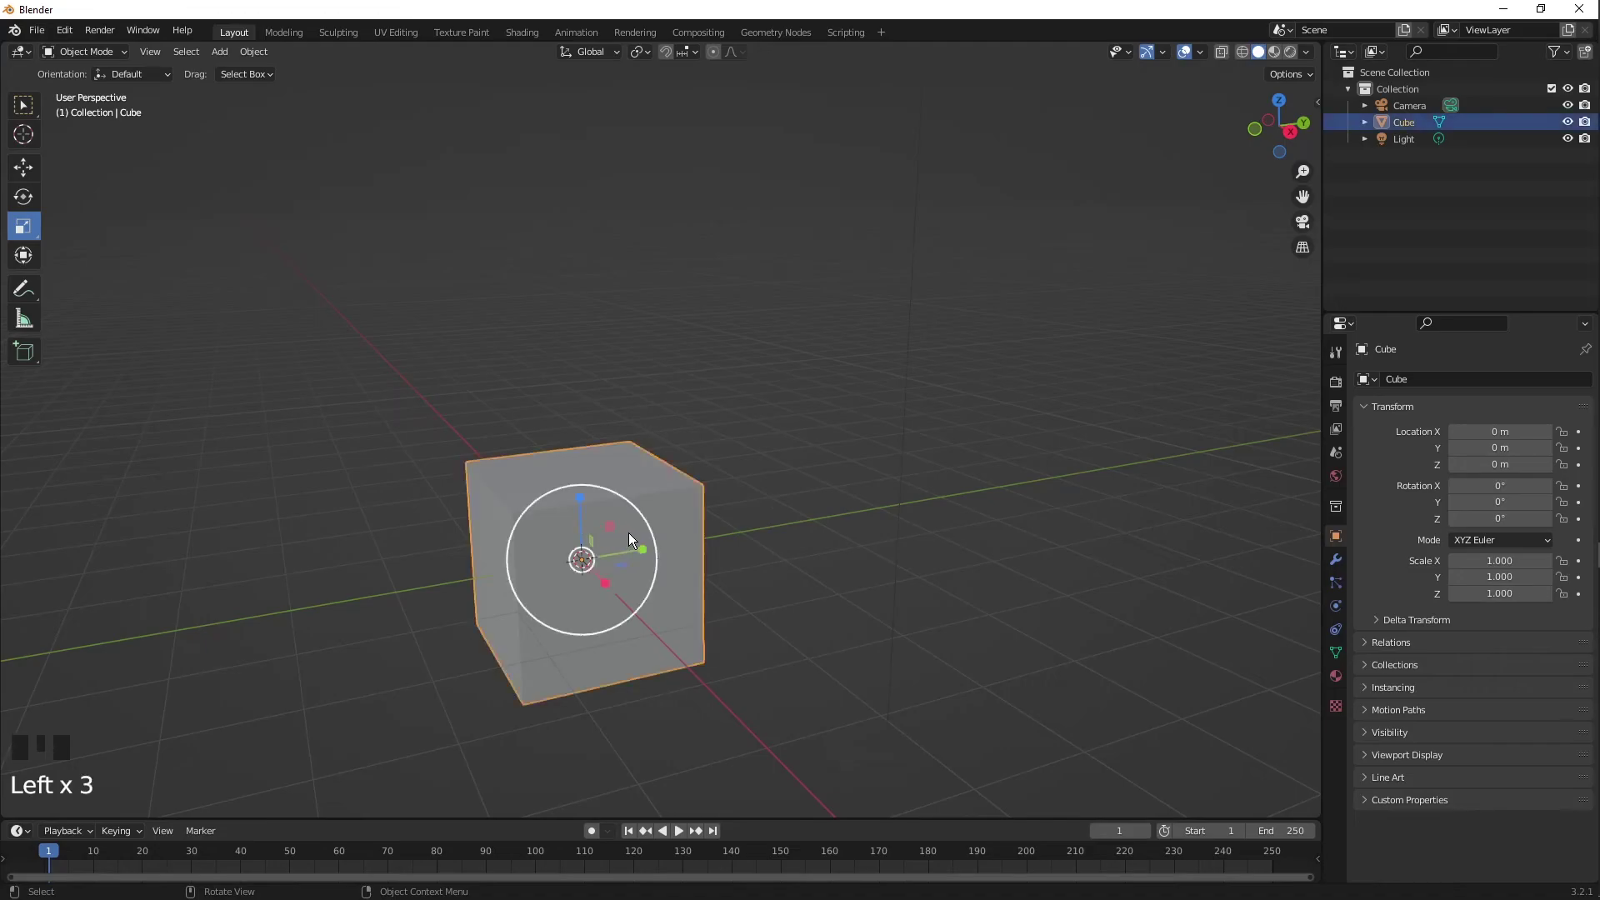
left_click_drag(643, 516, 814, 389)
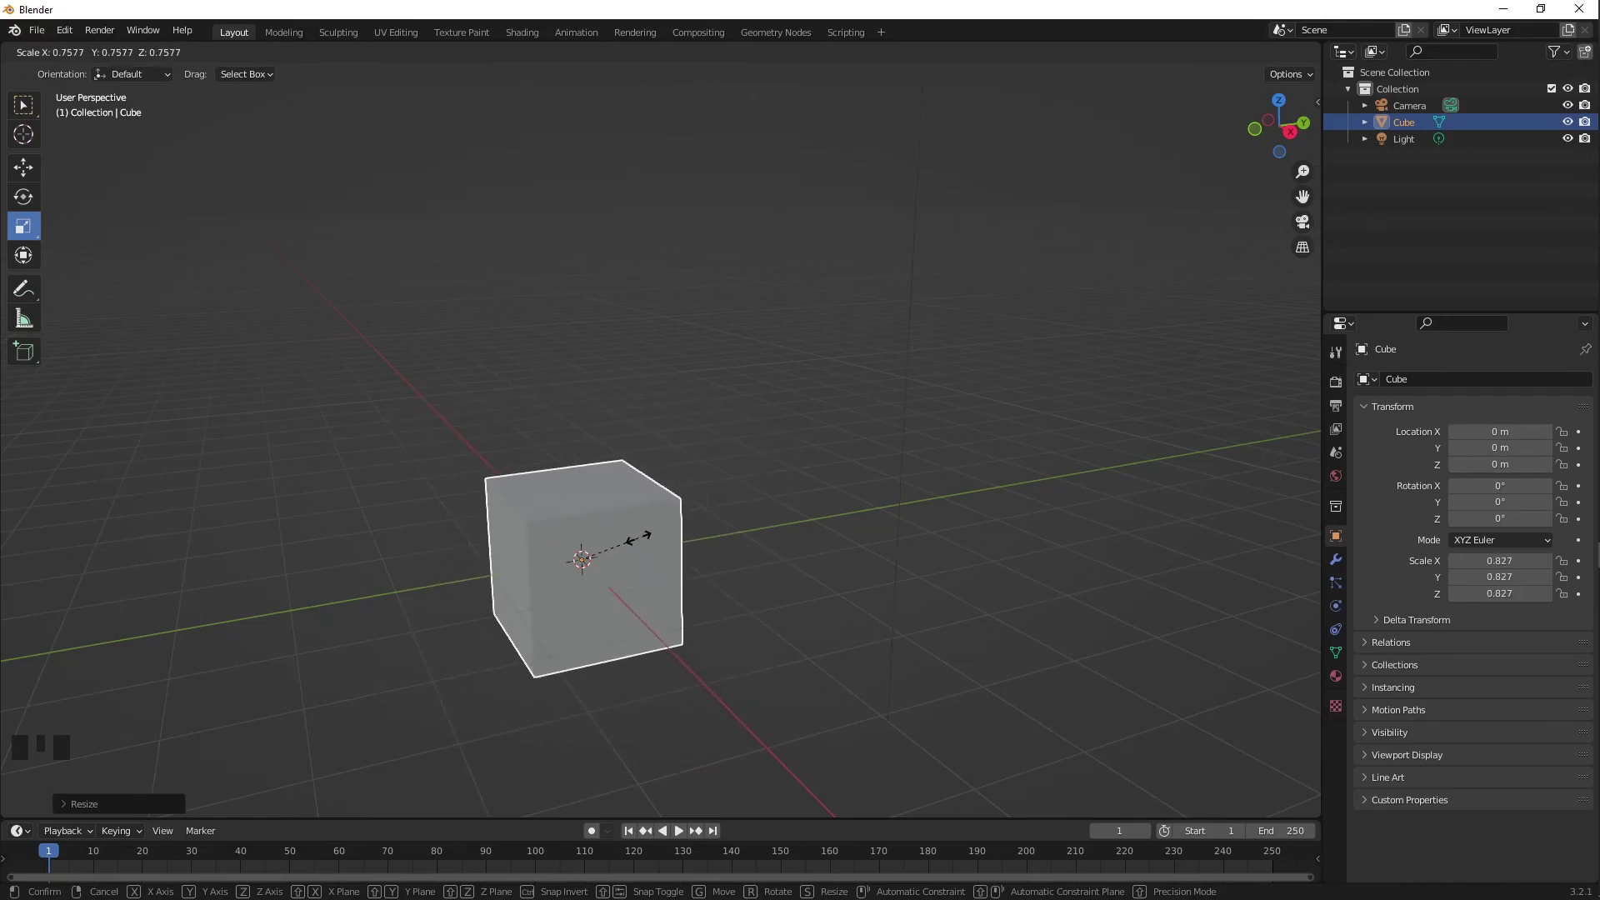
left_click(701, 510)
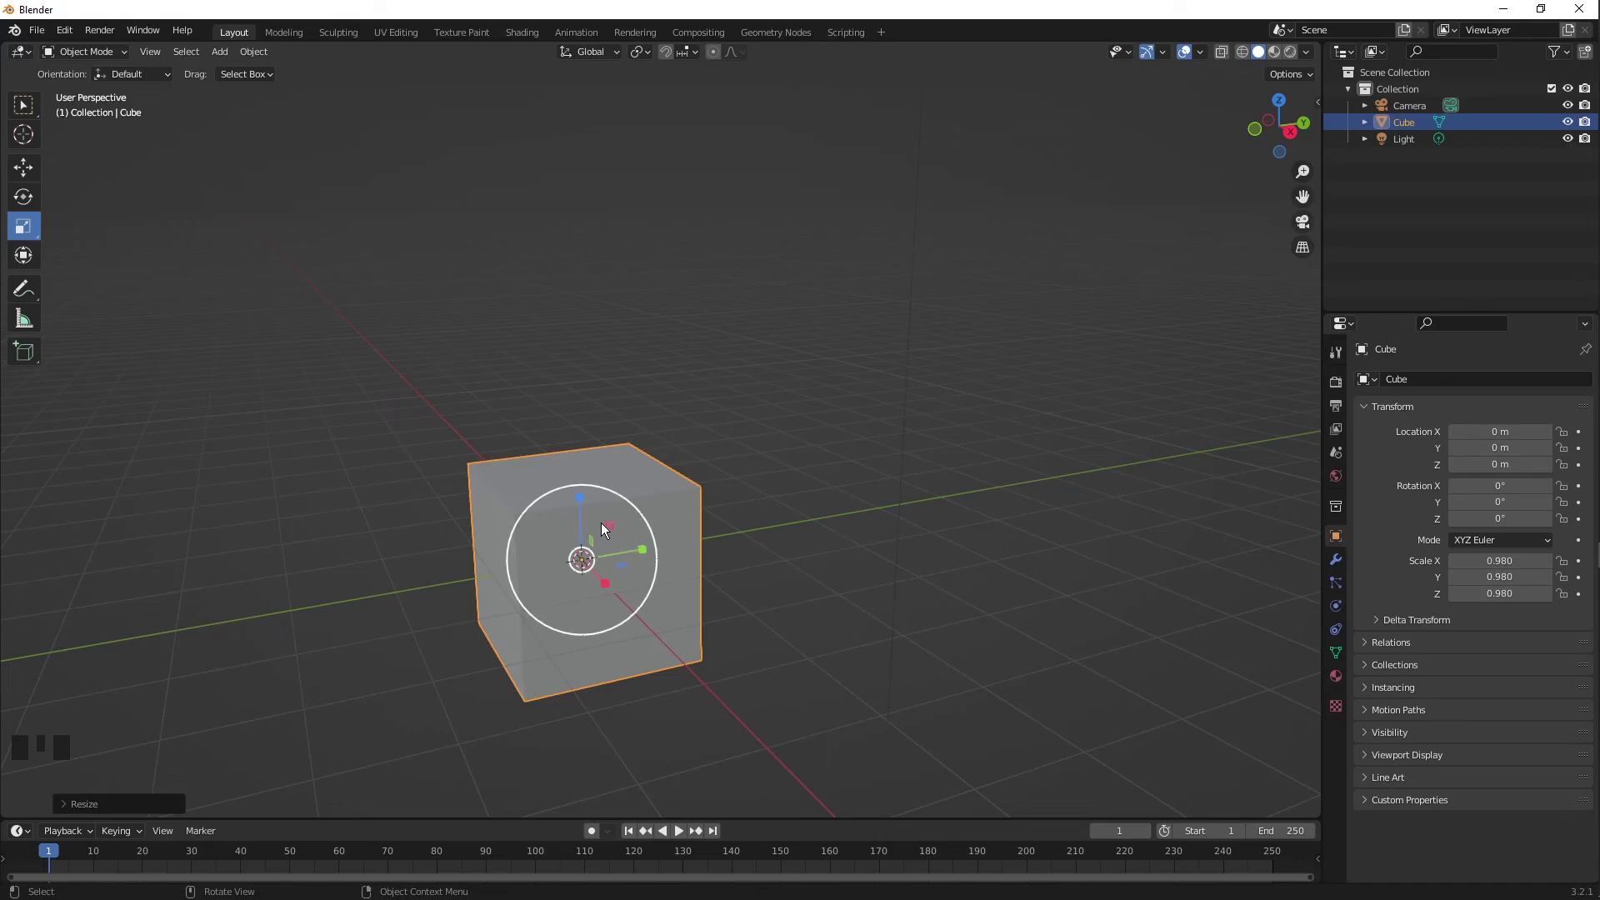
Scale the cube within the YZ plane to about 2.567, leaving out the X axis.
middle_click_drag(670, 522, 607, 522)
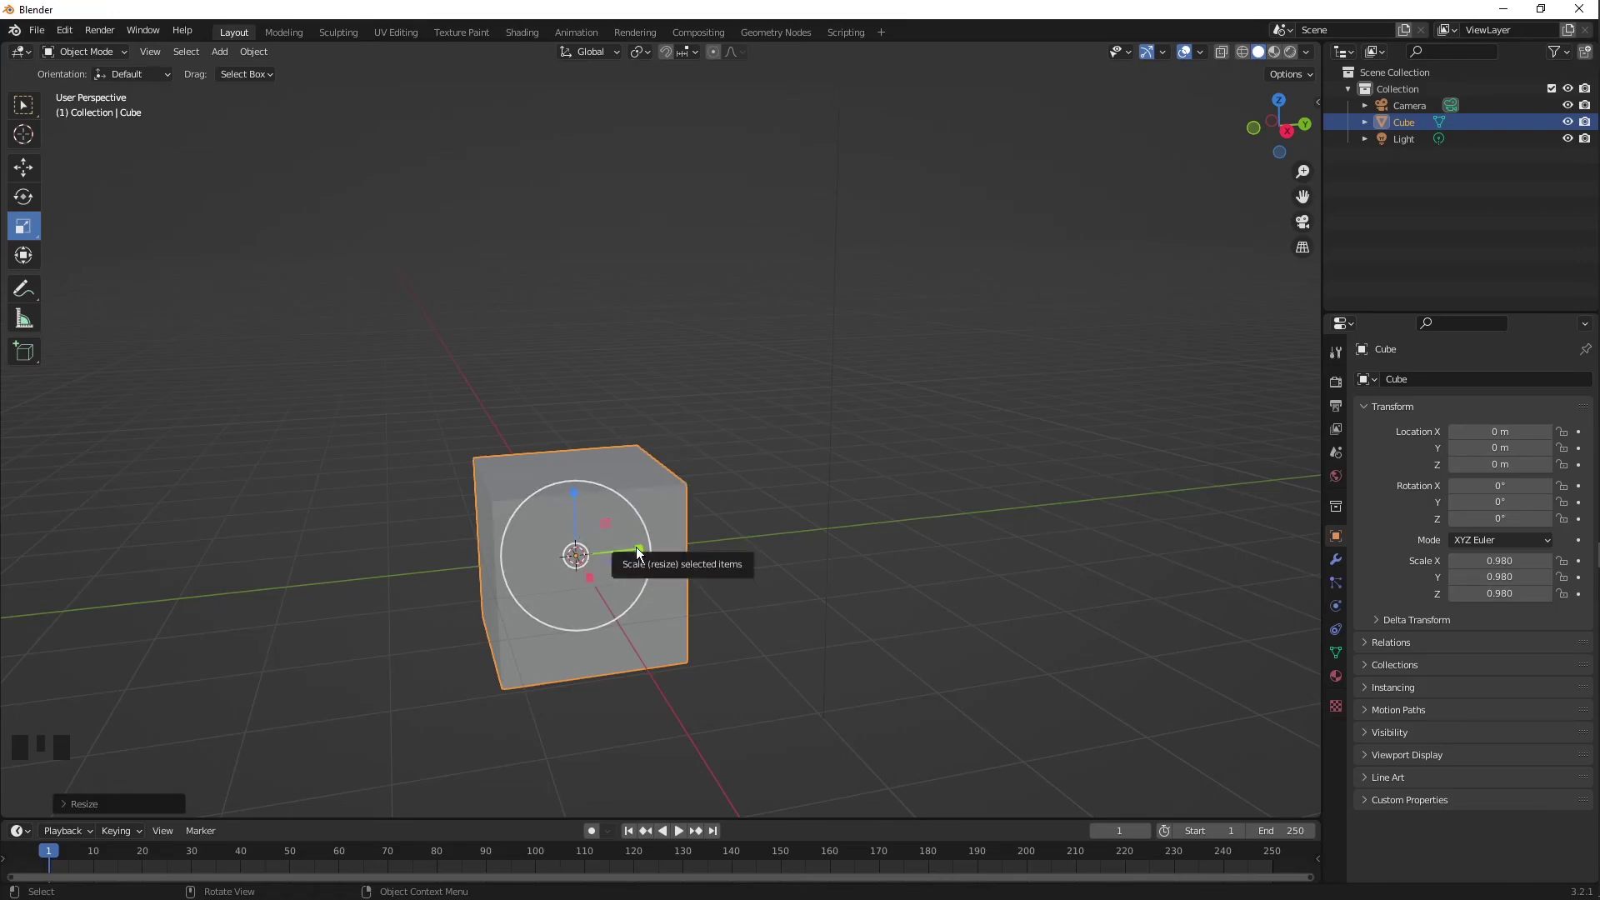
left_click_drag(609, 527, 684, 484)
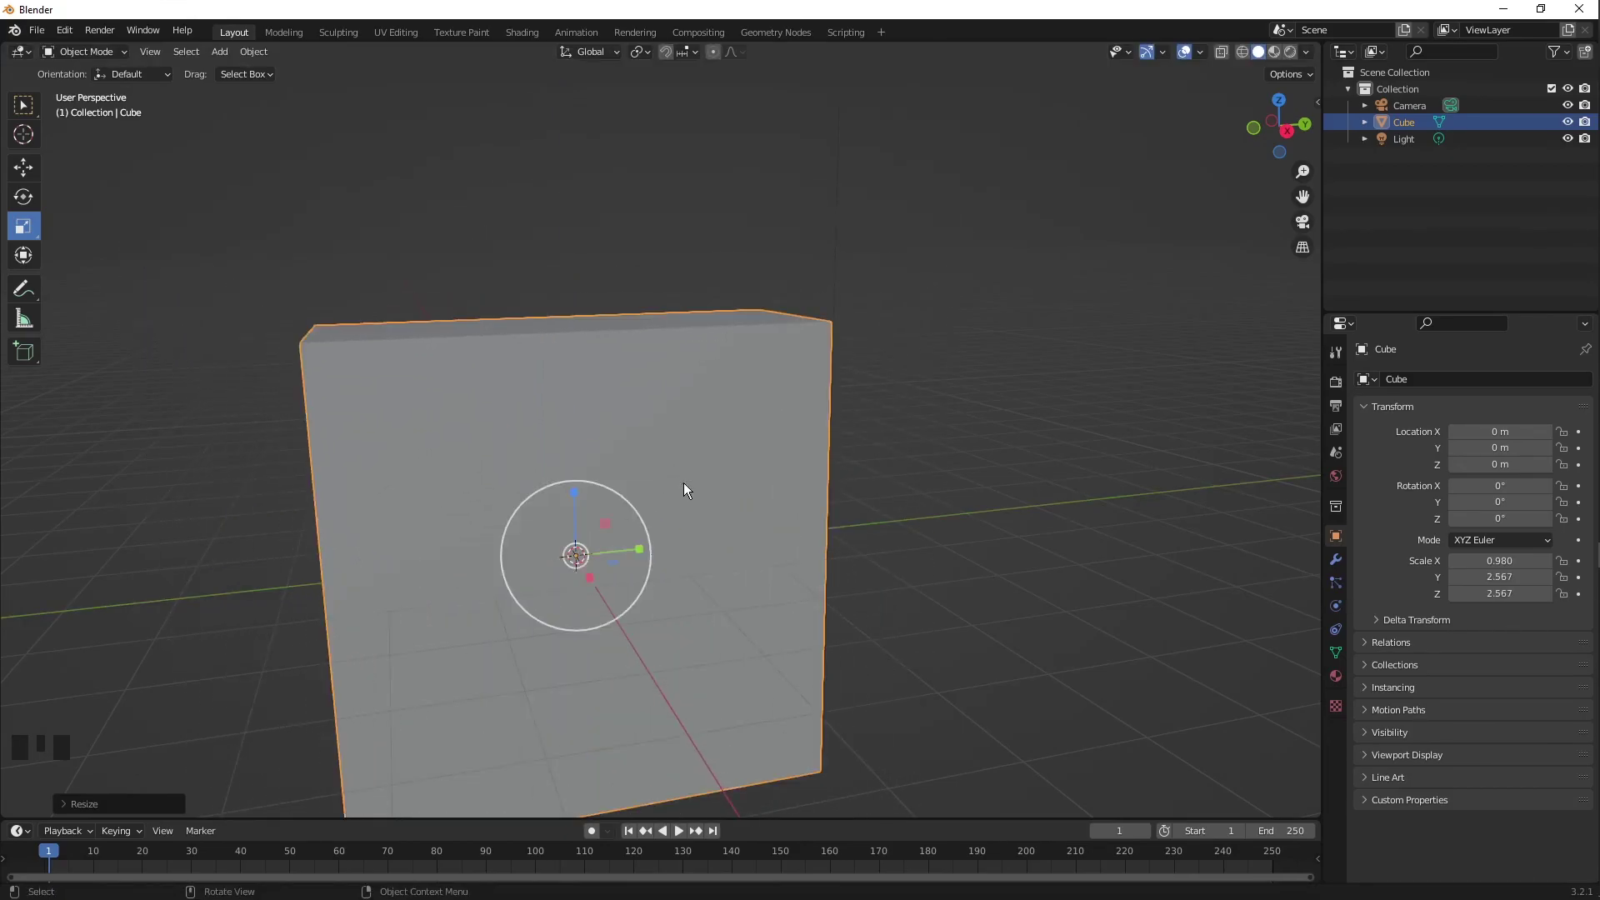